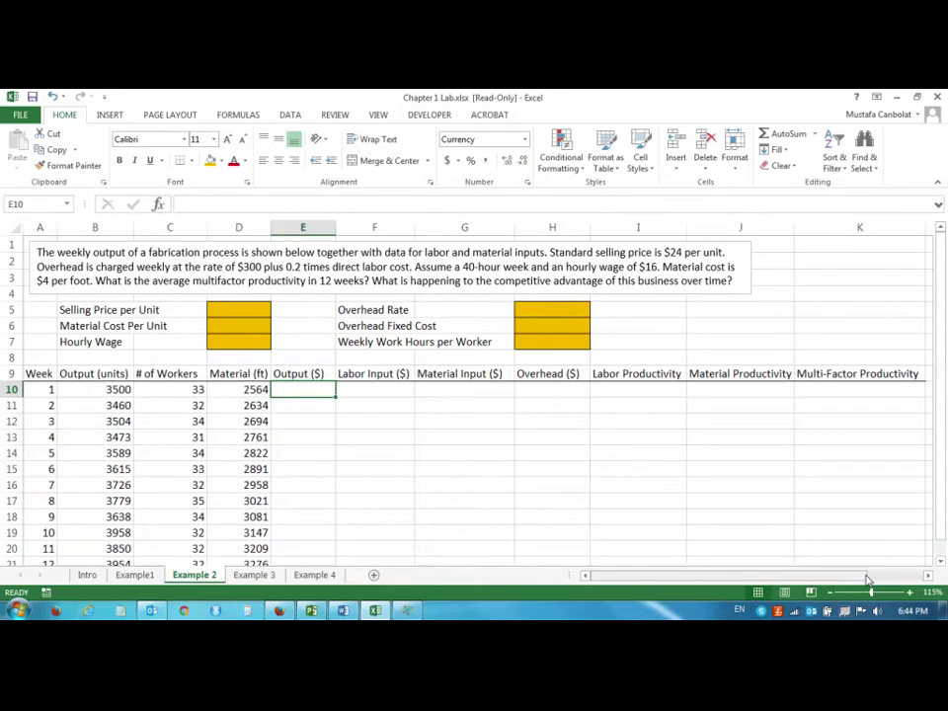
- Enter selling price 24, material cost 4 and hourly wage 16 in D5:D7
left_click(235, 309)
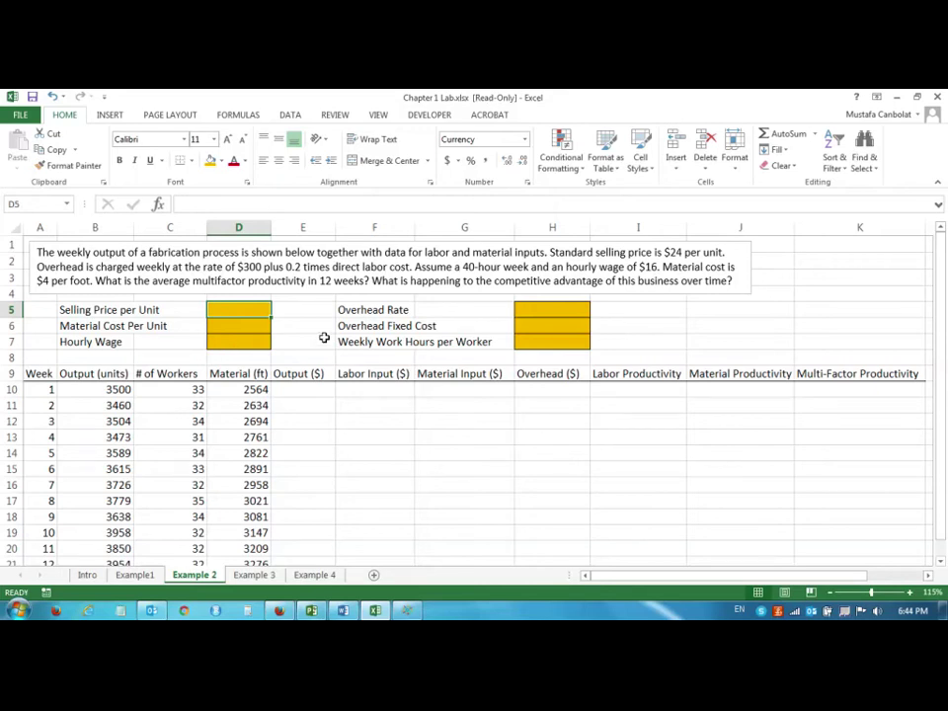
type("24")
key("Return")
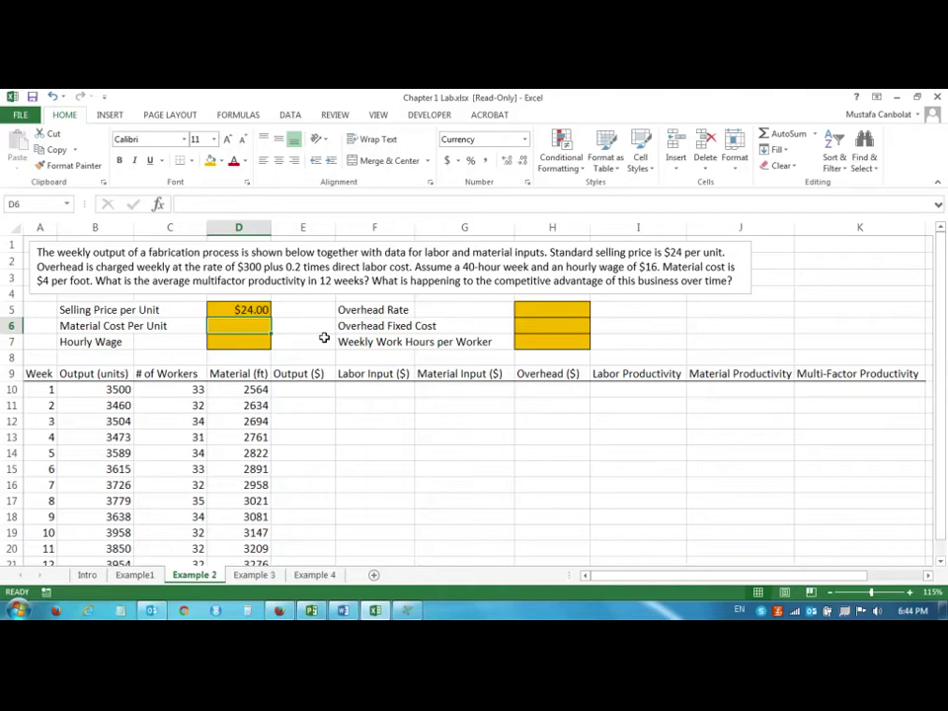
type("4")
key("Return")
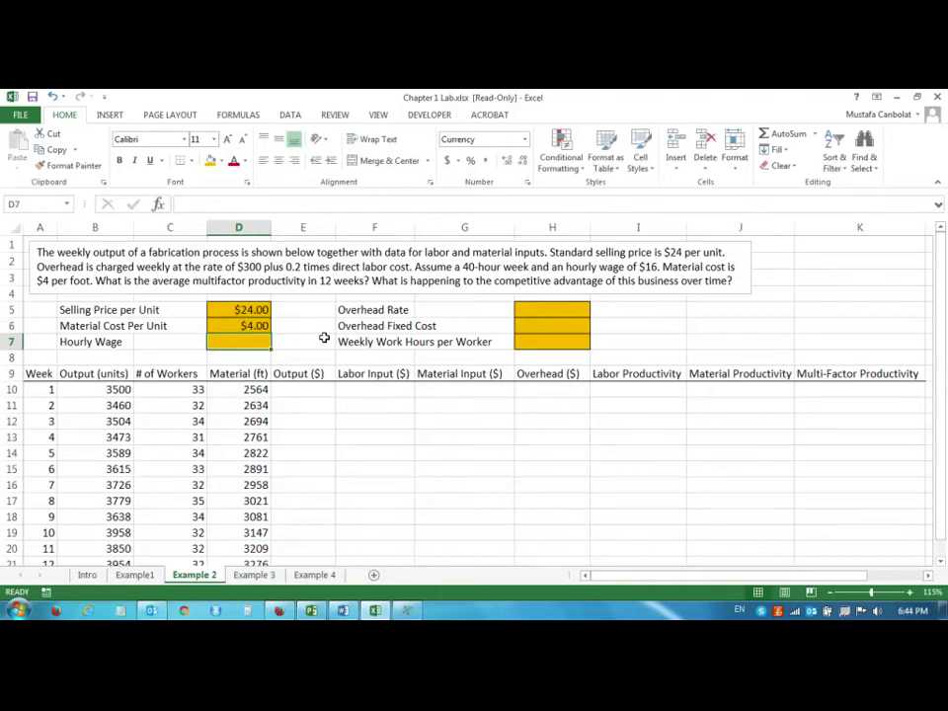
type("16")
key("Return")
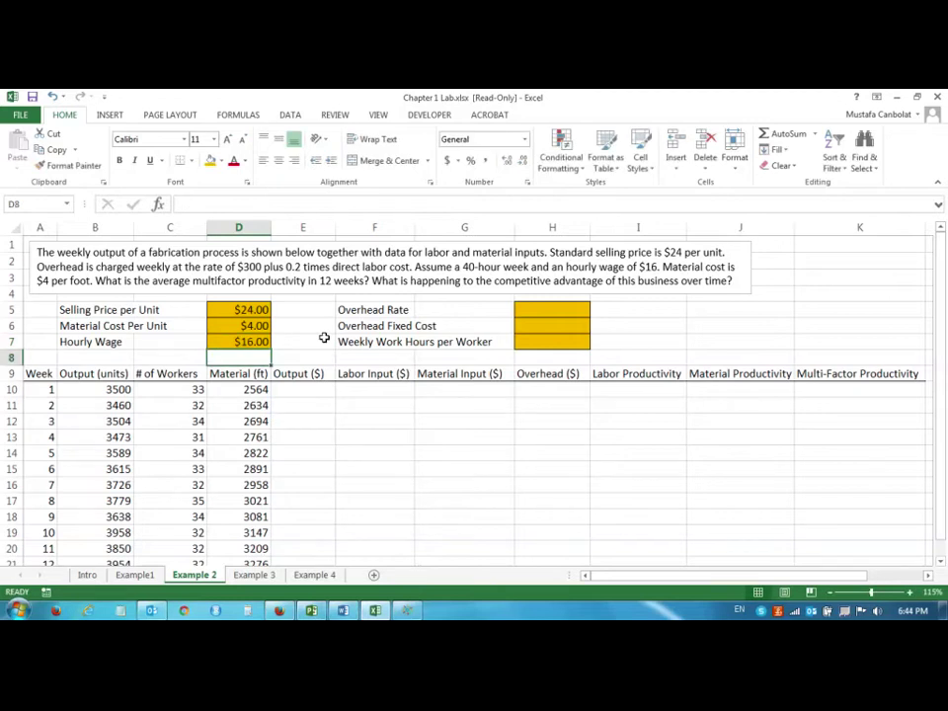
- Enter overhead rate 0.2, fixed cost 300 and 40 weekly work hours in H5:H7
left_click(546, 313)
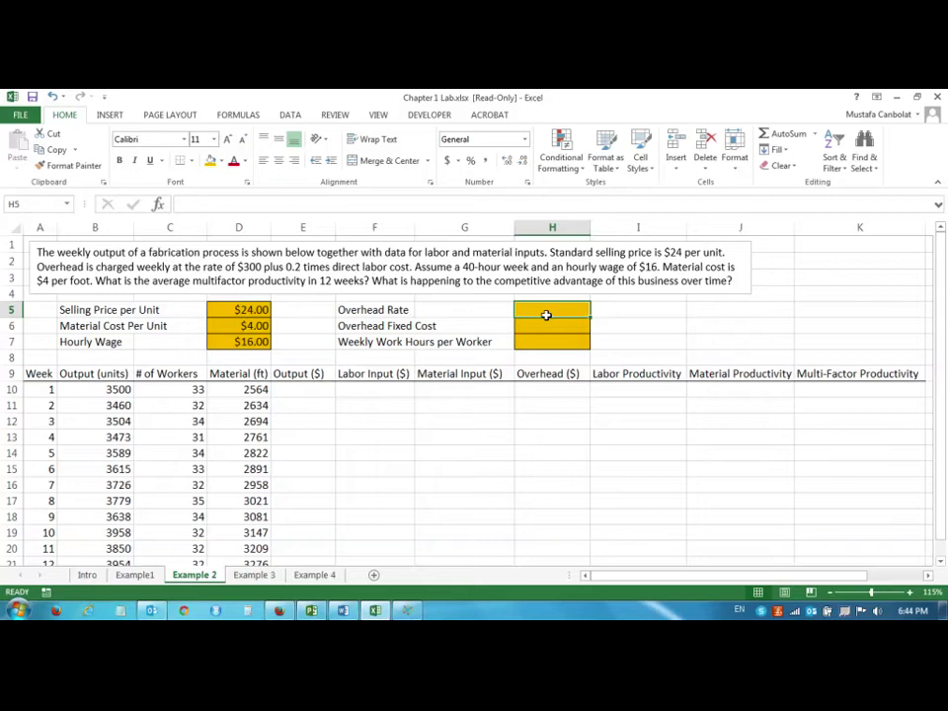
type("0.2")
key("Return")
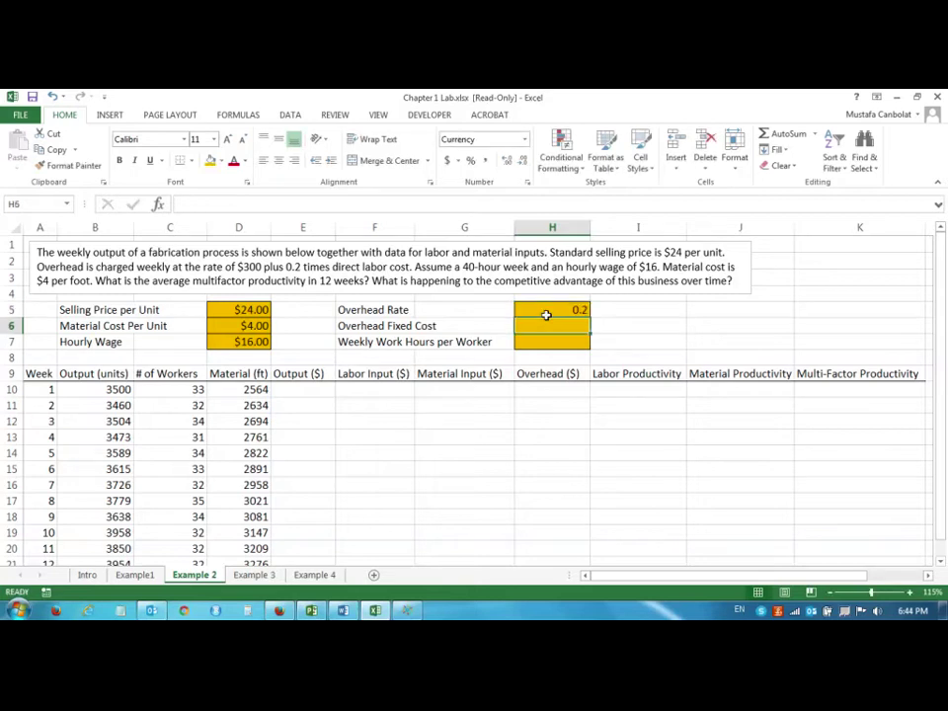
type("300")
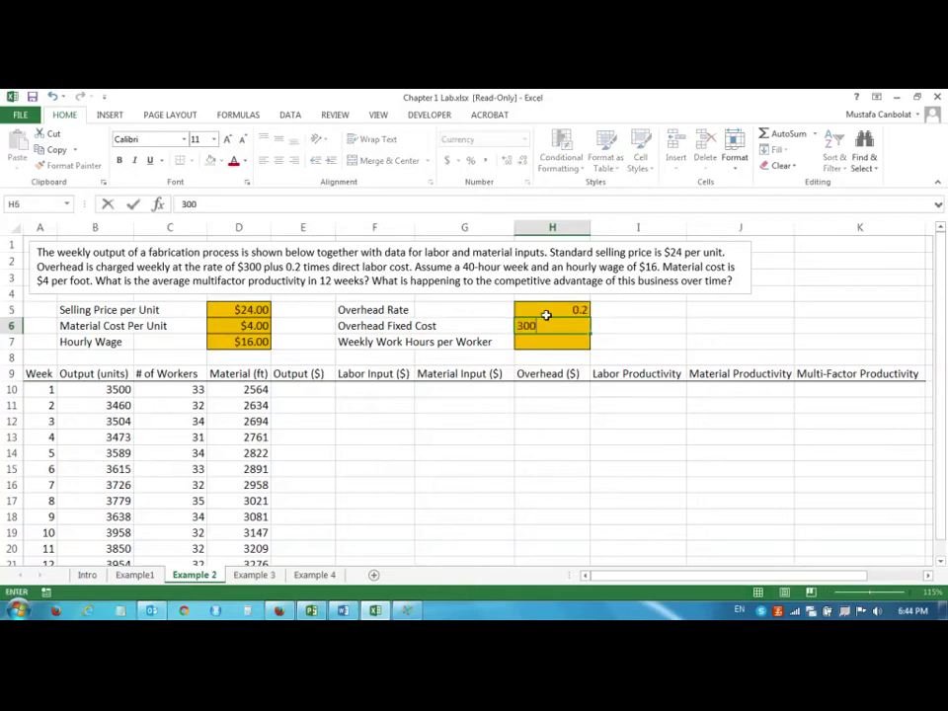
key("Return")
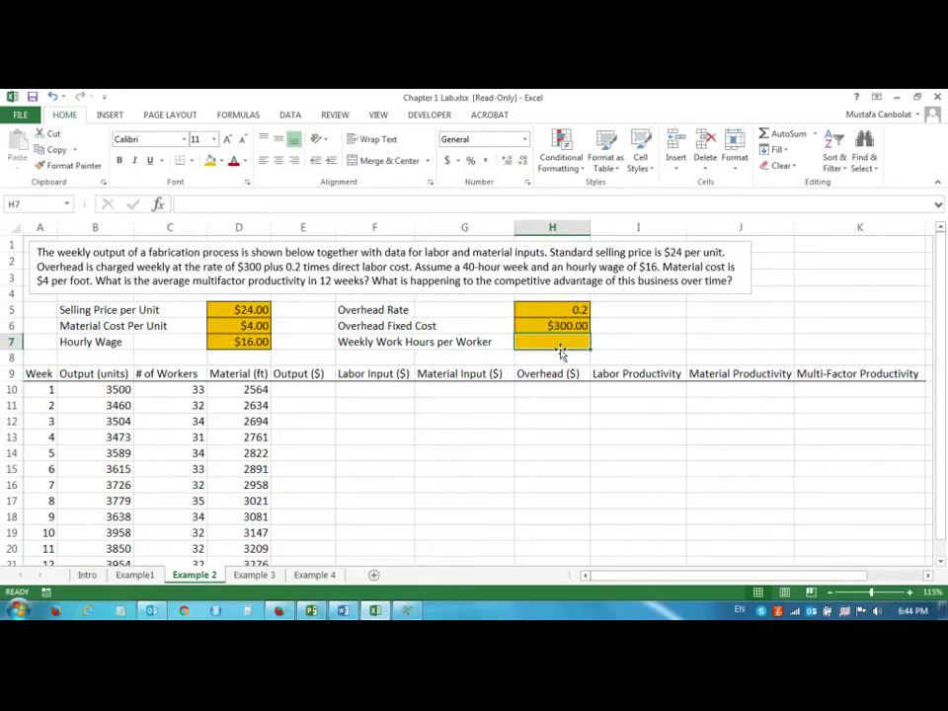
type("40")
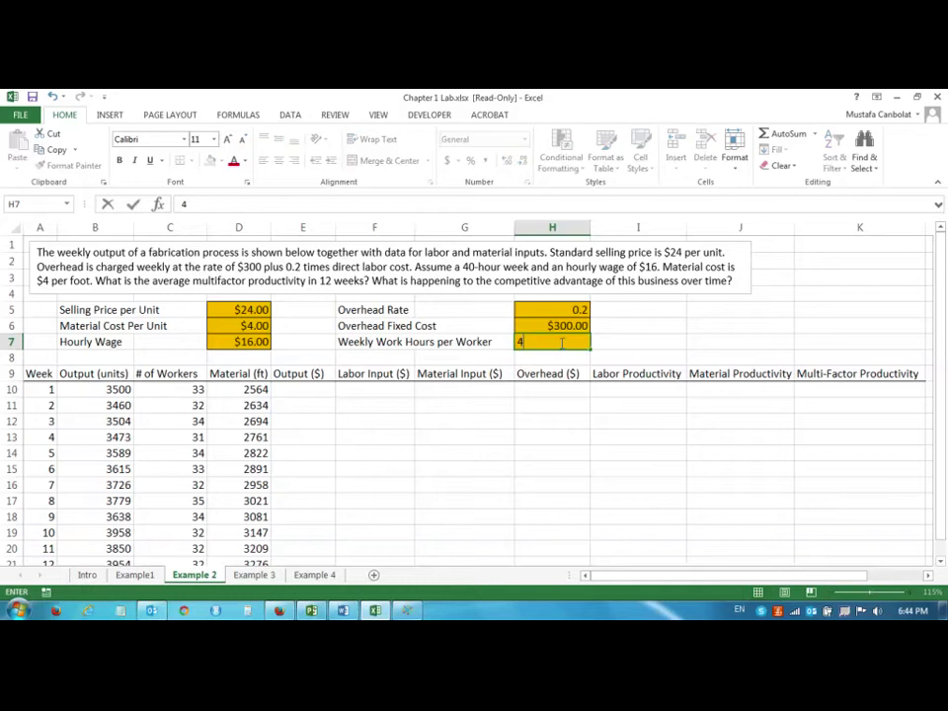
key("Return")
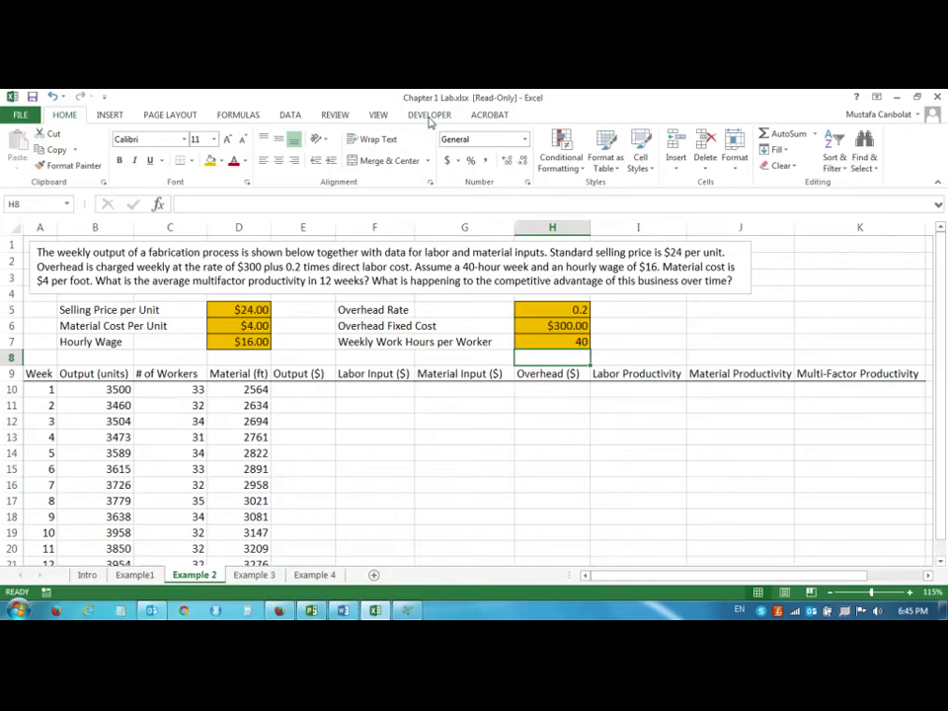
- Show the Developer tab and check it is enabled under Customize Ribbon, leaving Options unchanged
left_click(431, 116)
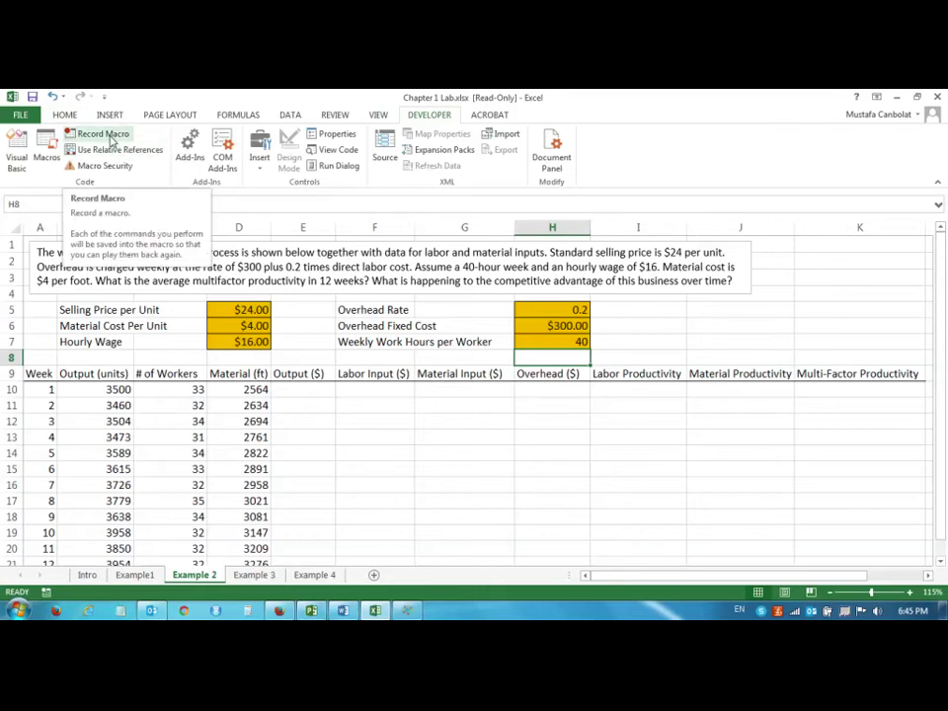
left_click(20, 116)
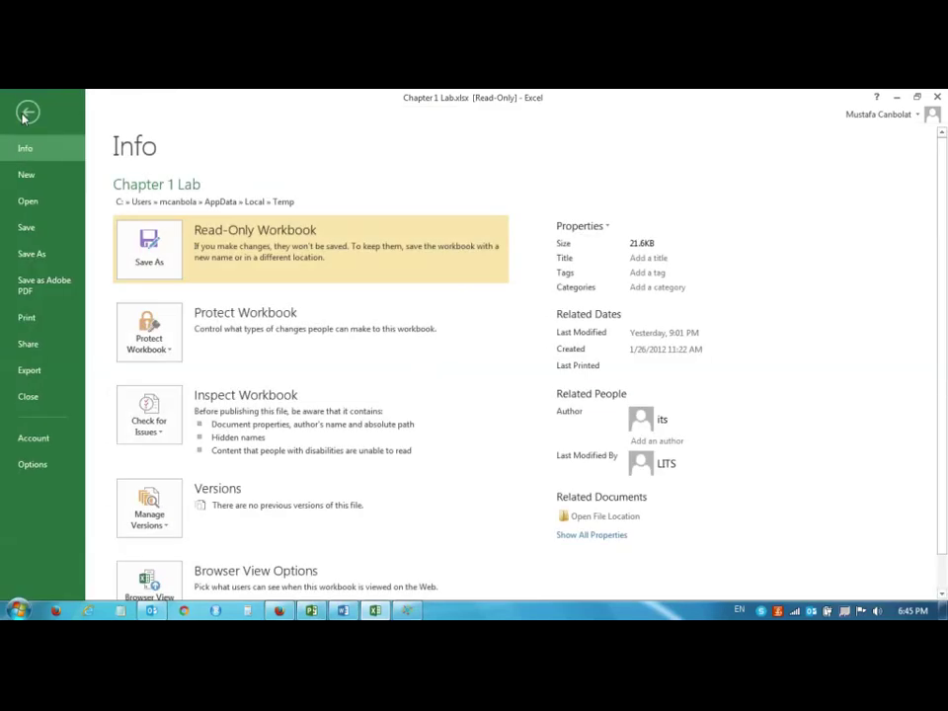
left_click(32, 464)
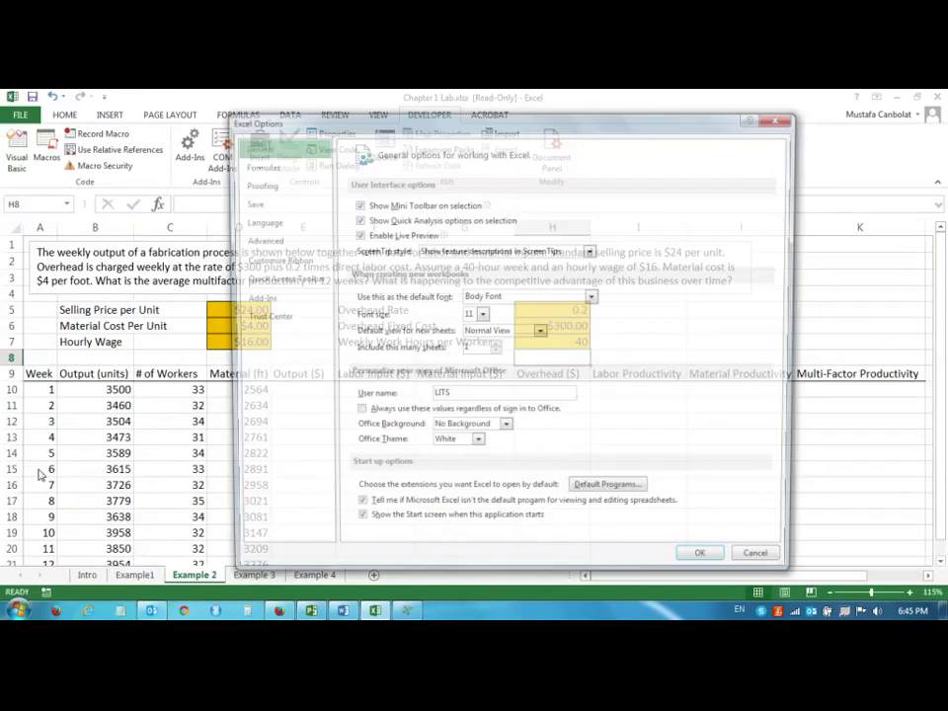
left_click(262, 260)
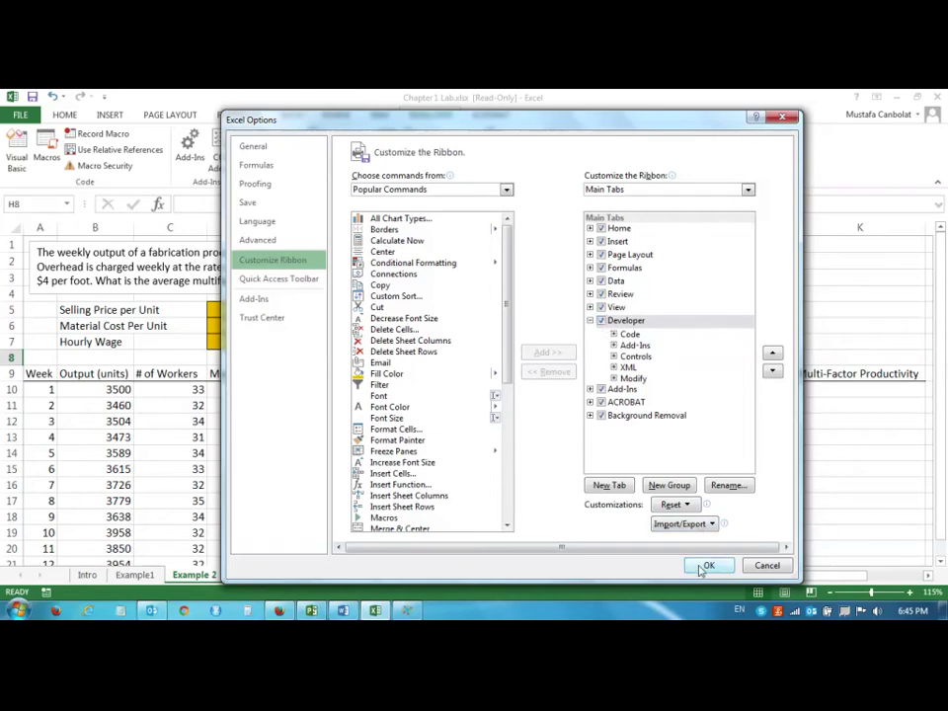
left_click(768, 564)
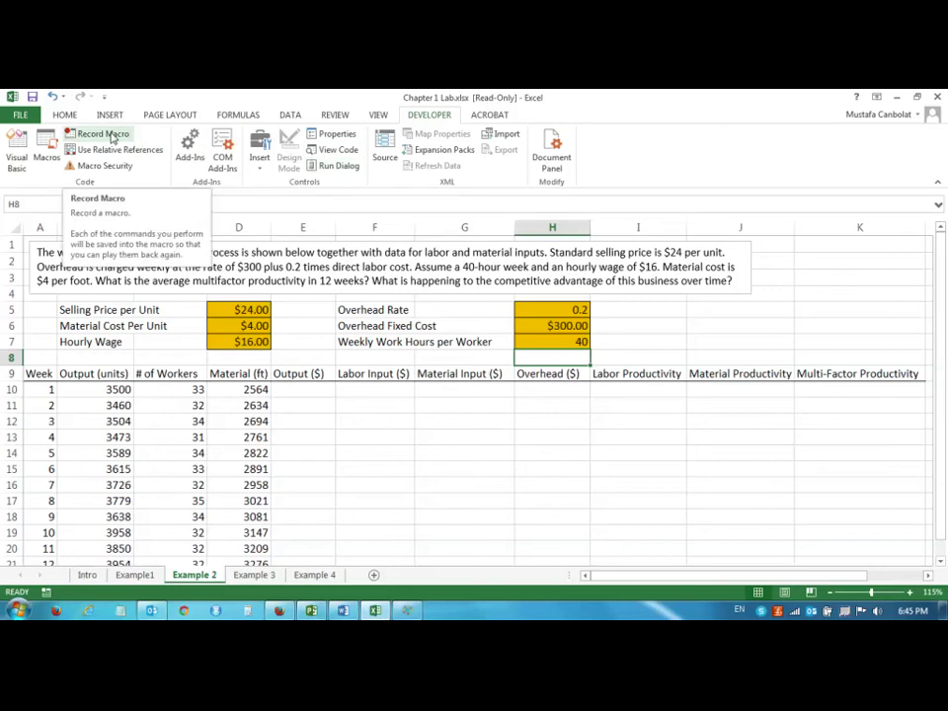
- Record a new macro named Productivity, stored in This Workbook
left_click(103, 135)
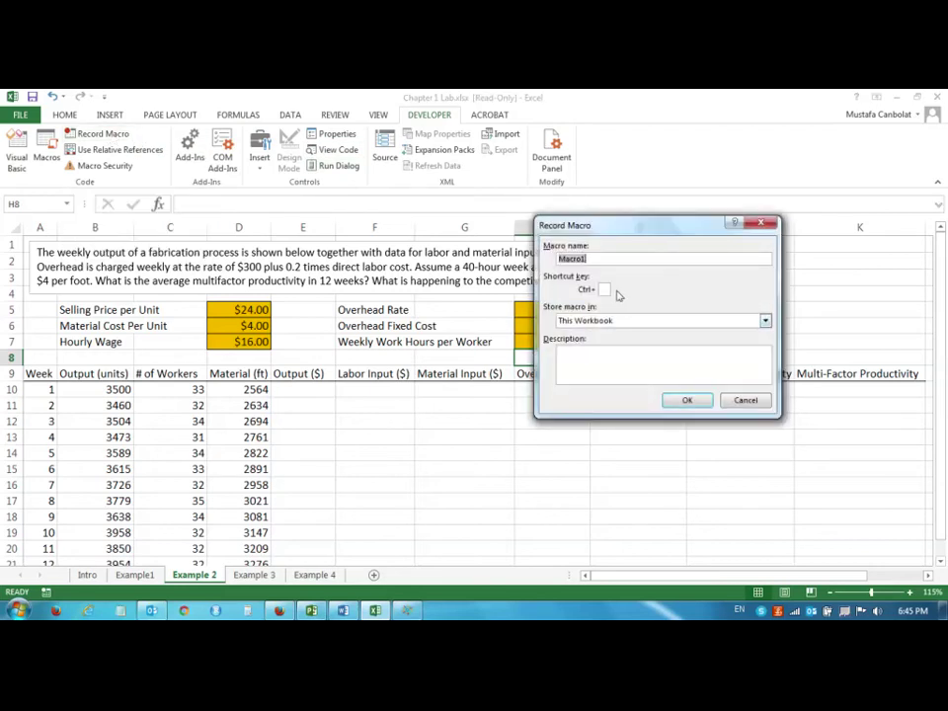
type("Productivity")
left_click(690, 401)
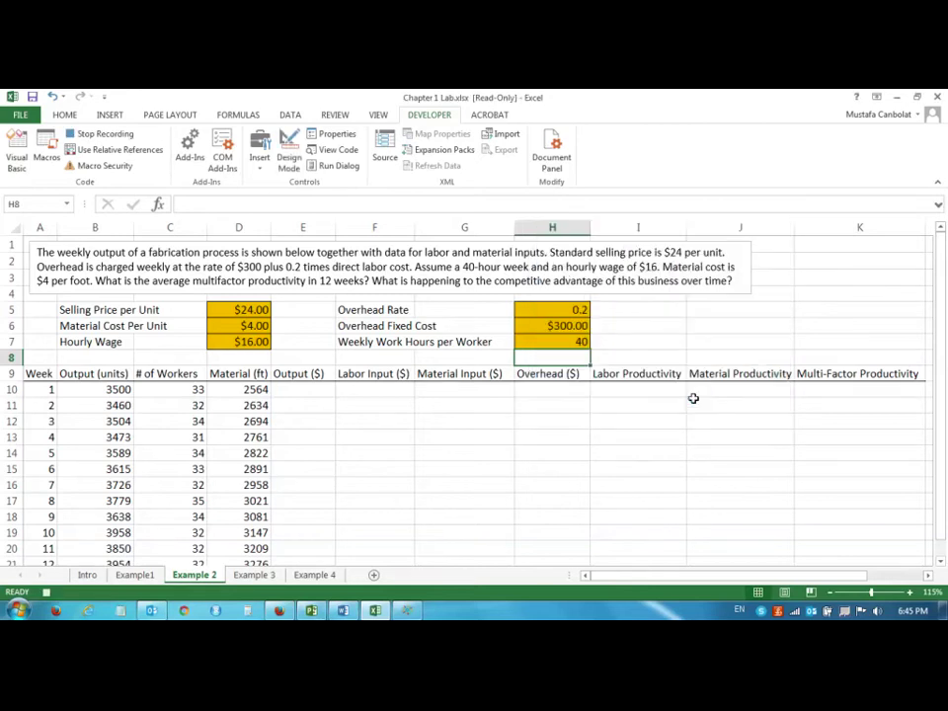
- Enter week 1's Output in E10 as =D$5*B10, giving $84,000
left_click(320, 392)
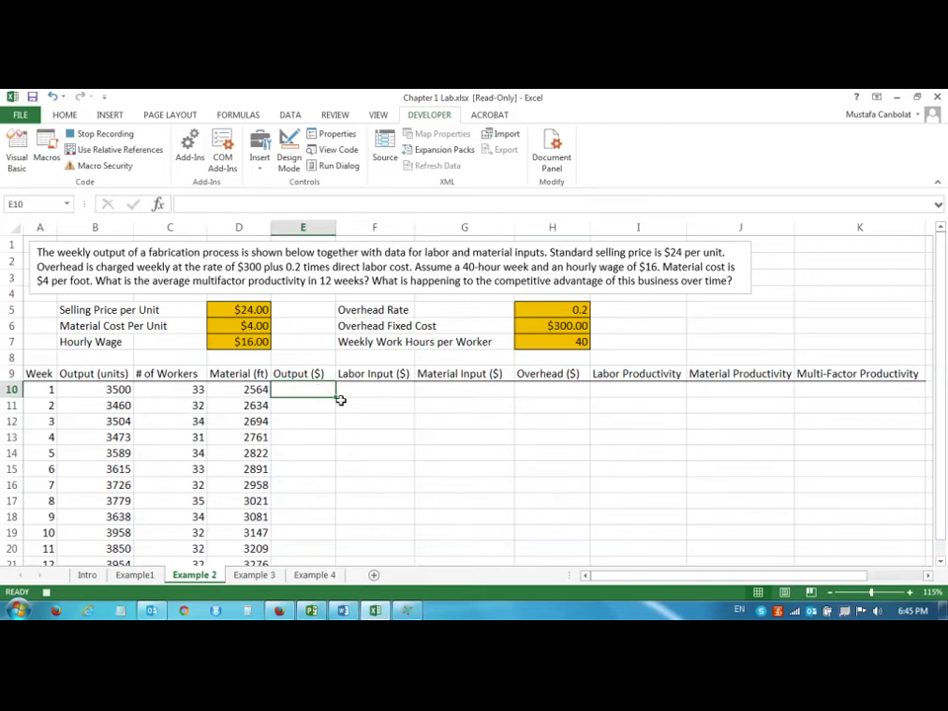
type("=")
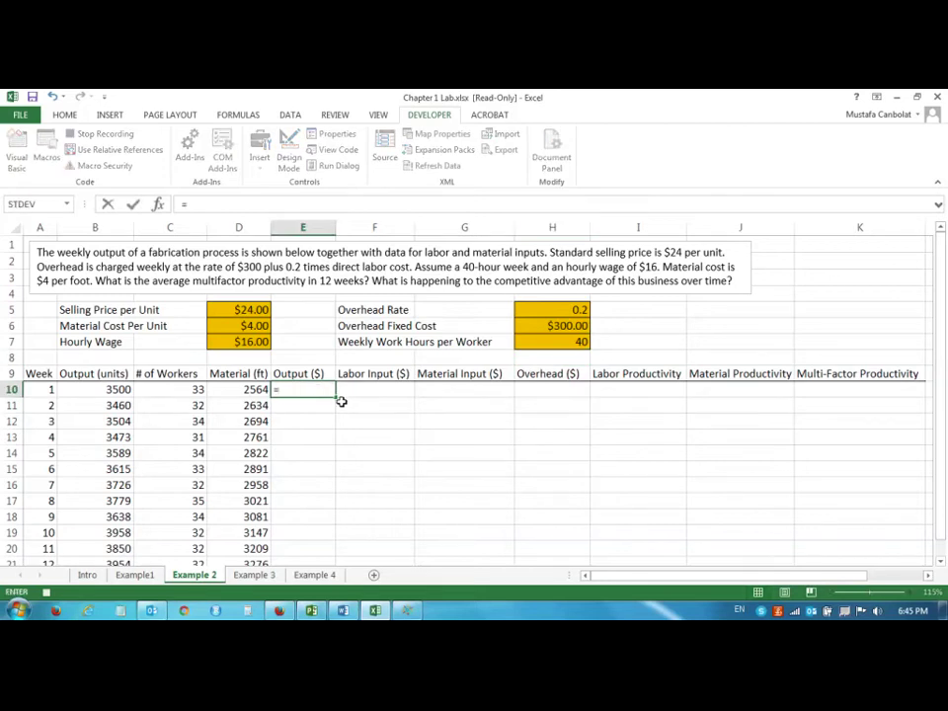
left_click(249, 310)
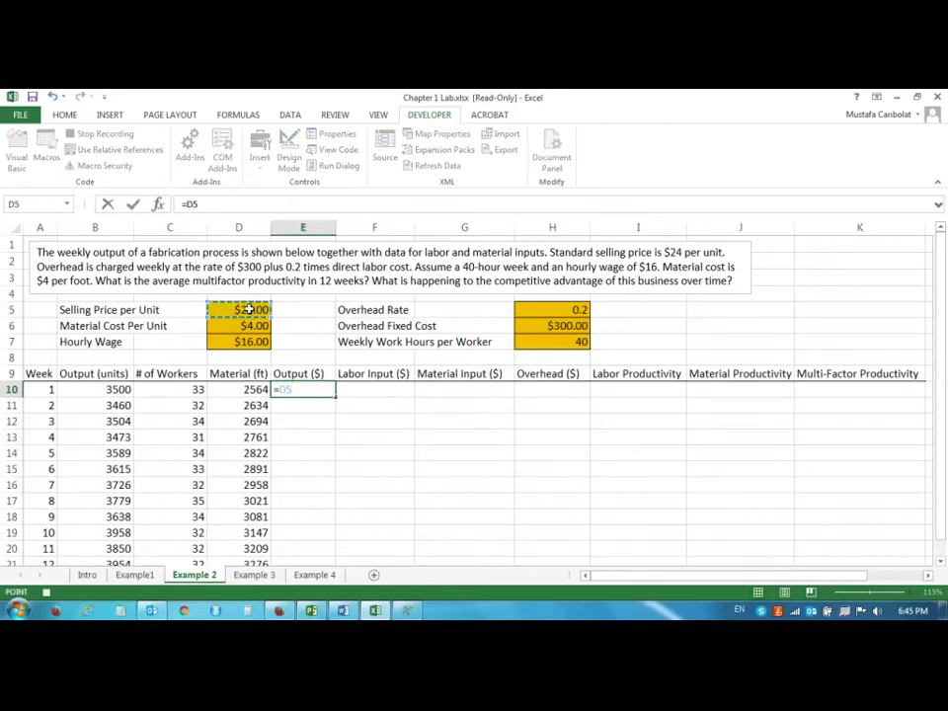
key("F4")
key("F4")
type("*")
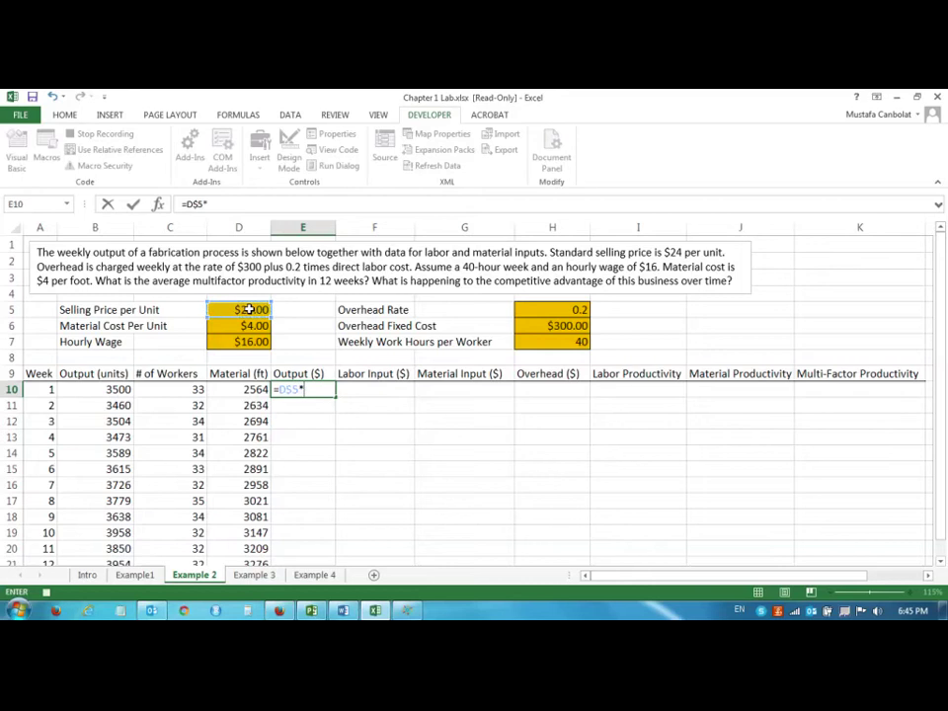
left_click(112, 389)
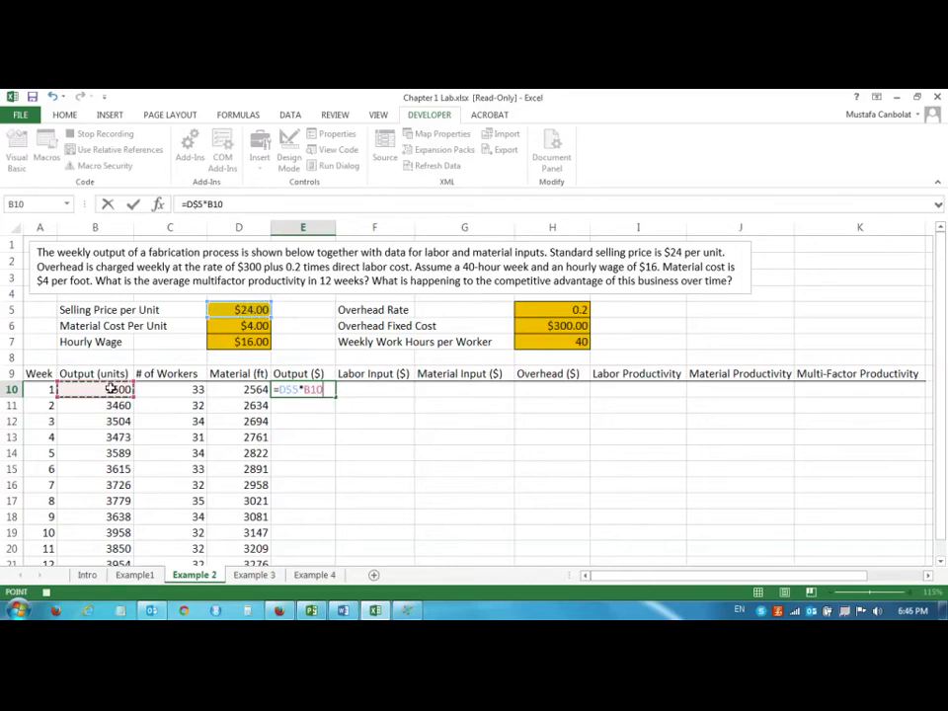
key("Return")
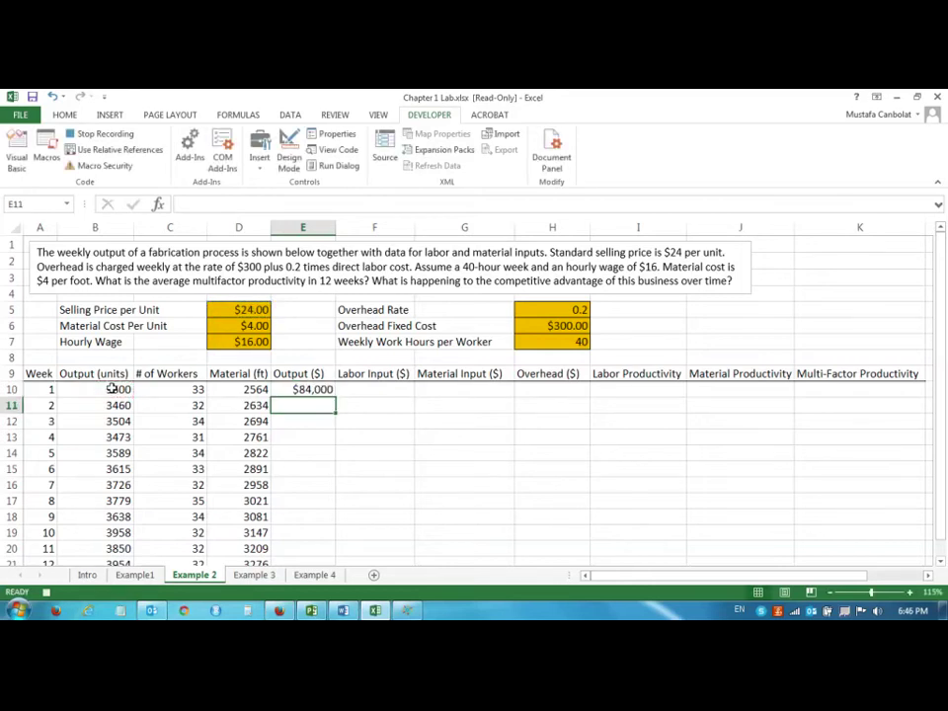
- Enter week 1's Labor Input as row-anchored wage × weekly hours × workers, giving $21,120.00
left_click(392, 389)
type("=")
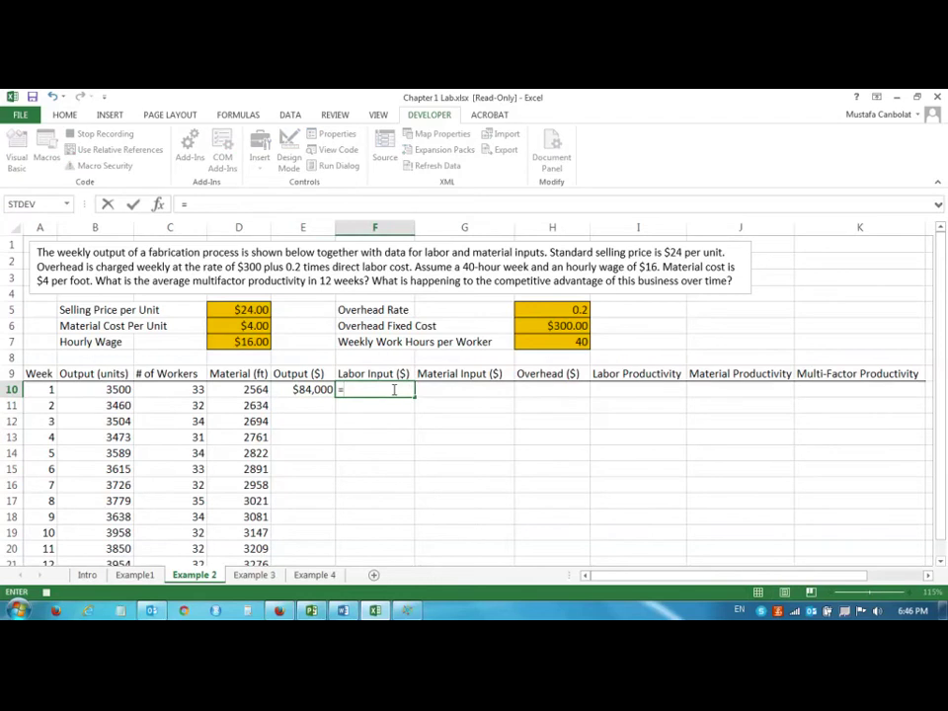
left_click(252, 341)
key("F4")
key("F4")
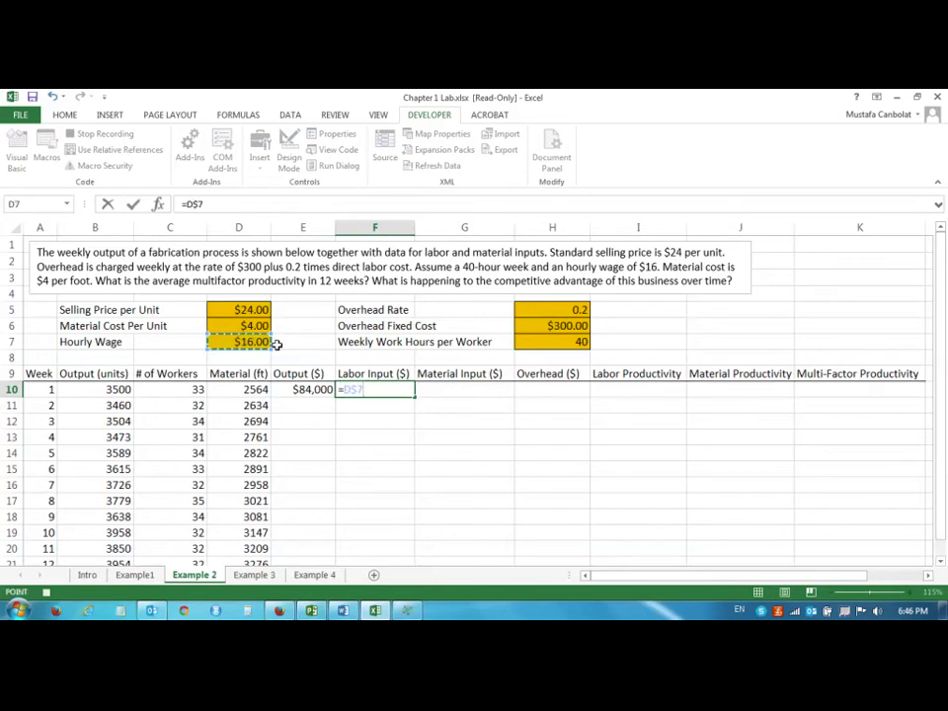
type("*")
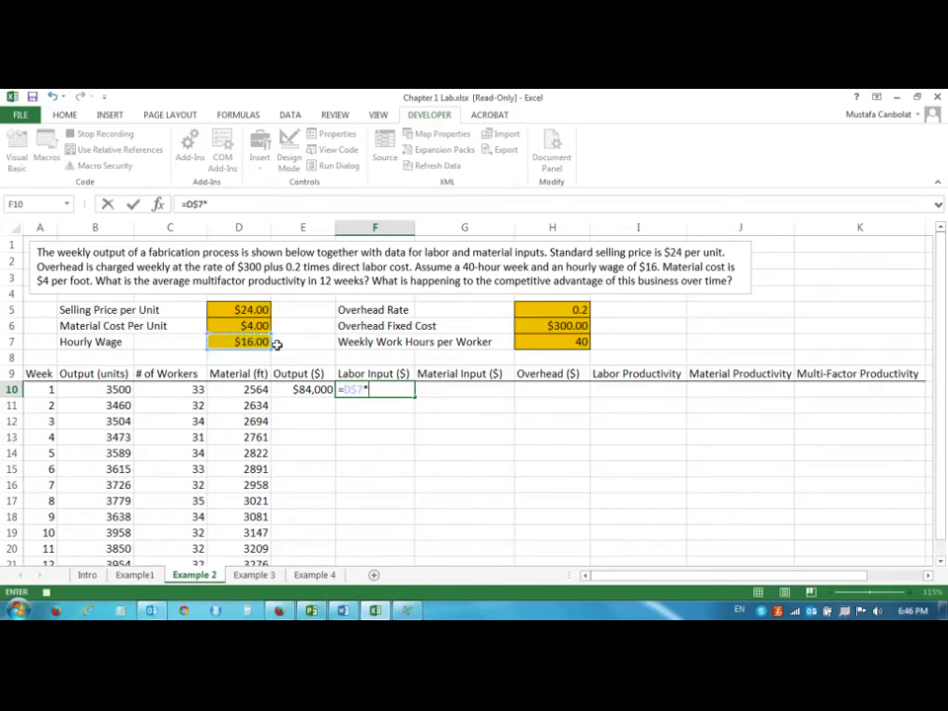
left_click(537, 341)
key("F4")
key("F4")
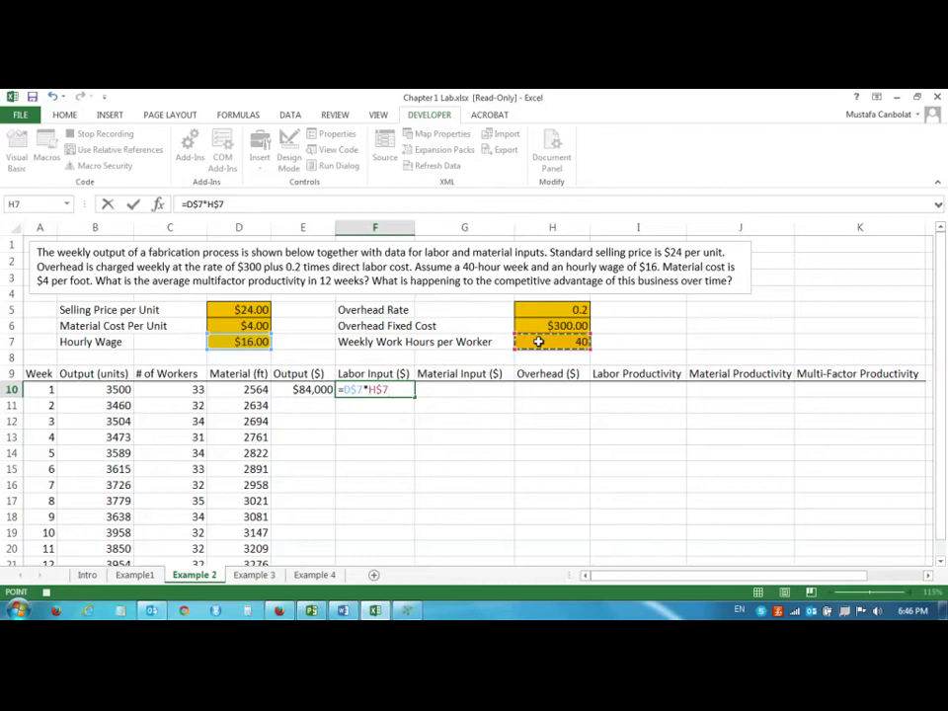
type("*")
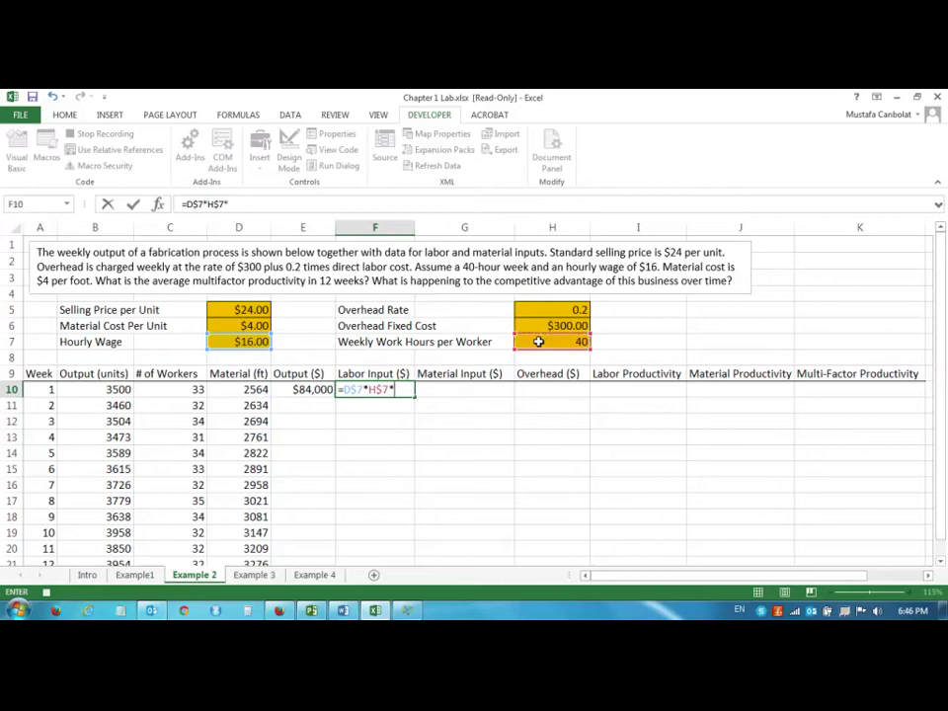
left_click(190, 391)
key("Return")
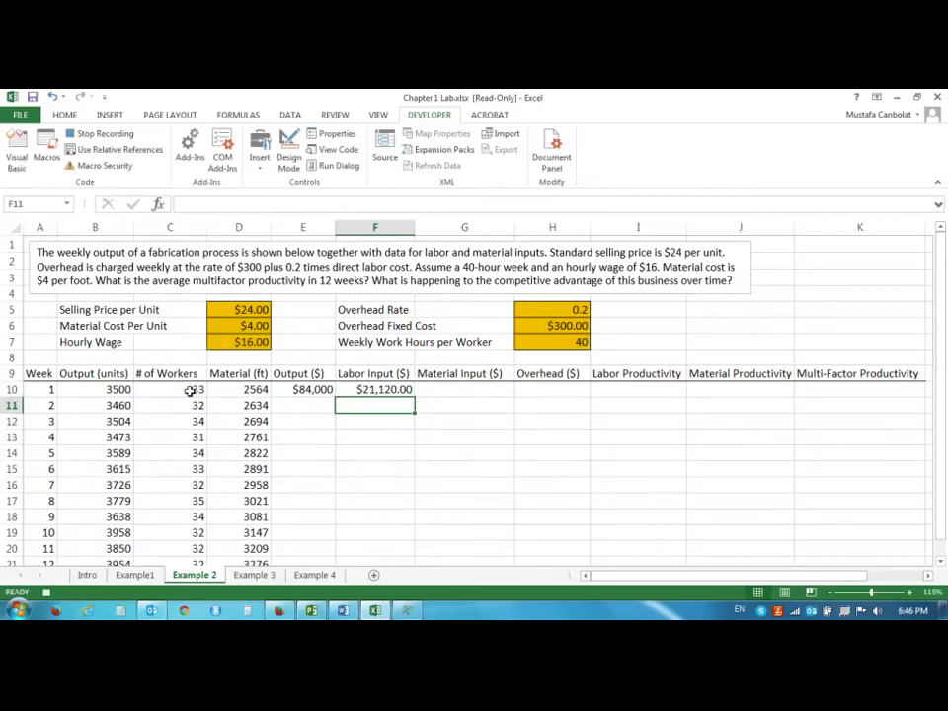
- Enter week 1's Material Input in G10 as =D$6*D10, giving $10,256.00
left_click(444, 388)
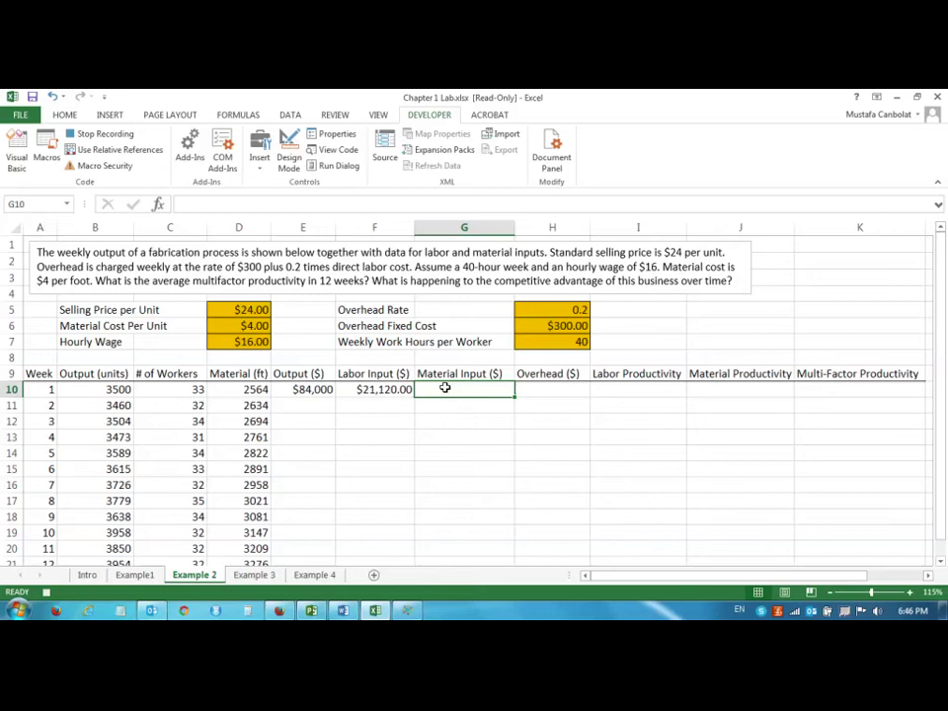
type("=")
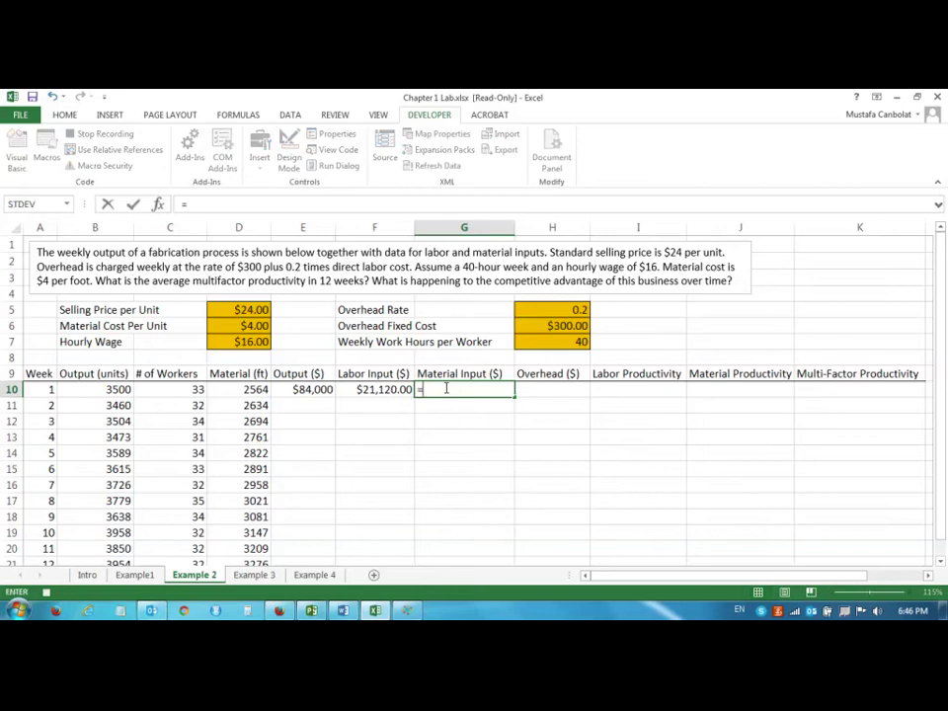
left_click(252, 328)
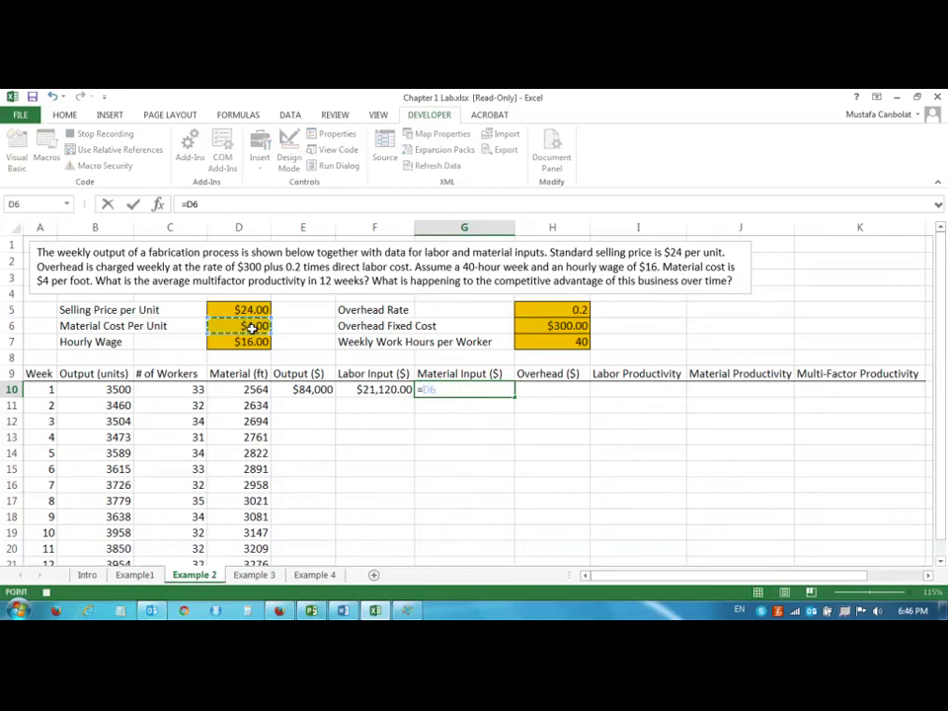
key("F4")
key("F4")
type("*")
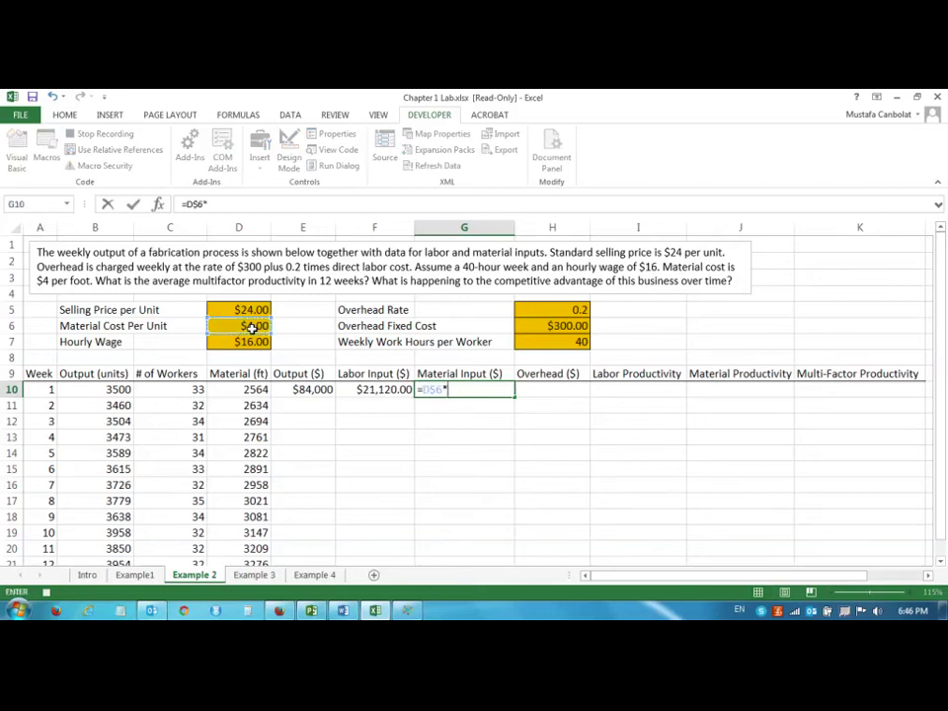
left_click(246, 390)
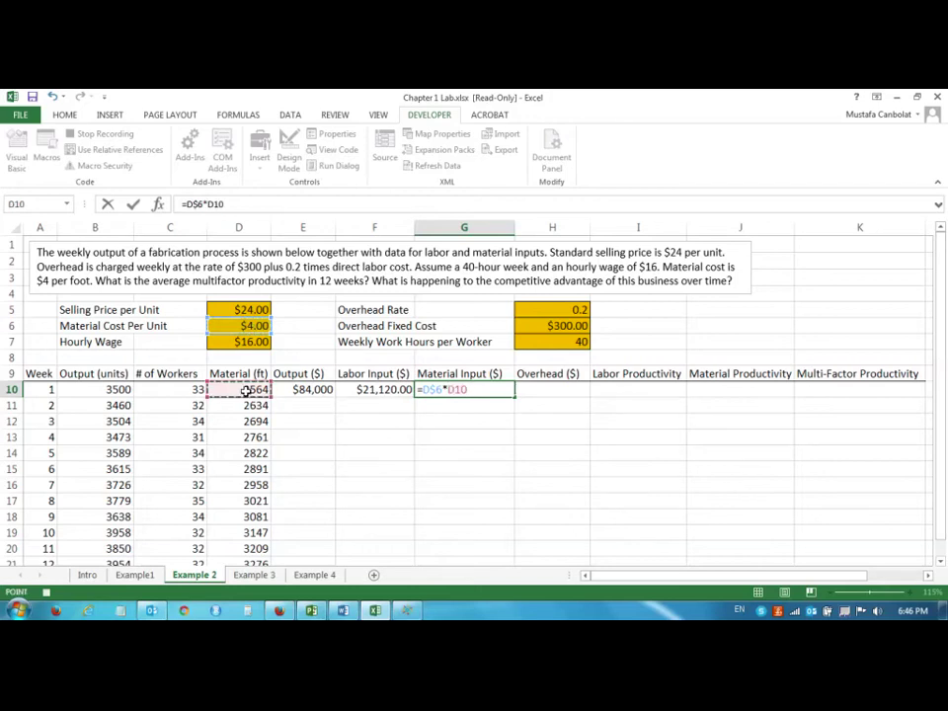
key("Return")
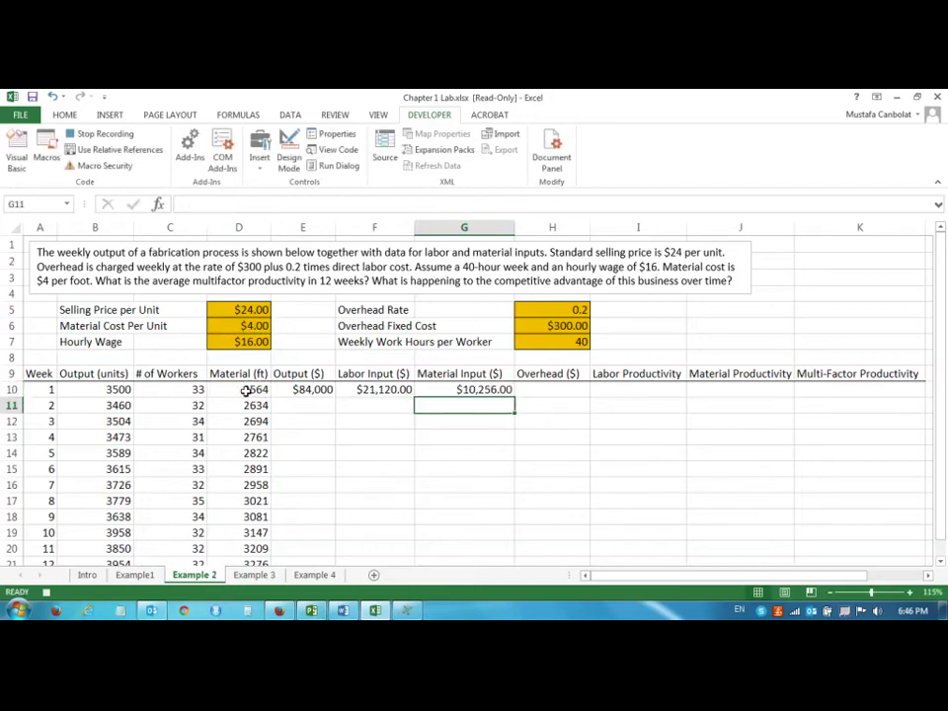
- Enter week 1's Overhead in H10 as =H$6+H$5*F10, giving $4,524.00
left_click(548, 388)
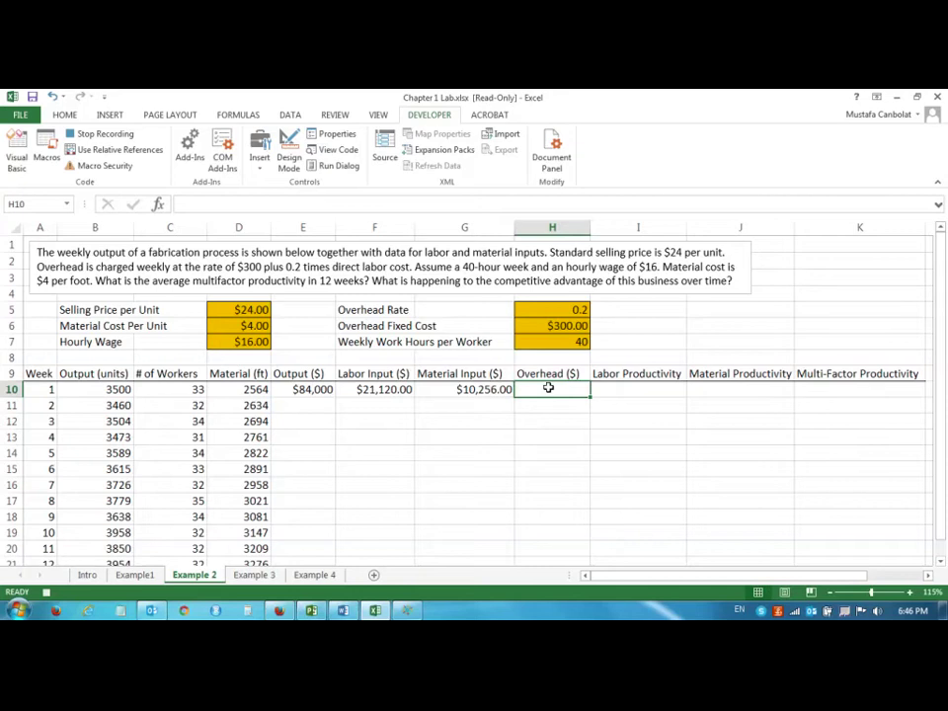
type("=")
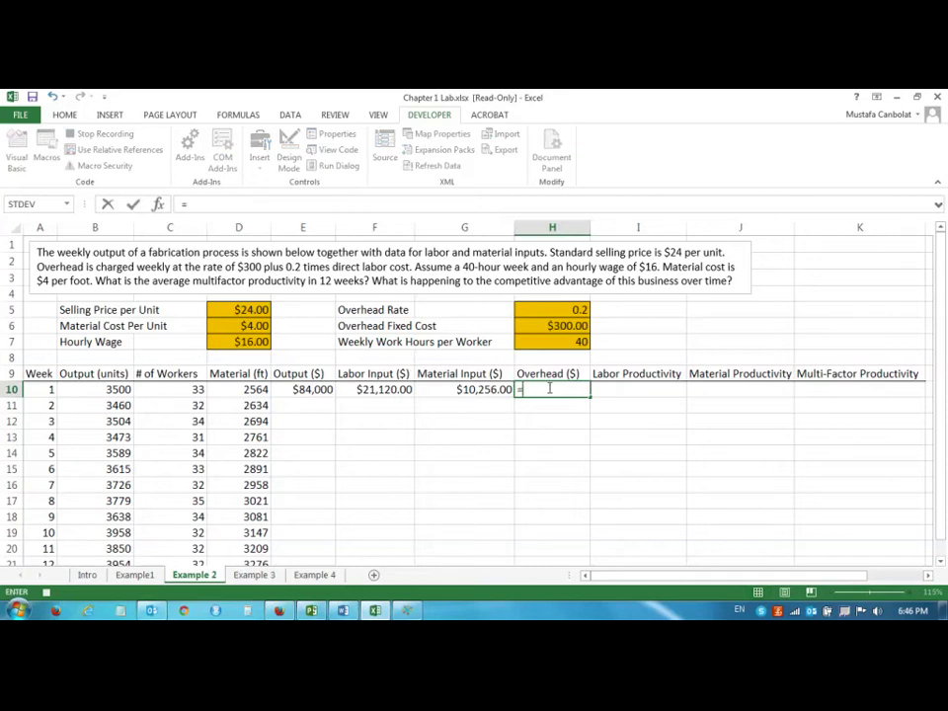
left_click(553, 326)
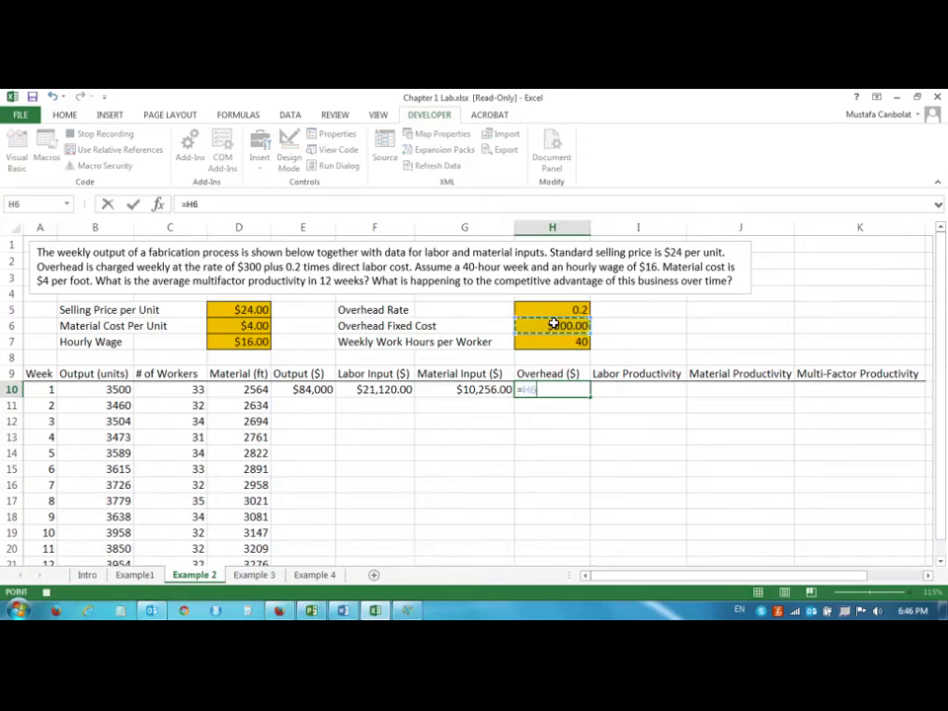
key("F4")
key("F4")
type("+")
left_click(559, 310)
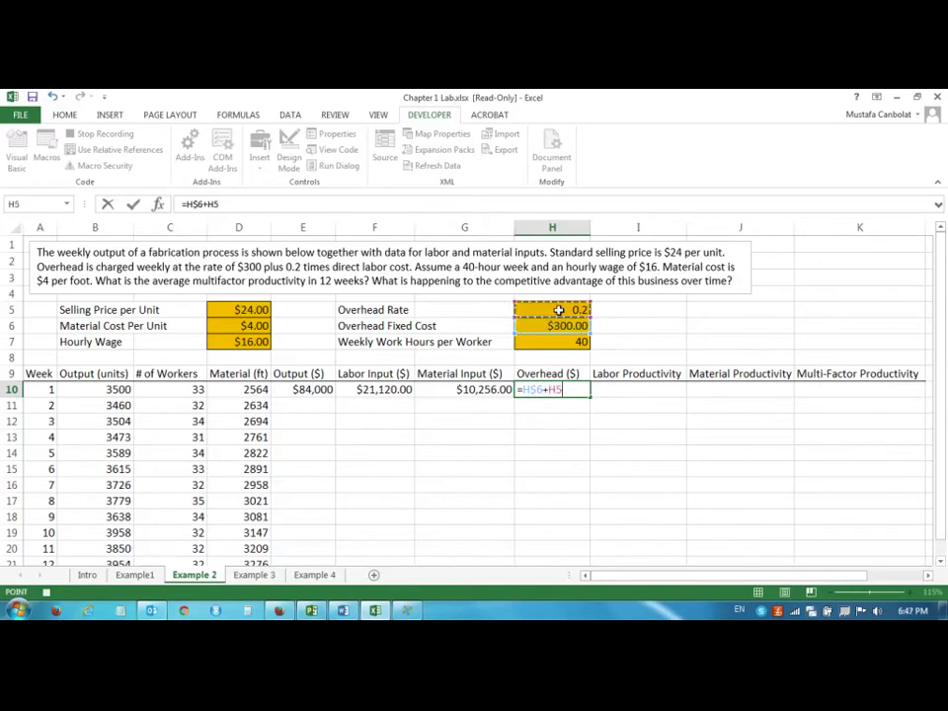
key("F4")
key("F4")
type("*")
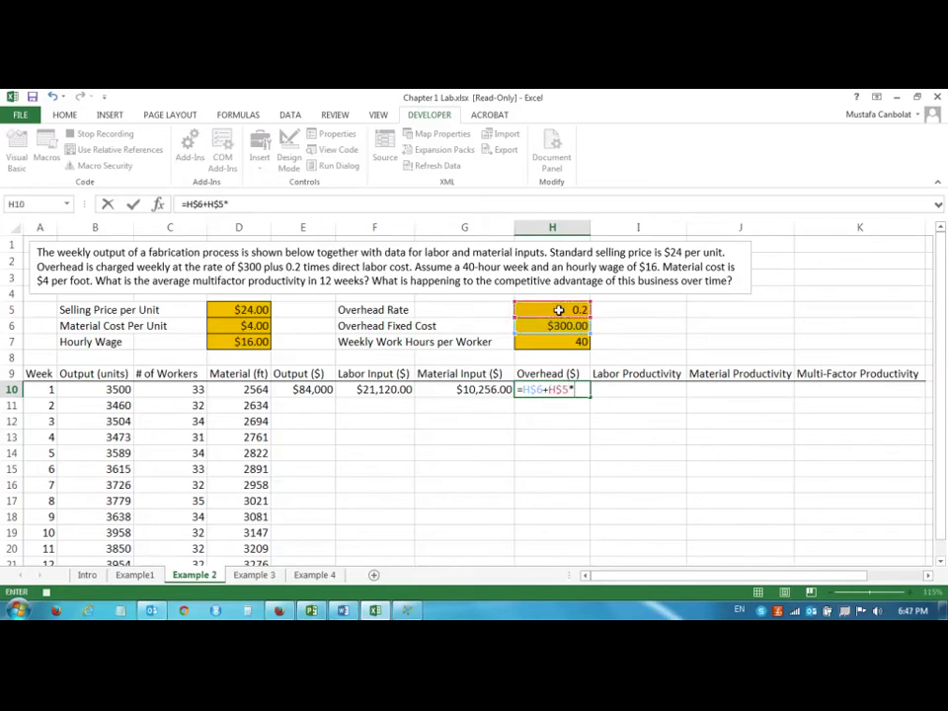
left_click(384, 391)
key("Return")
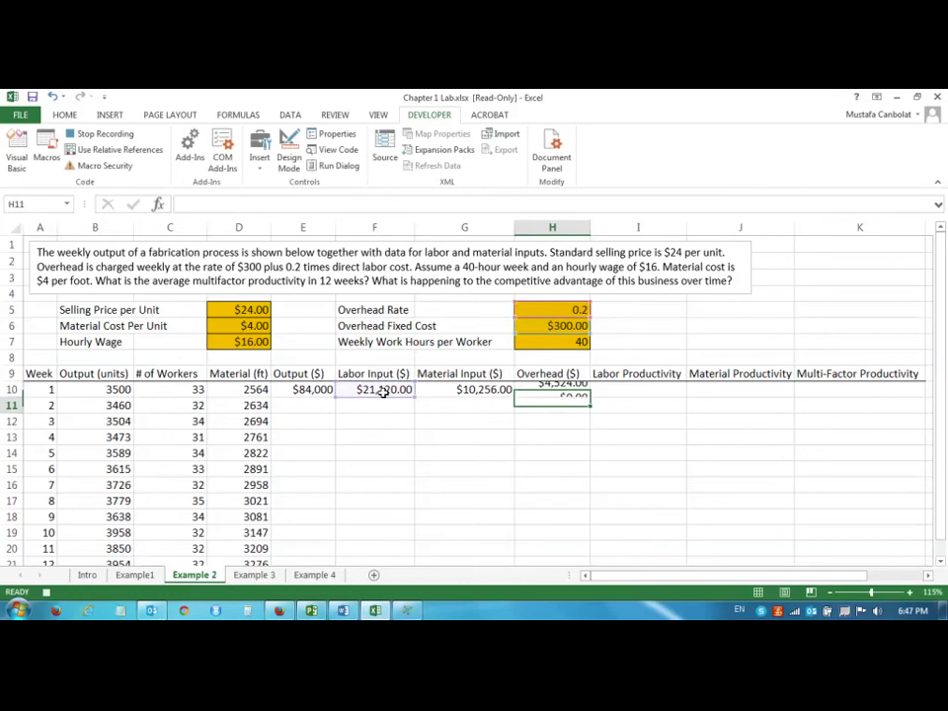
- Begin week 1's Labor Productivity formula in I10 with output E10 as numerator
left_click(619, 388)
type("=")
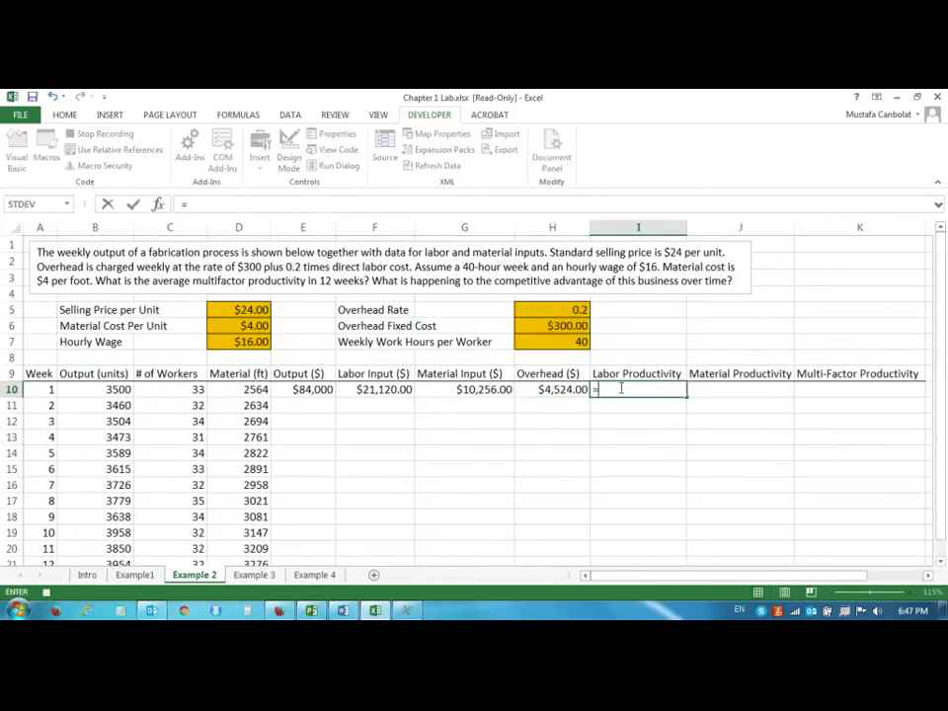
left_click(321, 390)
- Finish Labor Productivity in I10 as =E10/F10, giving 3.977272727
type("/")
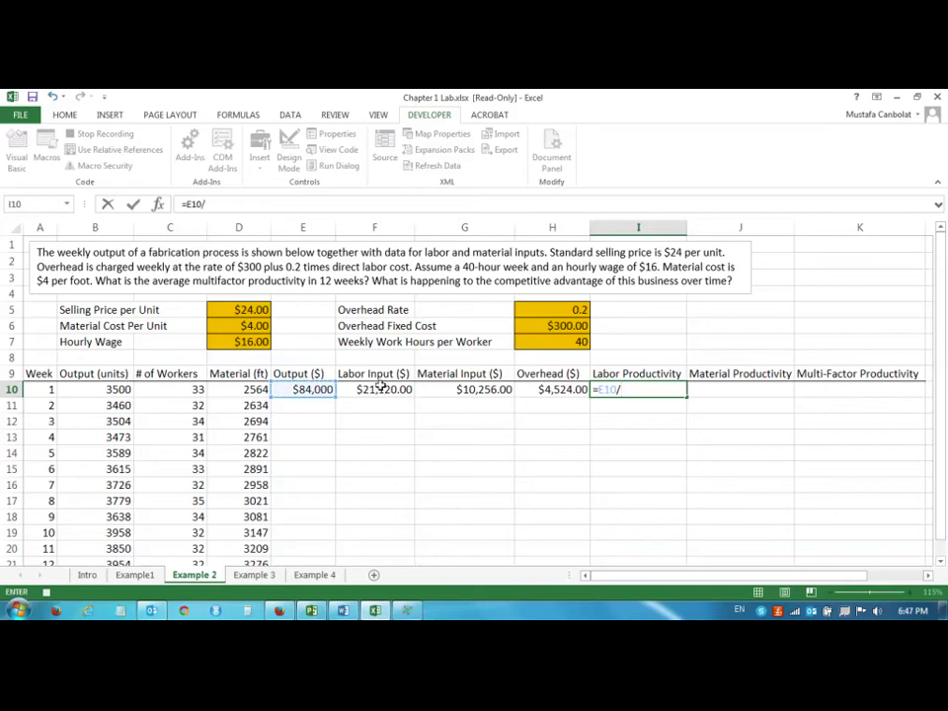
left_click(380, 388)
key("Return")
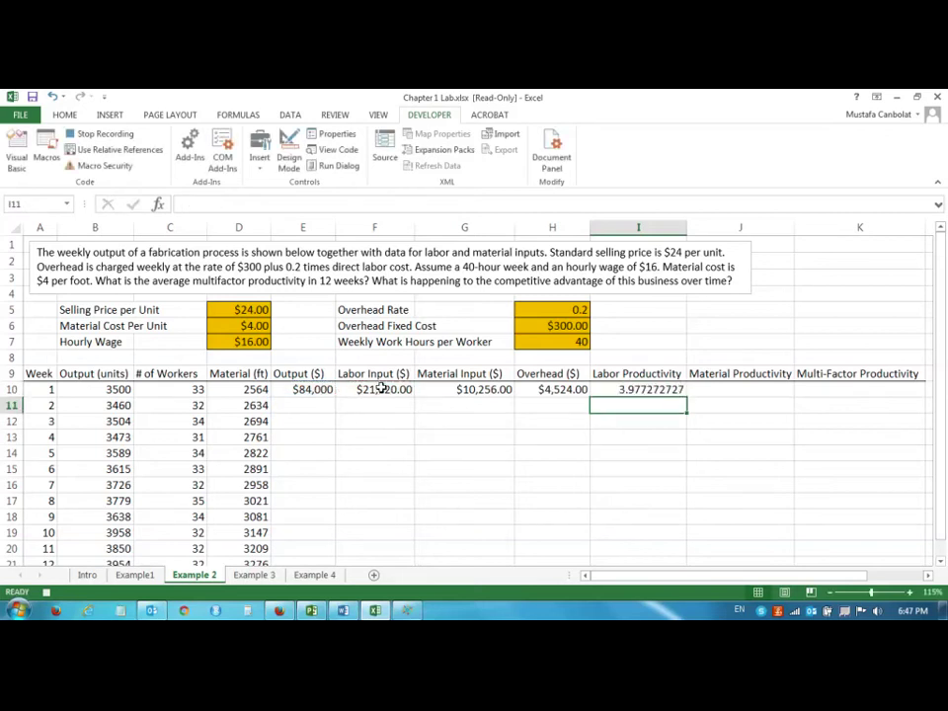
- Enter Material Productivity in J10 as =E10/G10, giving 8.190327613
left_click(746, 391)
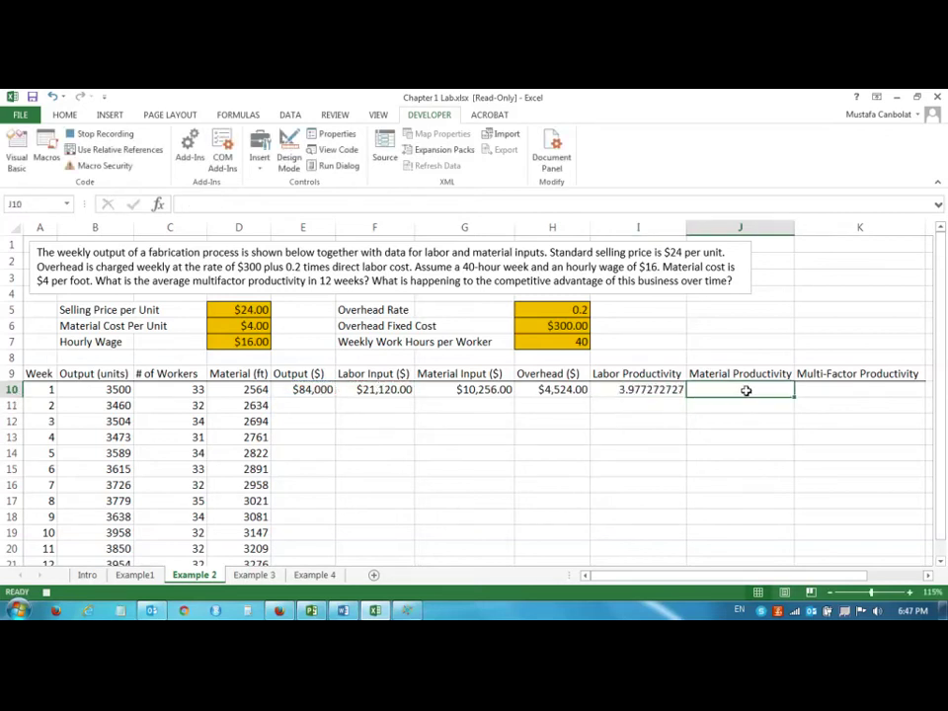
type("=")
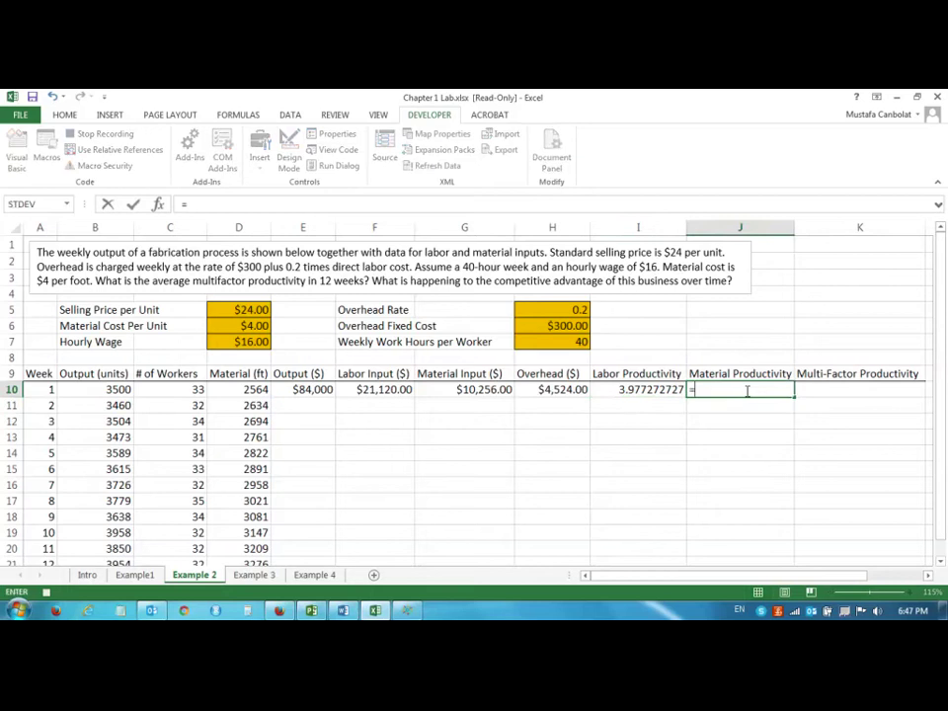
left_click(298, 390)
type("/")
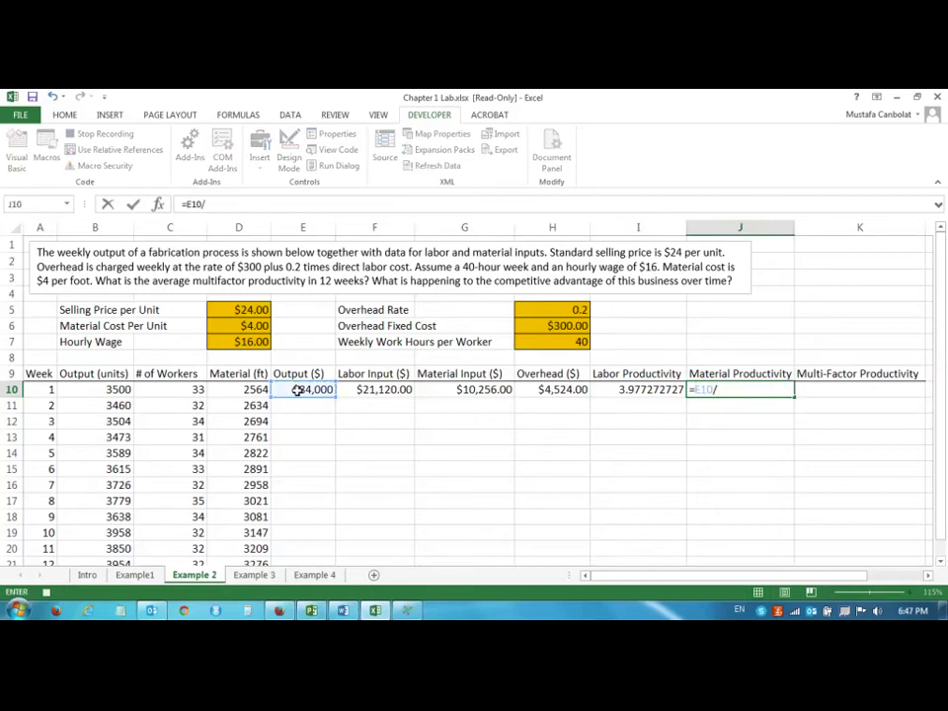
left_click(442, 390)
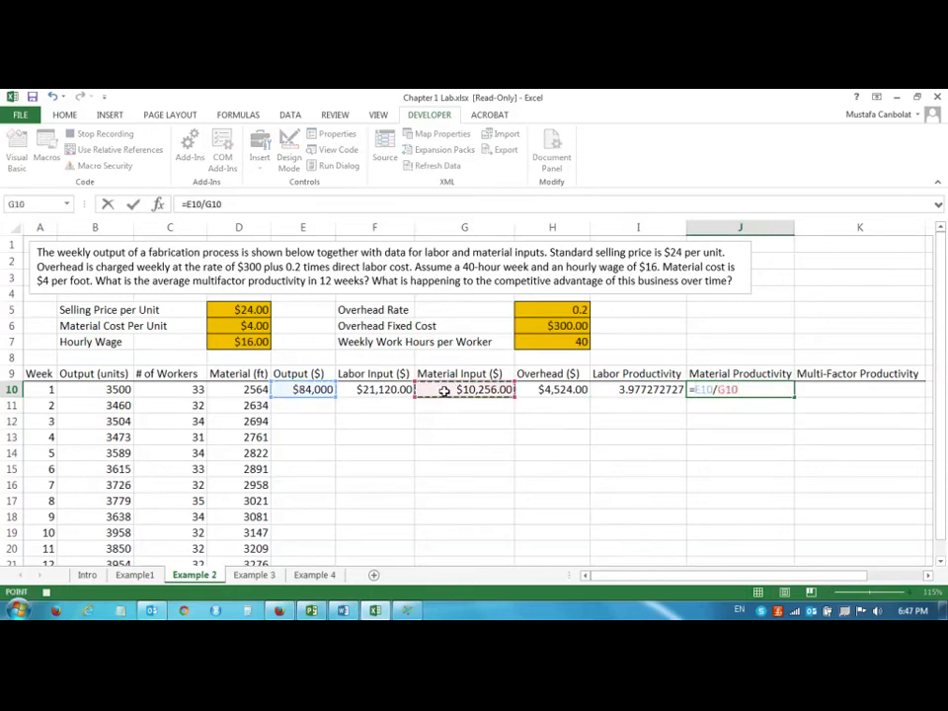
key("Return")
- Enter Multi-Factor Productivity in K10 as =E10/SUM(F10:H10), giving 2.340
left_click(859, 391)
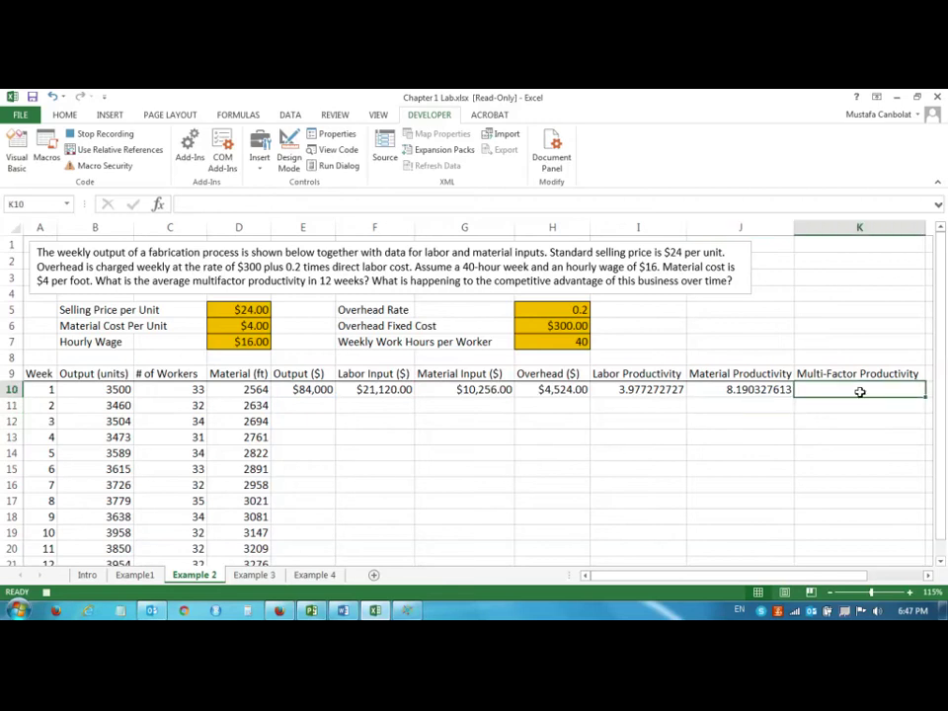
type("=")
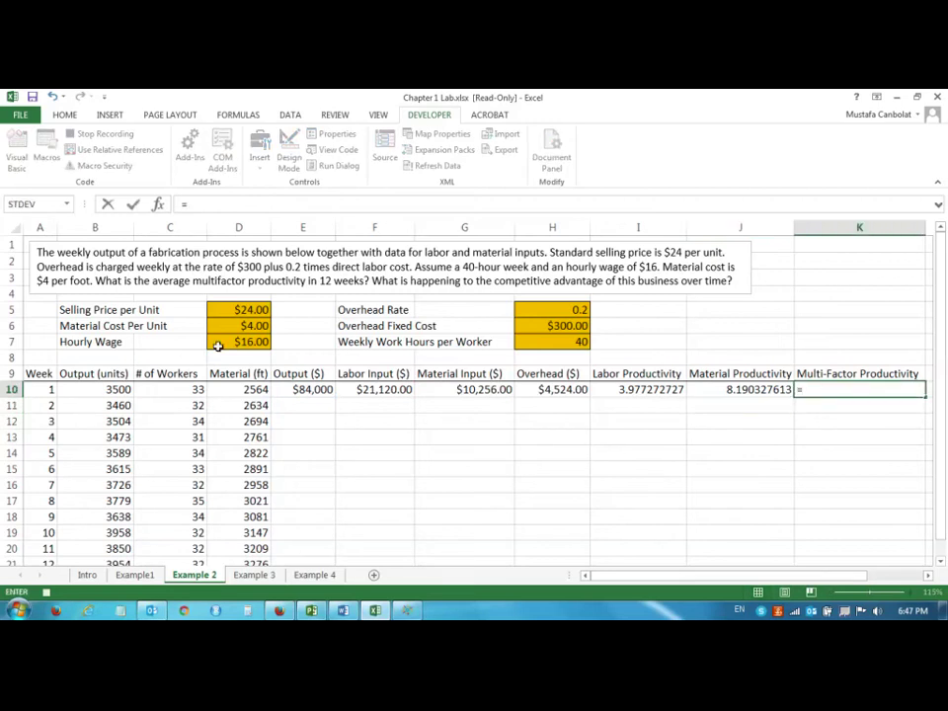
left_click(314, 391)
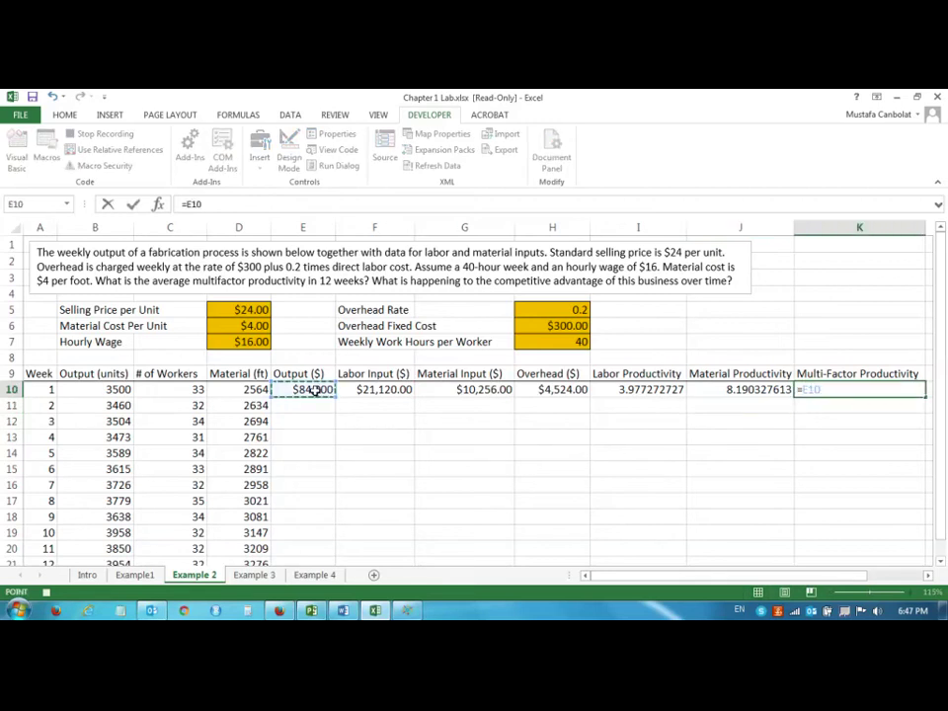
type("/SUM")
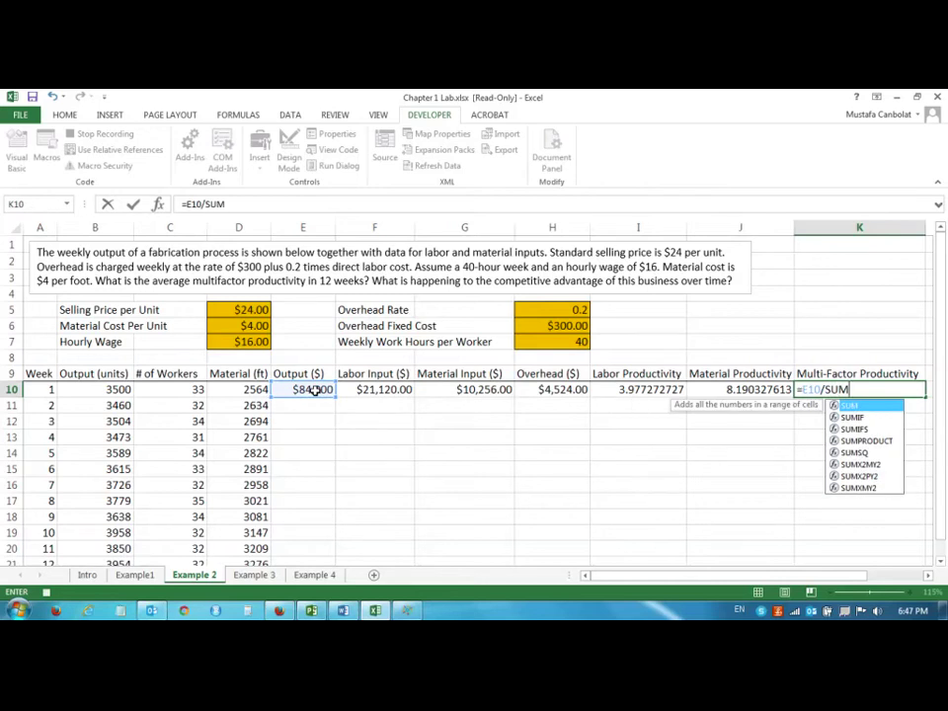
type("(")
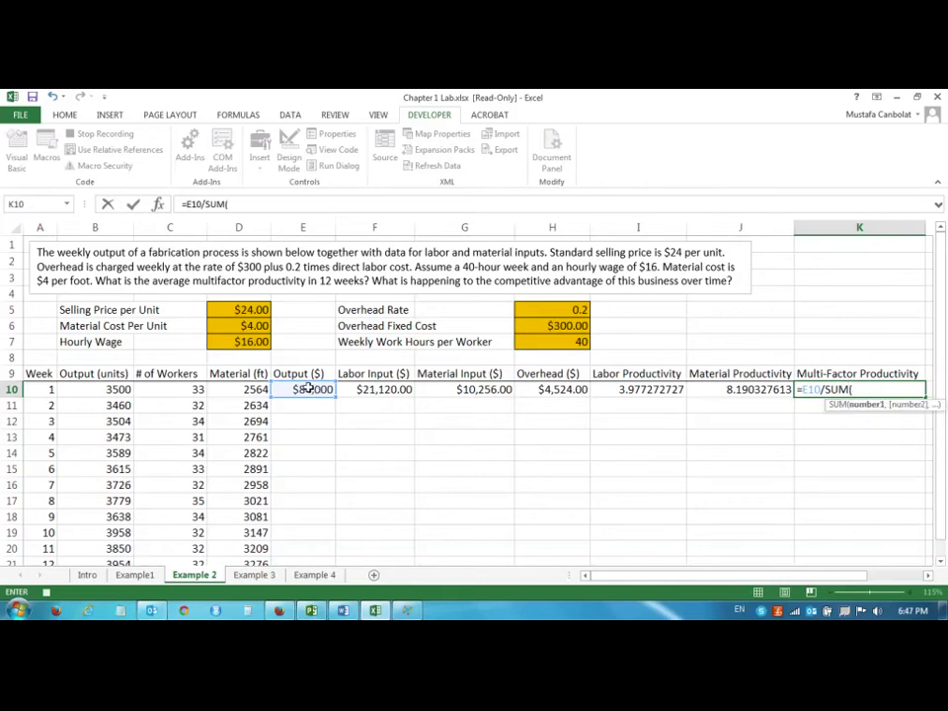
left_click_drag(364, 389, 526, 391)
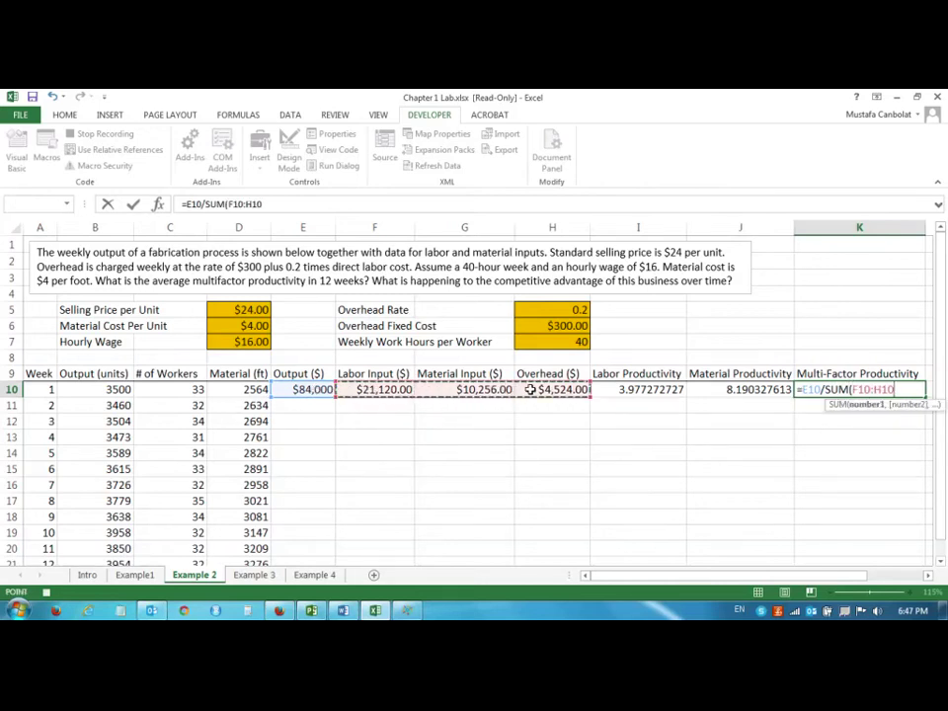
key("Return")
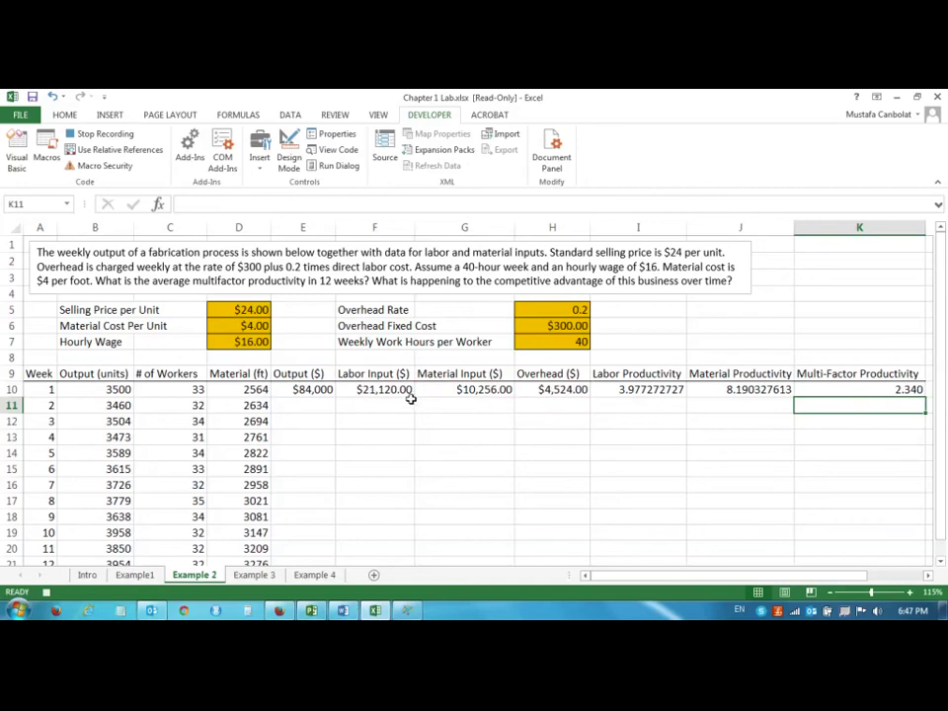
left_click_drag(312, 390, 884, 393)
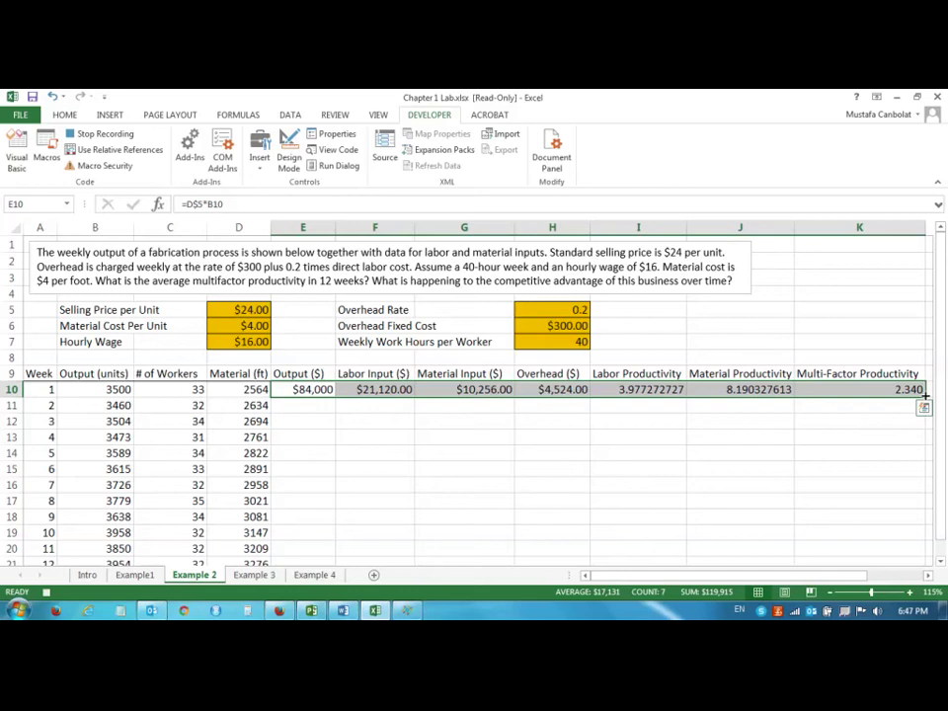
double_click(925, 397)
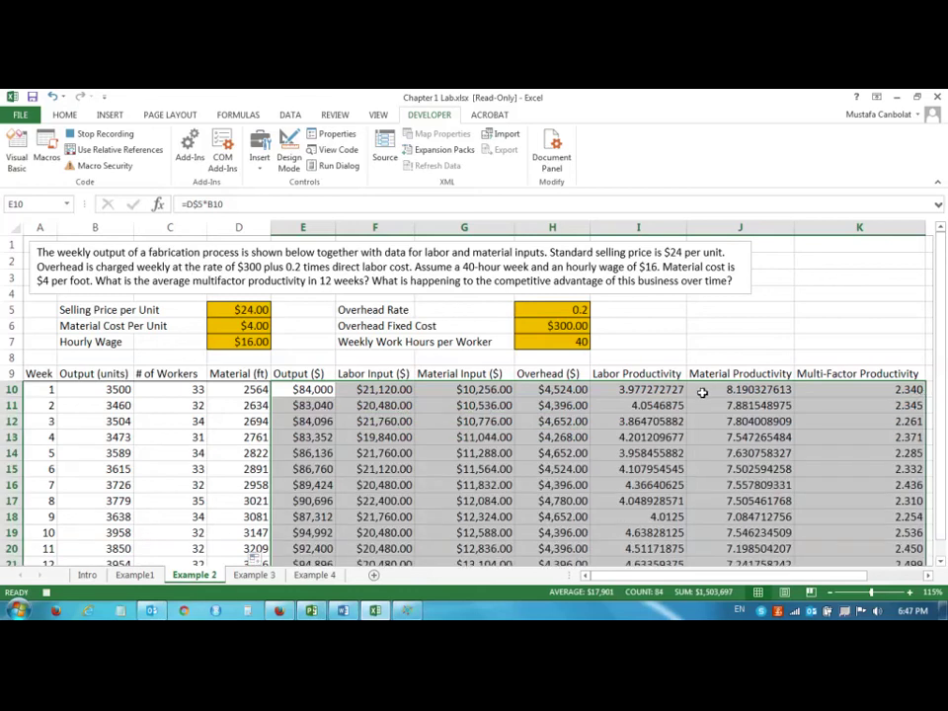
scroll(671, 395, "down", 2)
scroll(643, 397, "up", 2)
left_click(103, 134)
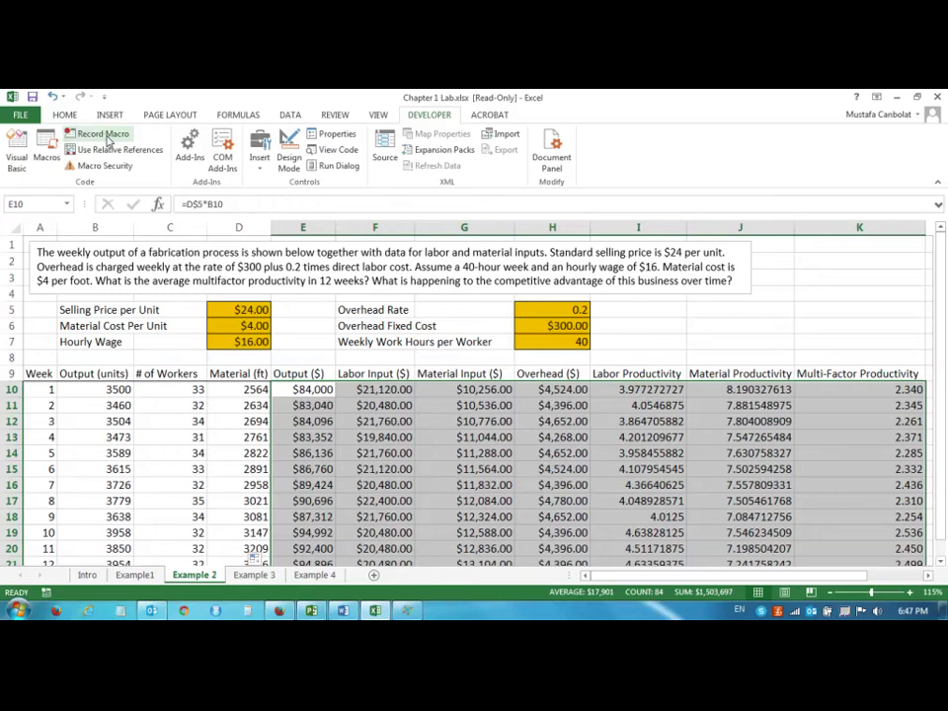
left_click(632, 323)
key("alt")
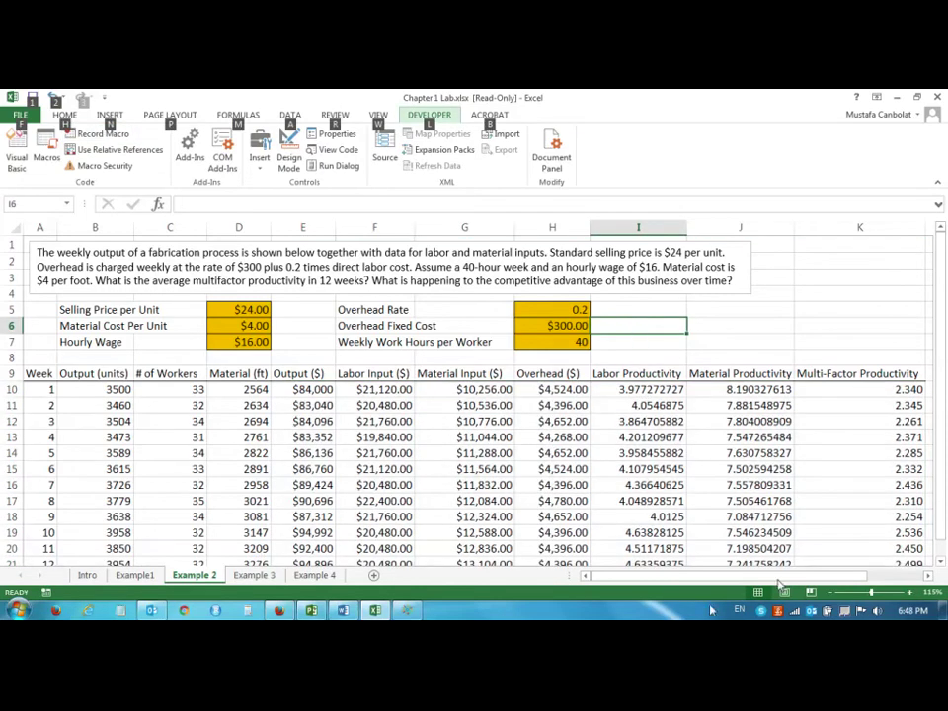
- Open the Productivity macro's code in the Visual Basic editor from the Macro dialog
left_click(406, 611)
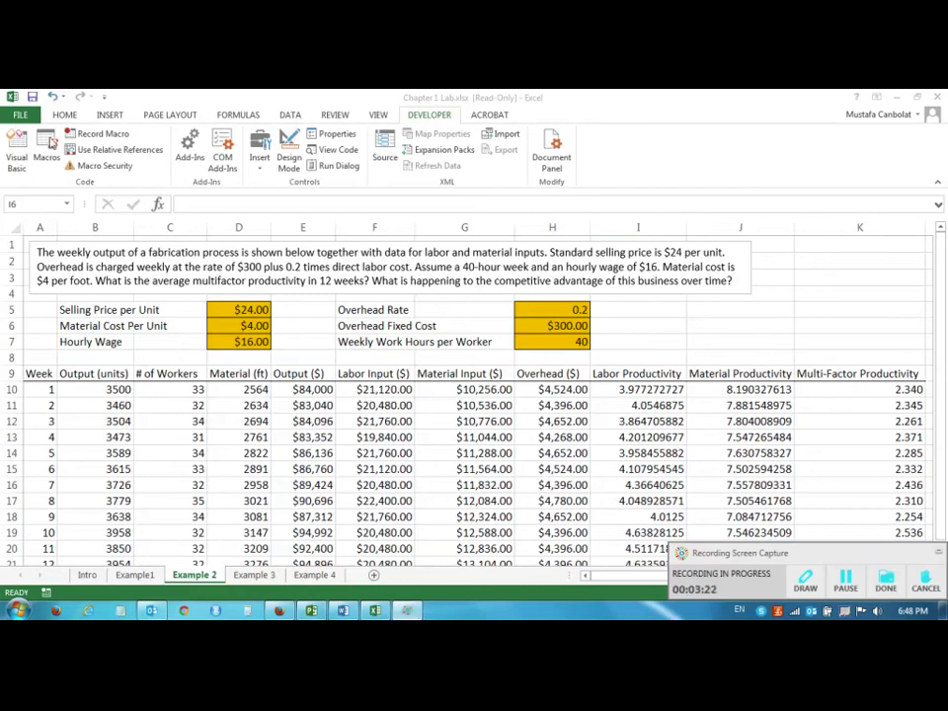
left_click(47, 145)
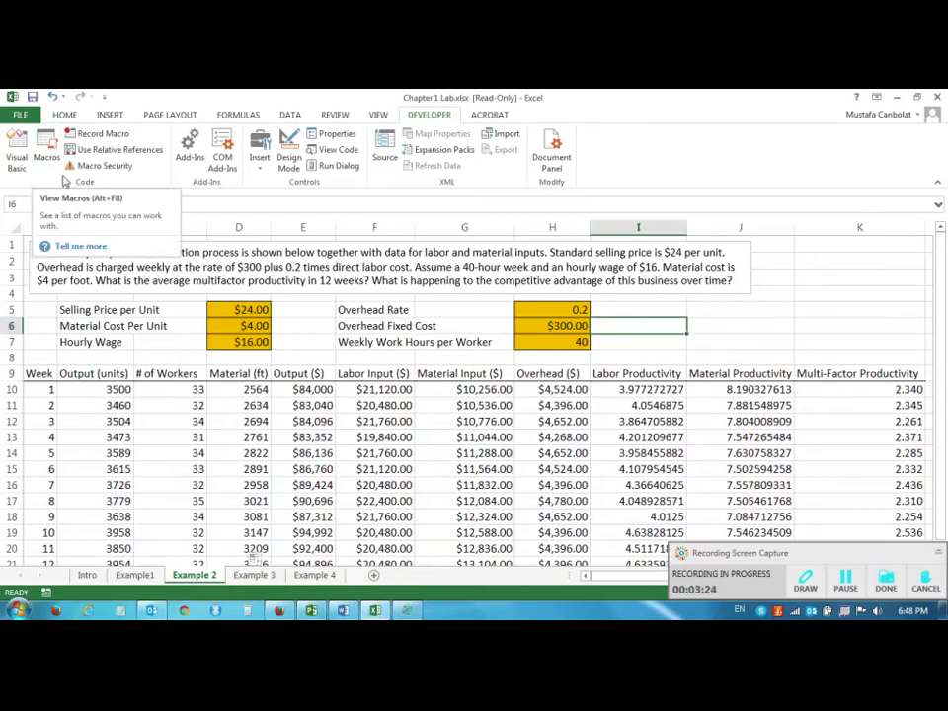
left_click(53, 150)
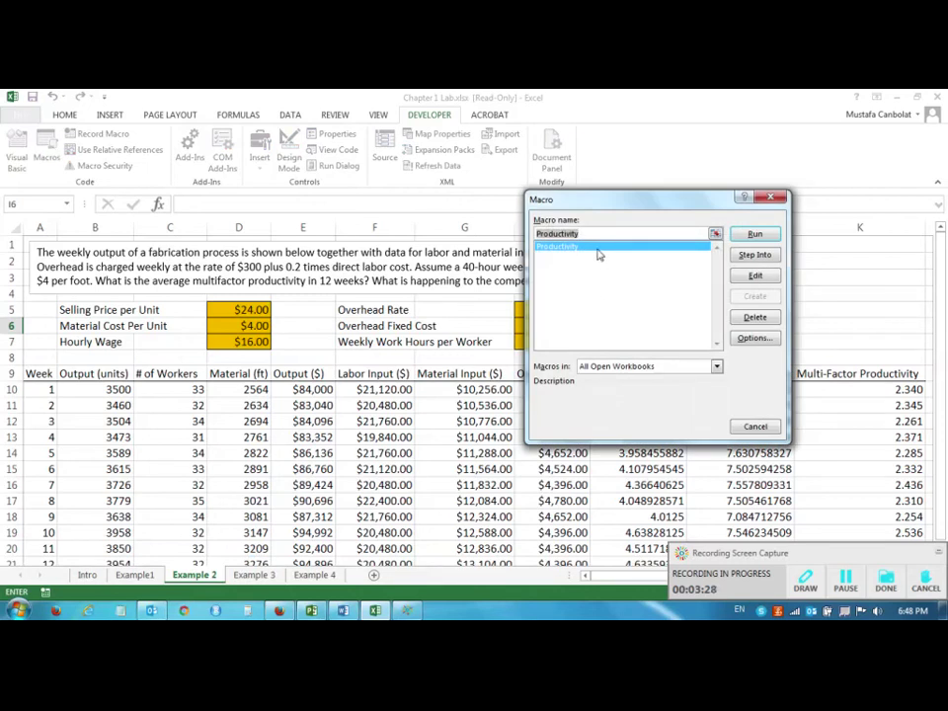
left_click(756, 276)
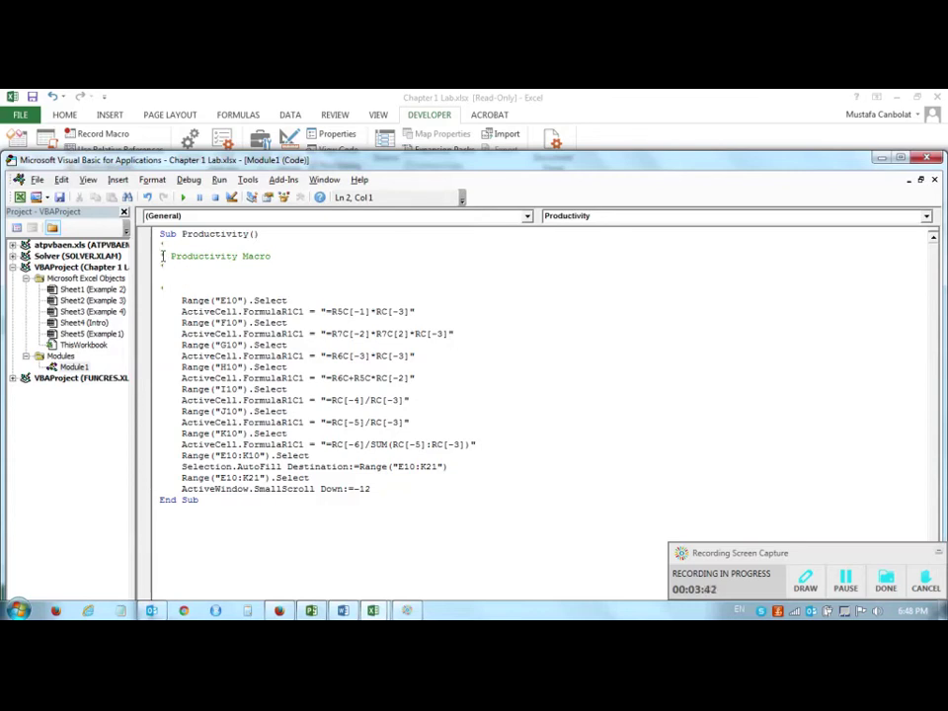
left_click_drag(172, 256, 286, 259)
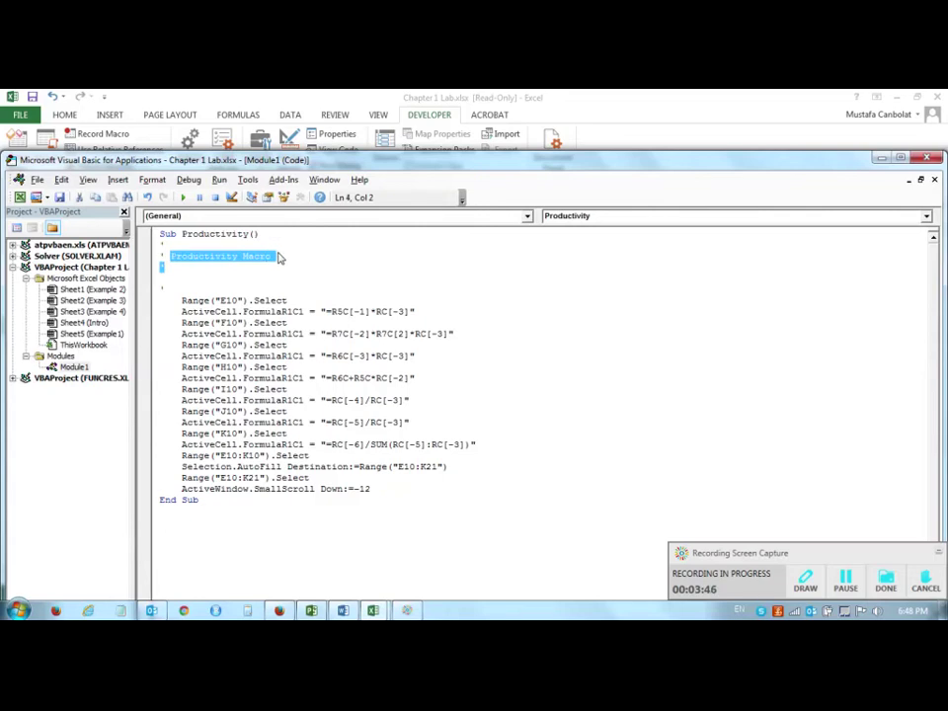
left_click(278, 256)
left_click(161, 243)
left_click_drag(161, 243, 173, 288)
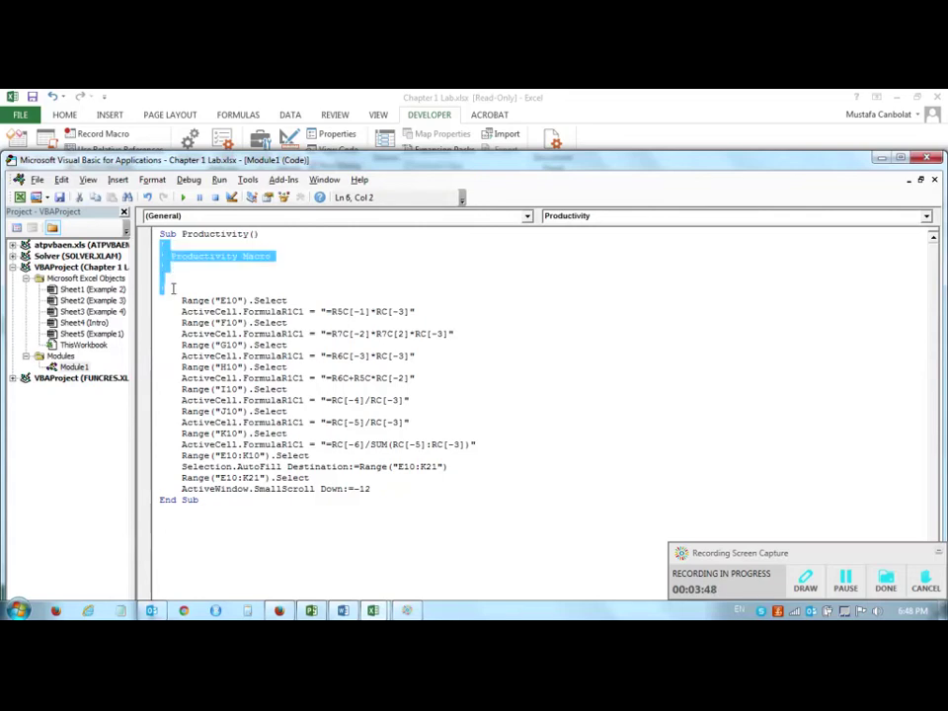
left_click(280, 258)
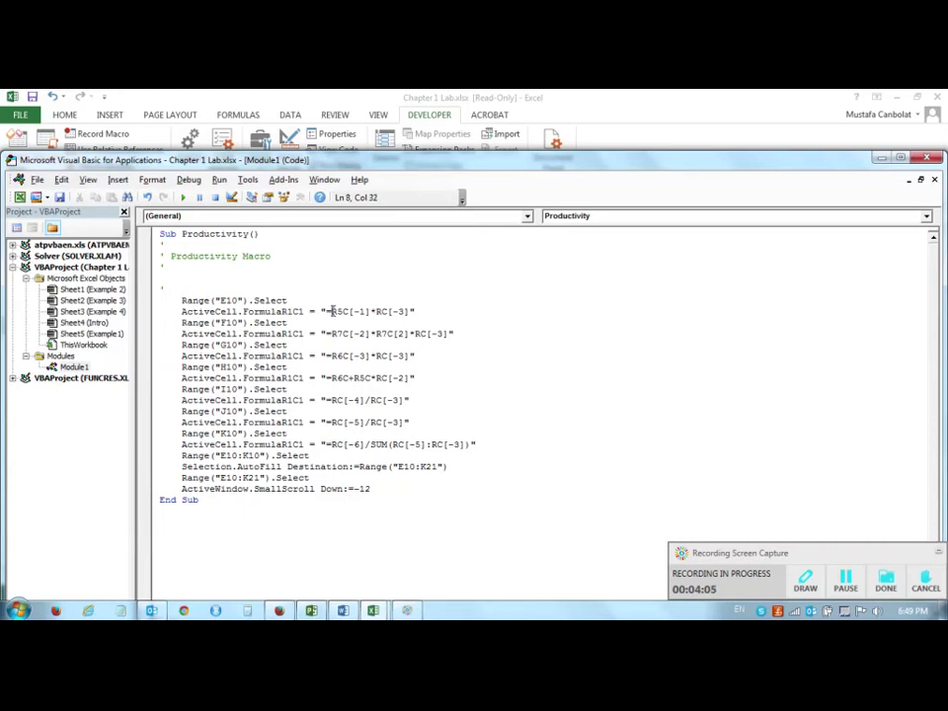
left_click_drag(333, 311, 413, 312)
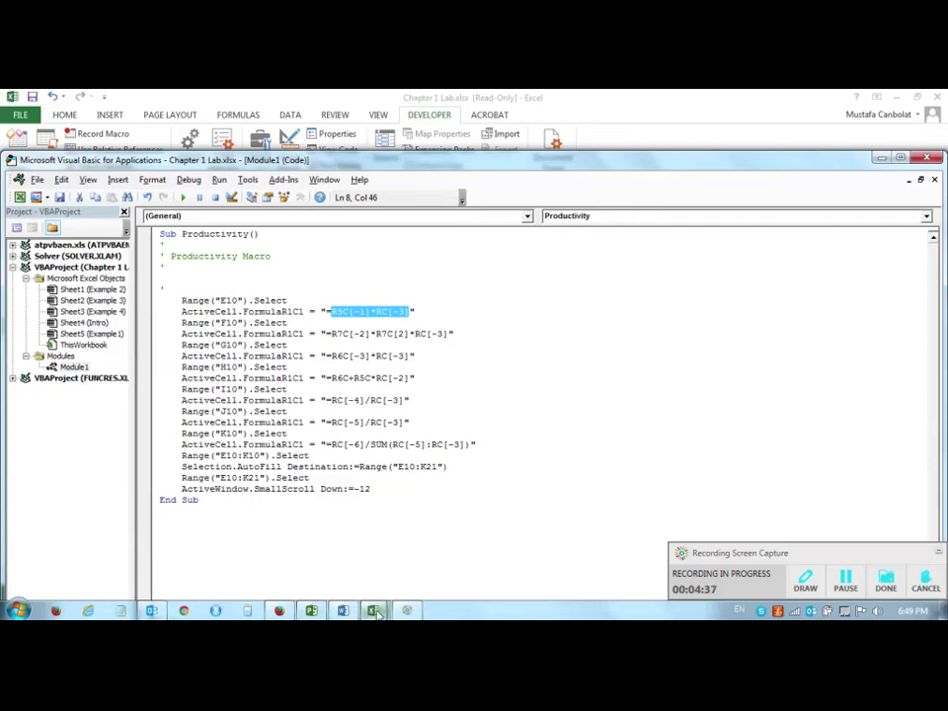
- Return to the Example 2 sheet and confirm E10's formula is =D$5*B10
mouse_move(376, 613)
left_click(296, 541)
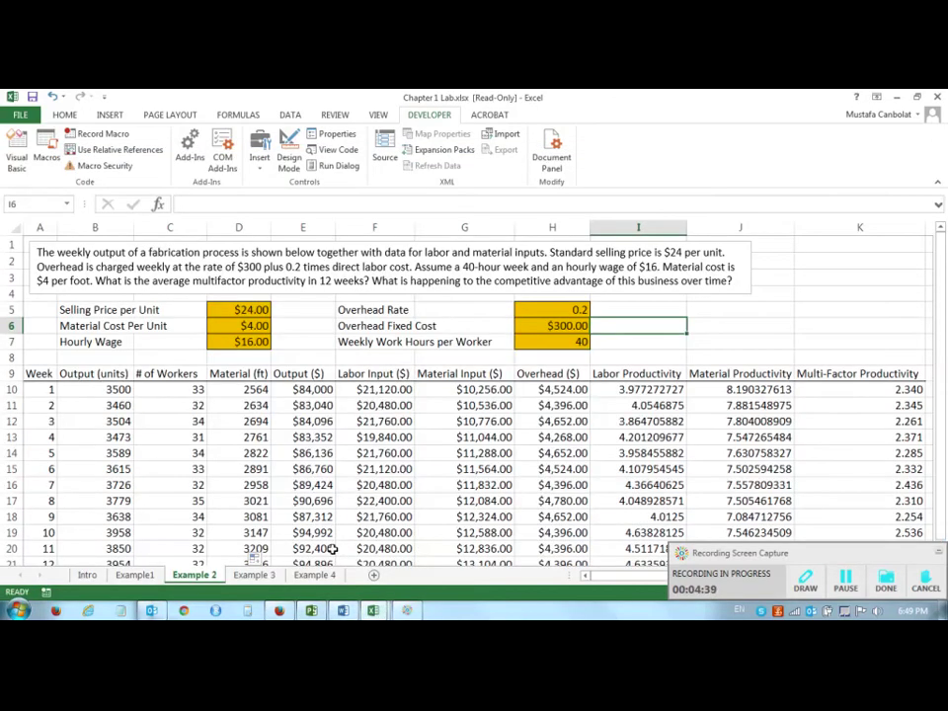
left_click(312, 390)
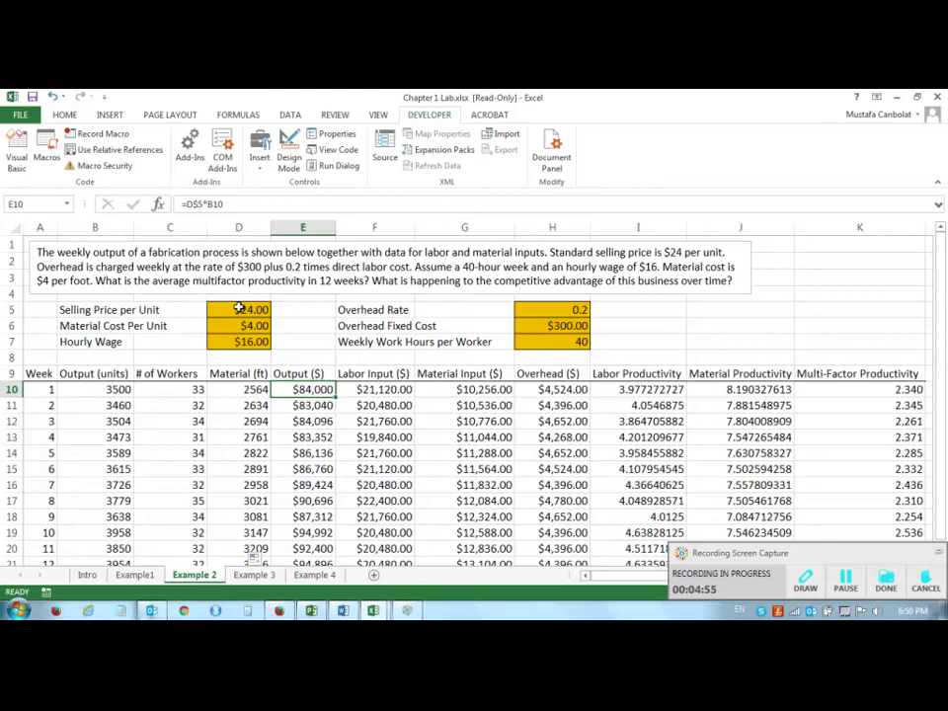
left_click_drag(110, 399, 309, 388)
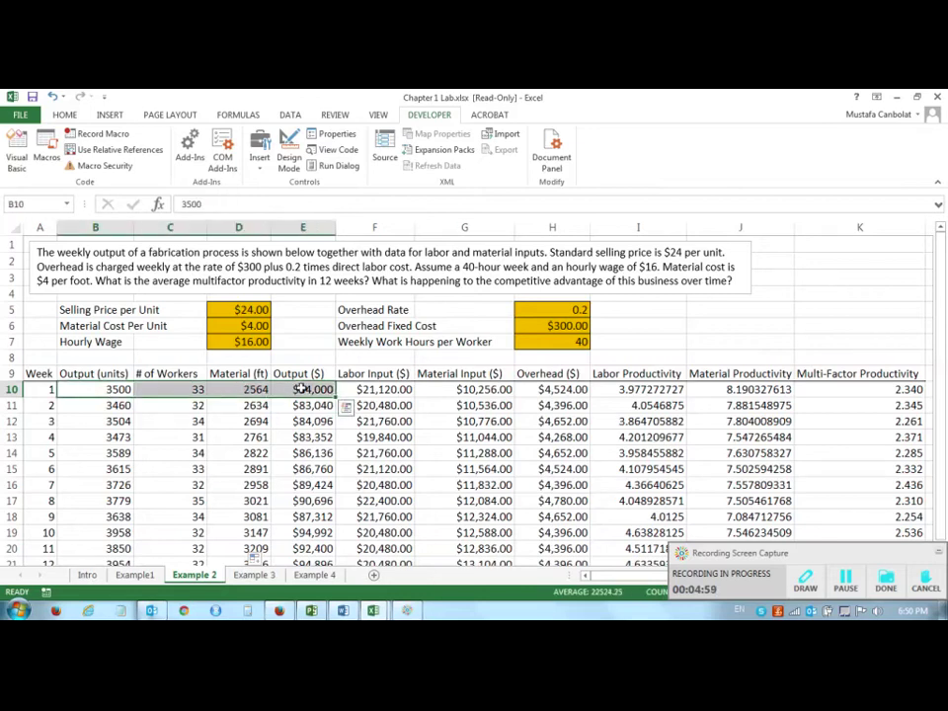
left_click(302, 389)
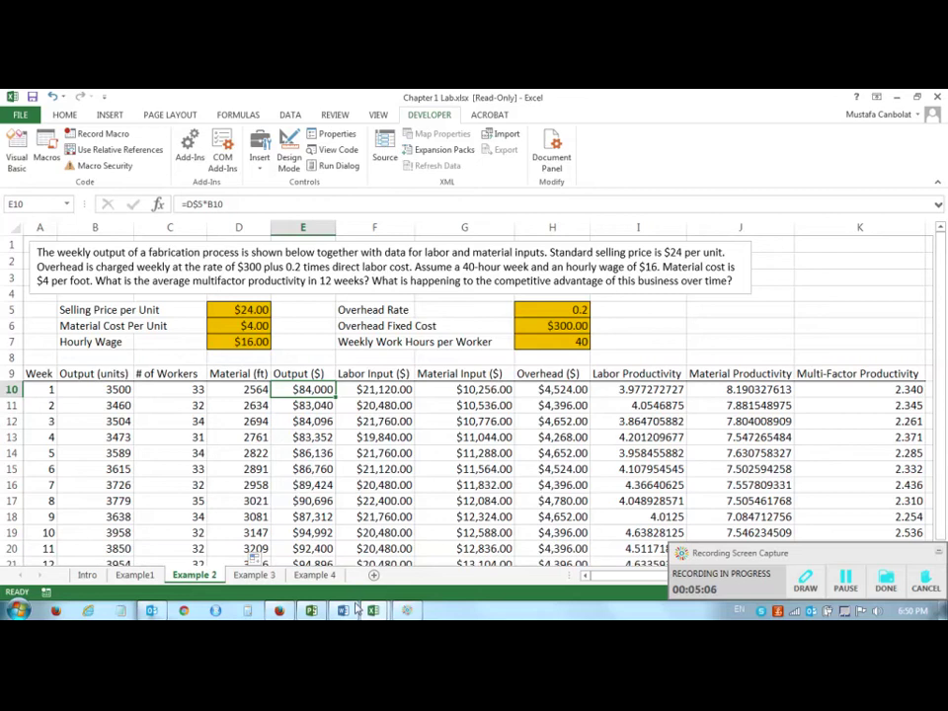
- Delete the trailing Range("E10:K21").Select and SmallScroll lines plus the blank line before End Sub
mouse_move(373, 613)
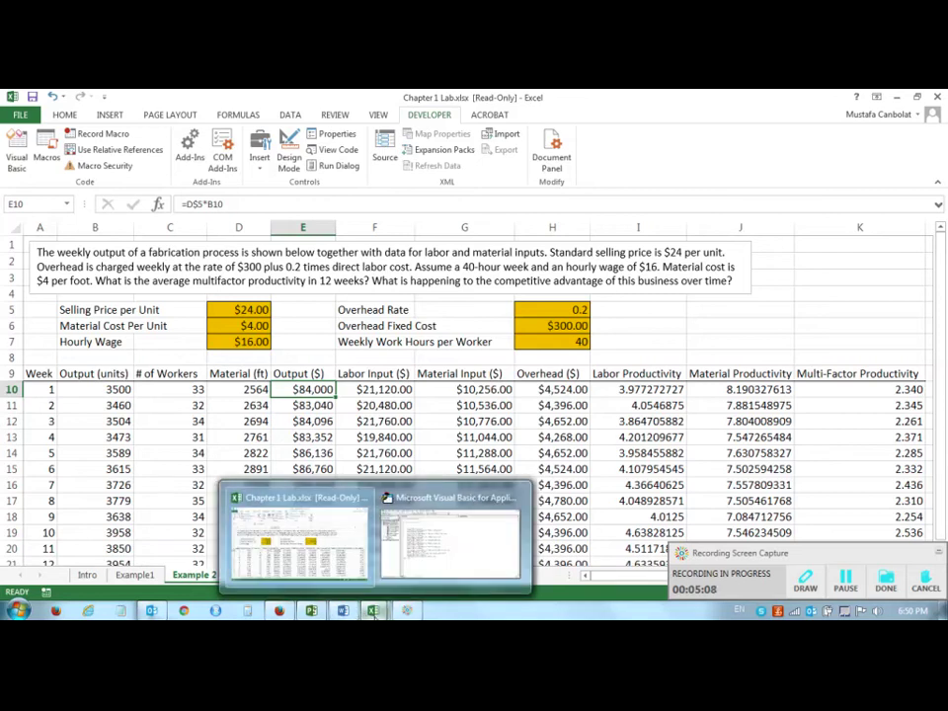
left_click(430, 546)
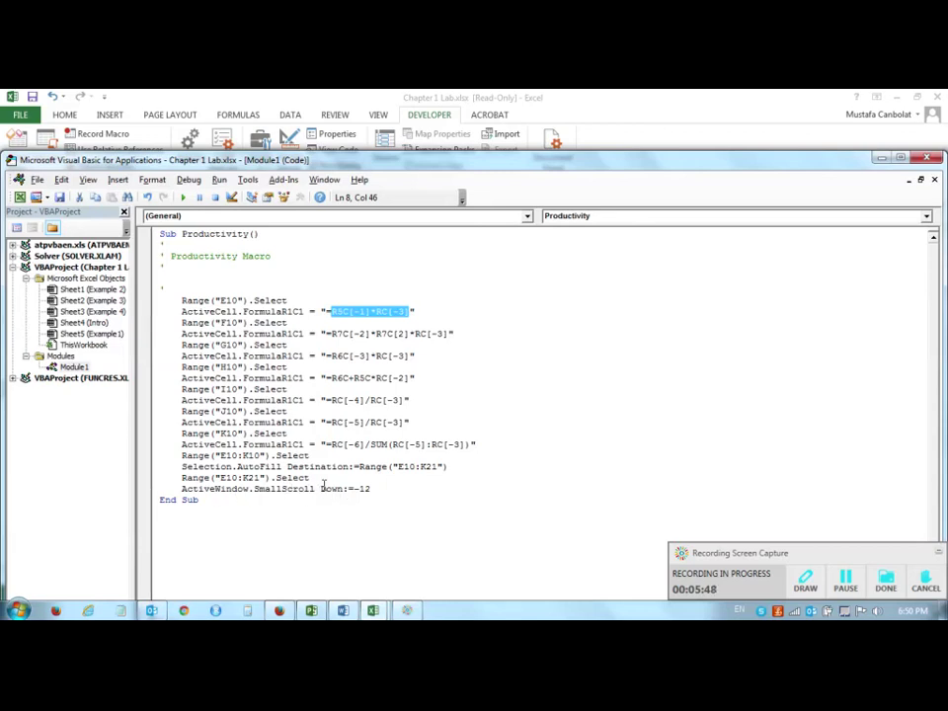
left_click_drag(373, 488, 173, 479)
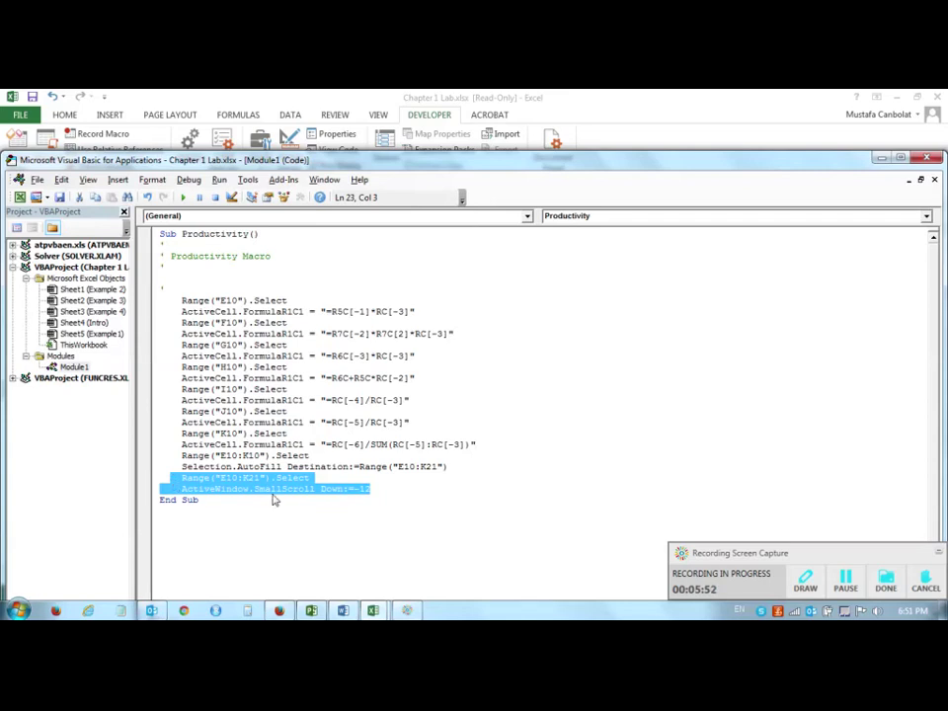
key("Delete")
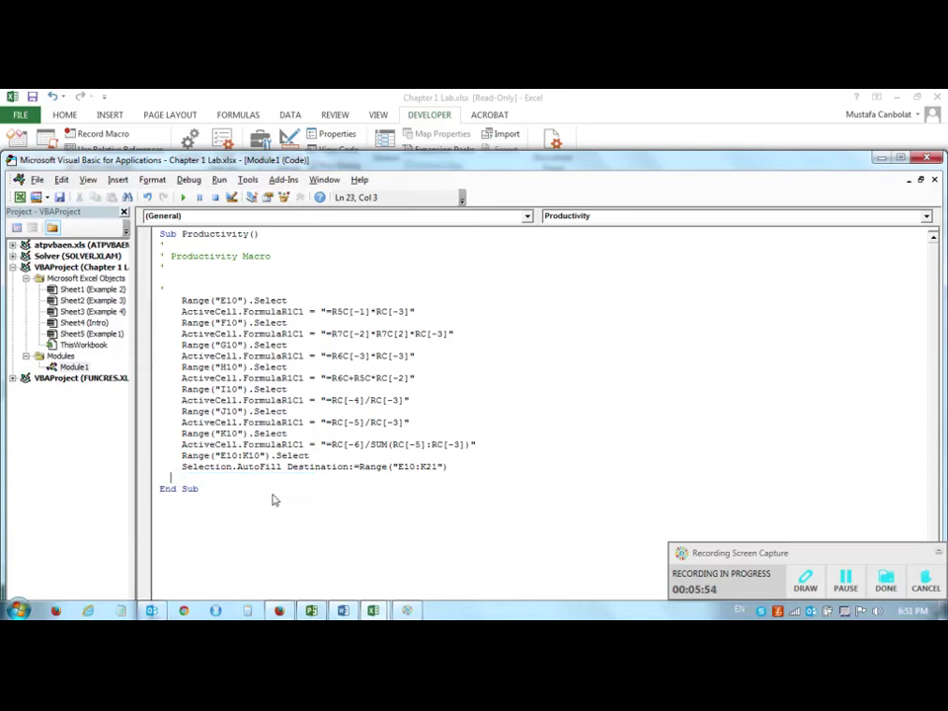
key("Delete")
left_click(273, 549)
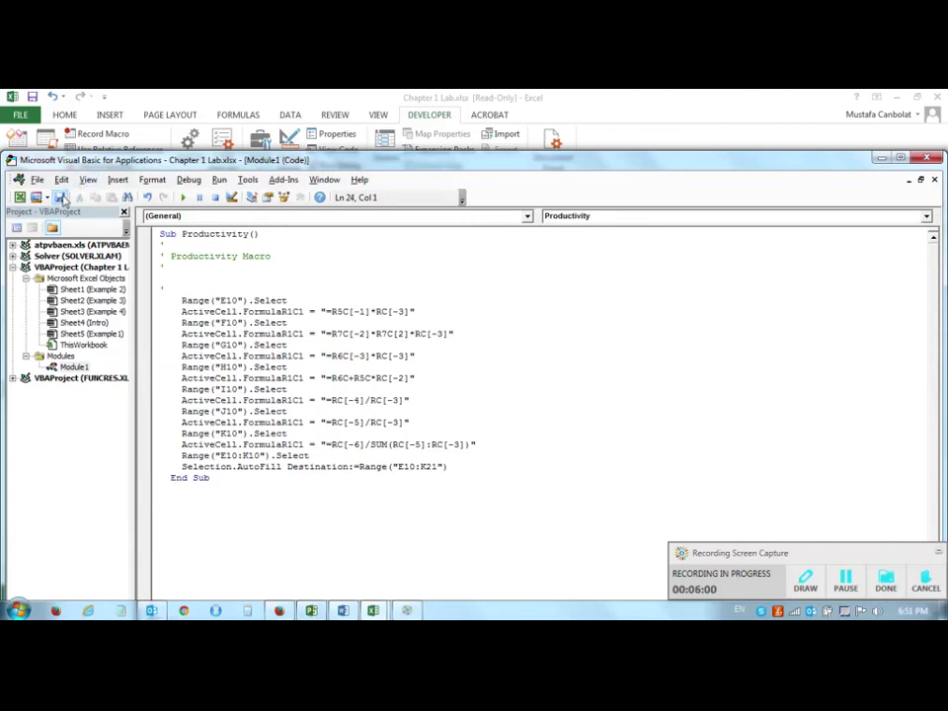
- Save to the Desktop as an Excel Macro-Enabled Workbook, past the read-only warning
left_click(61, 198)
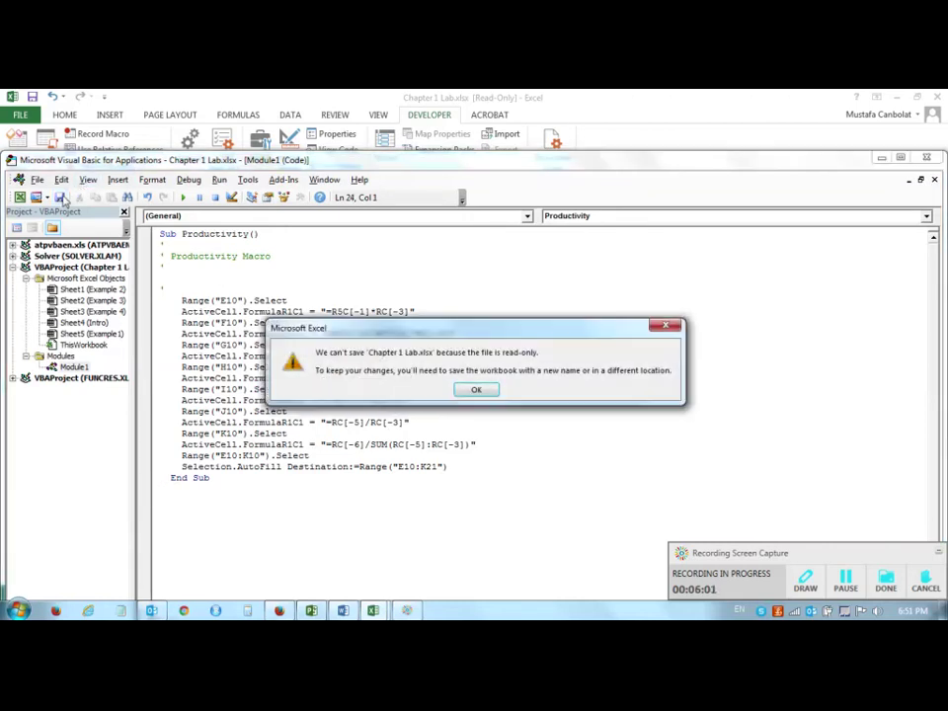
left_click(491, 393)
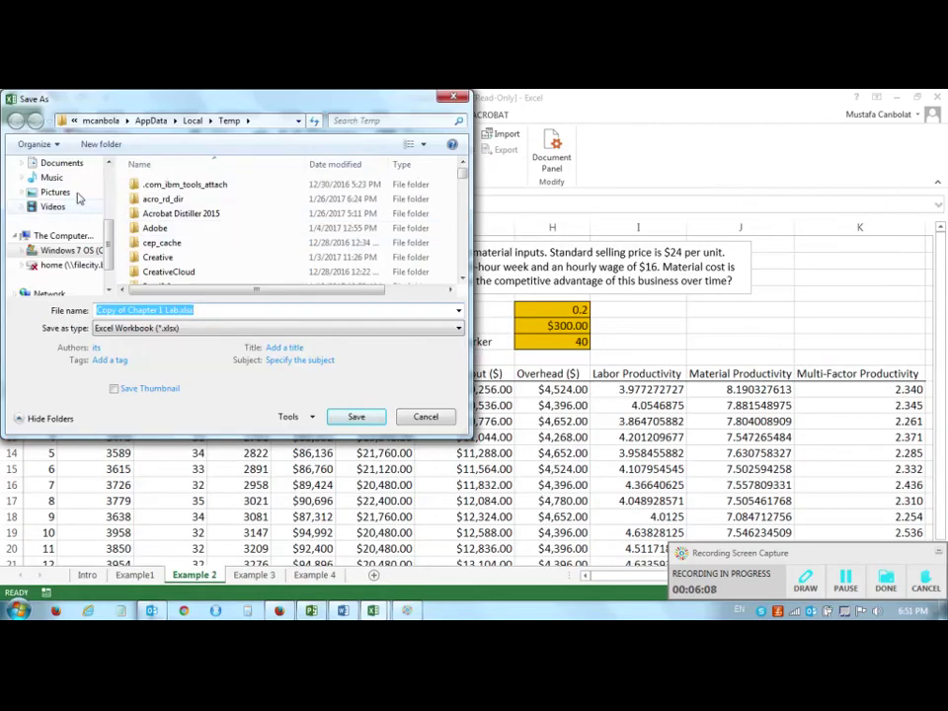
scroll(112, 219, "up", 3)
left_click(61, 213)
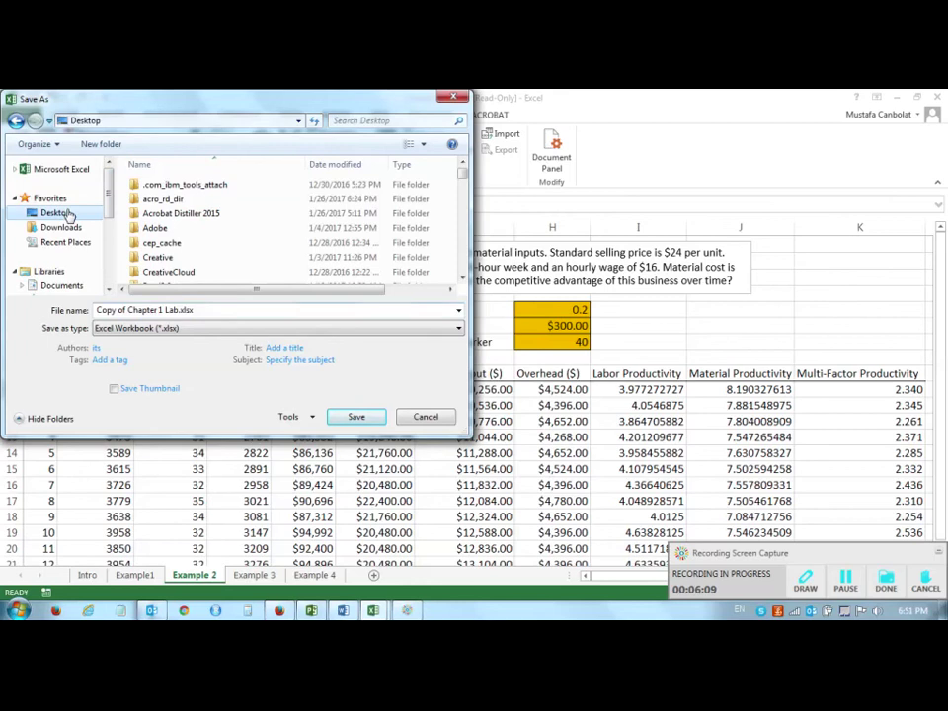
left_click(206, 333)
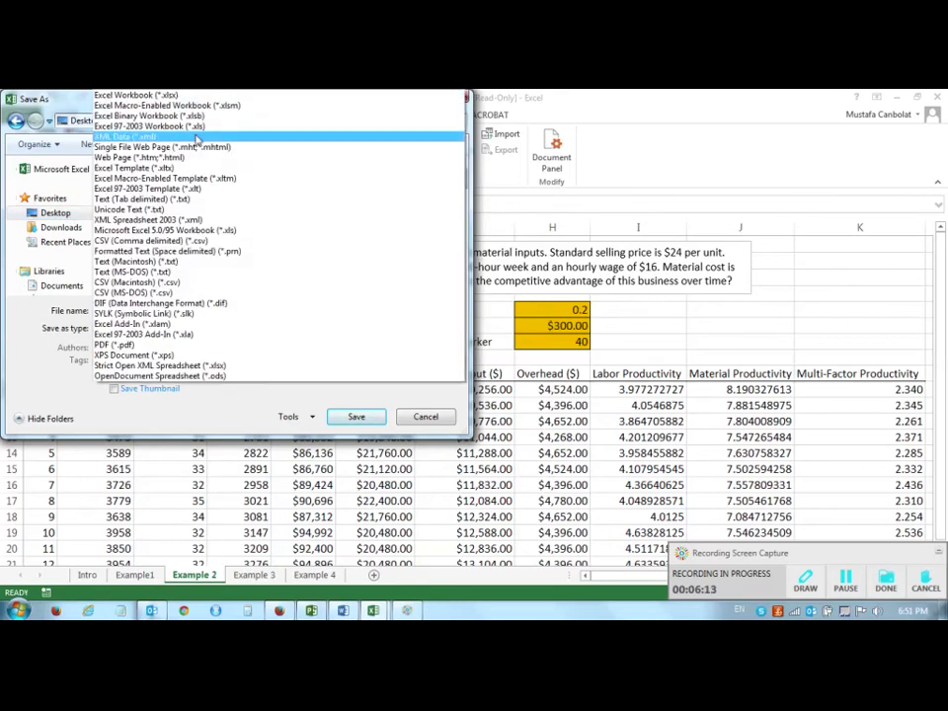
left_click(197, 110)
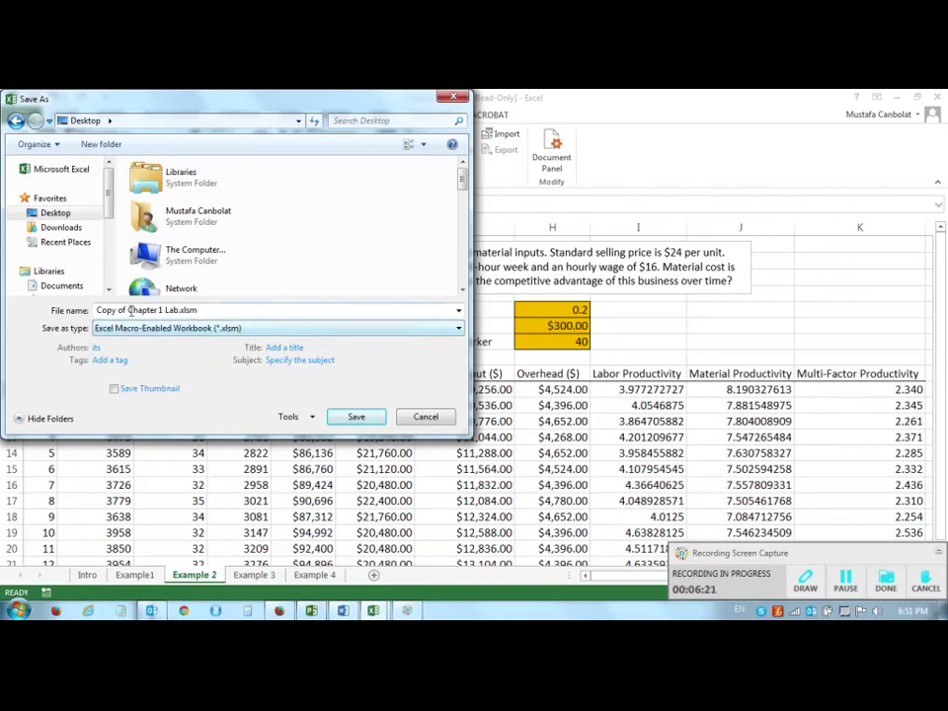
- Name the file Chapter 1 Lab with Macro.xlsm, save it, and close the VBA editor
triple_click(100, 312)
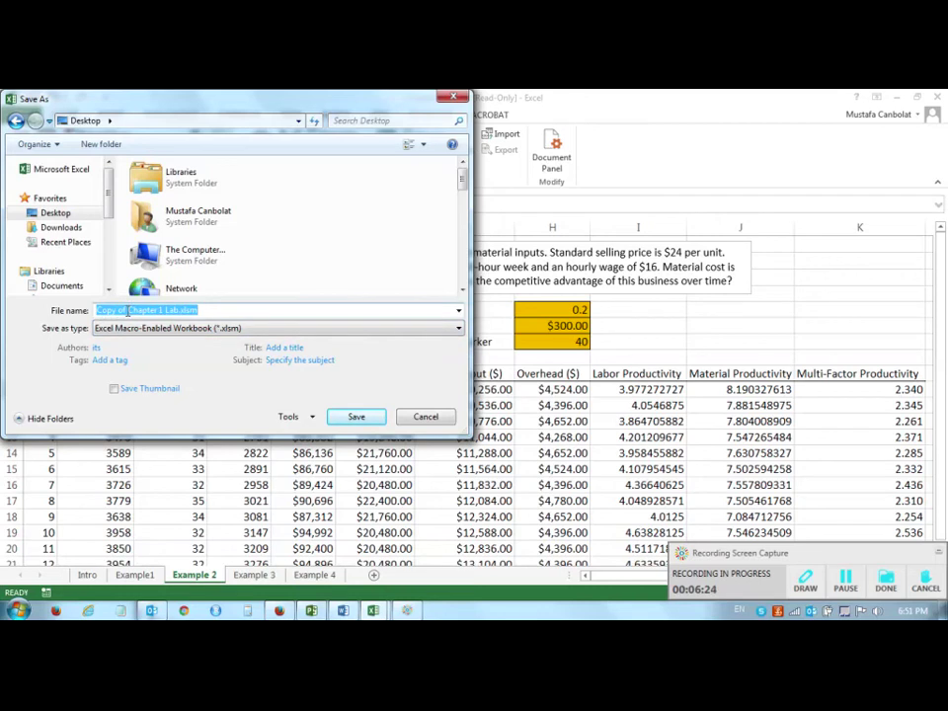
left_click_drag(129, 313, 87, 319)
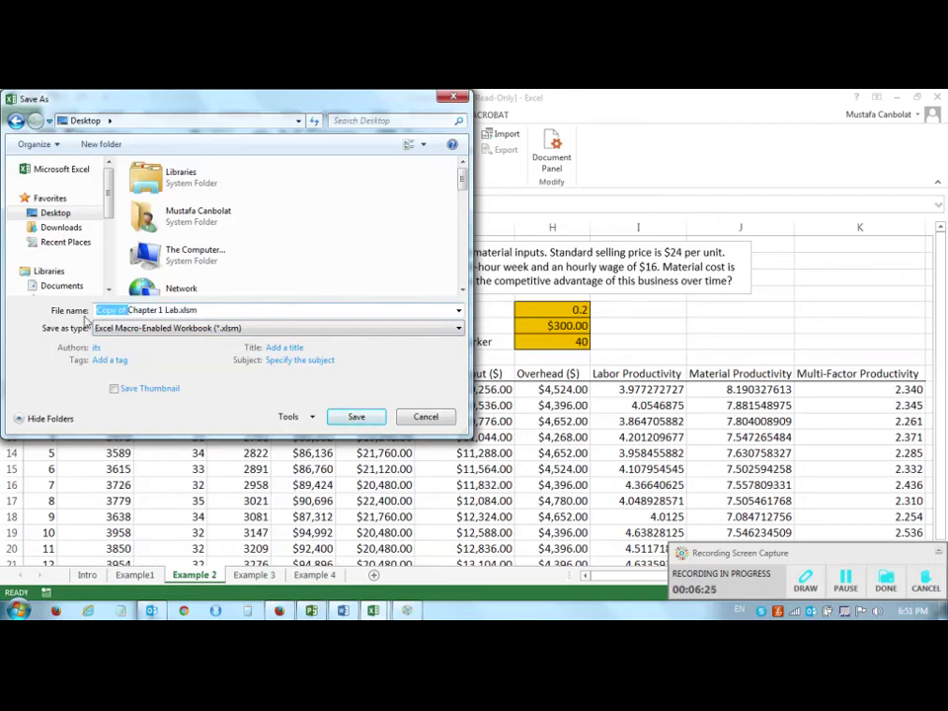
key("Delete")
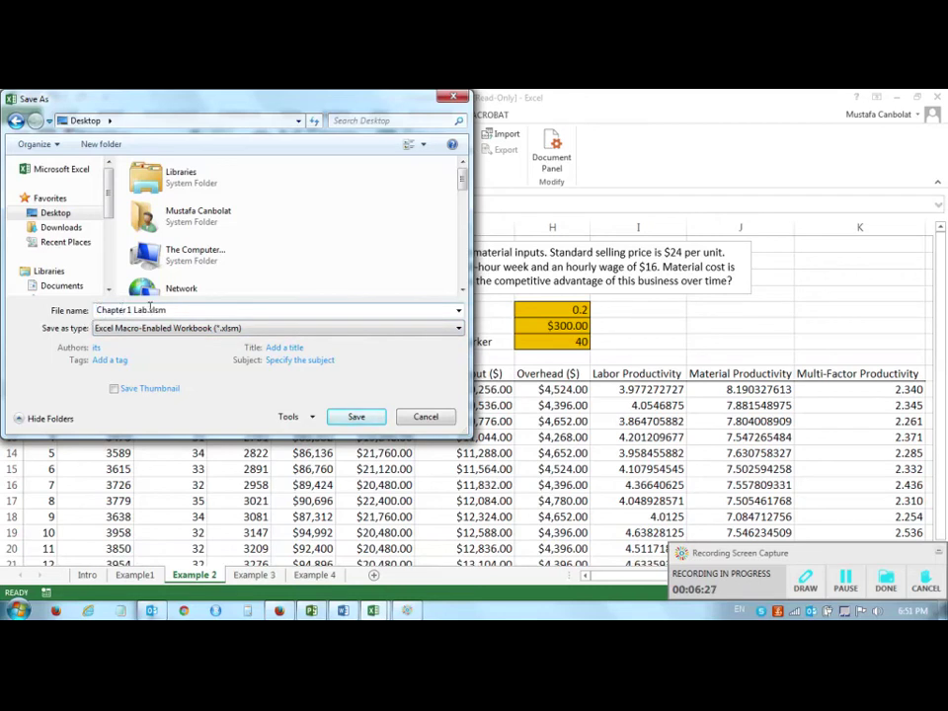
left_click(148, 310)
type("with Macro")
left_click(356, 417)
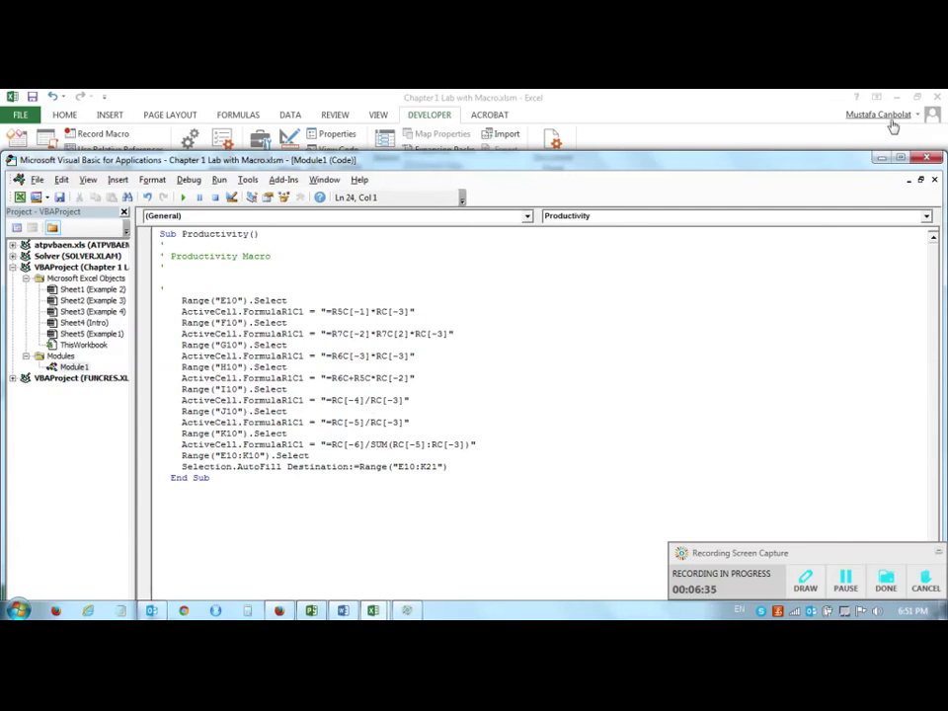
left_click(929, 160)
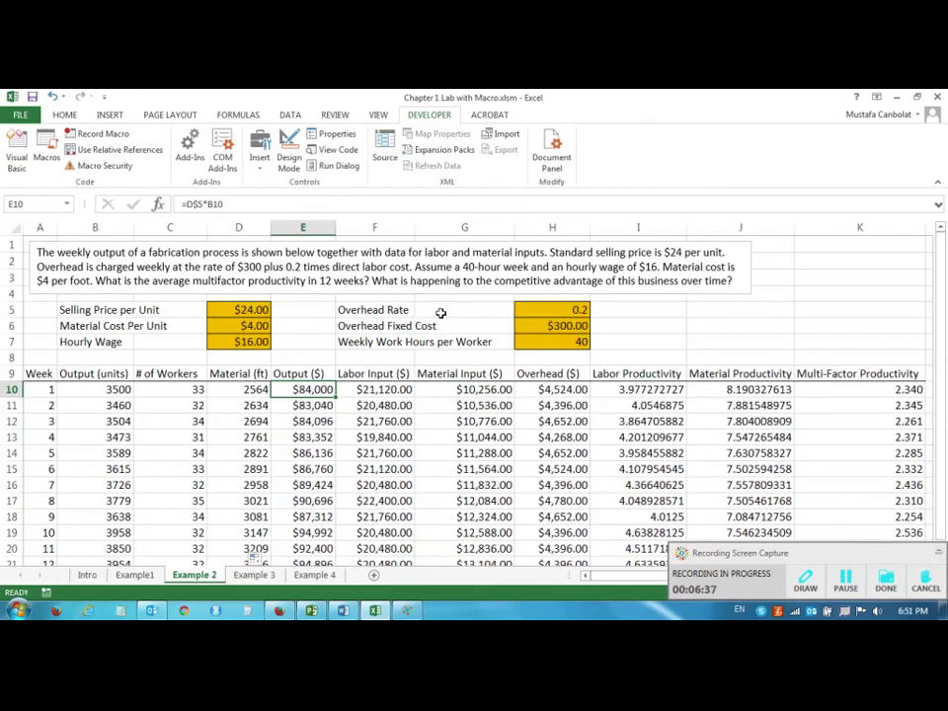
- Clear the calculated results in E10:K21 on Example 2
left_click(704, 319)
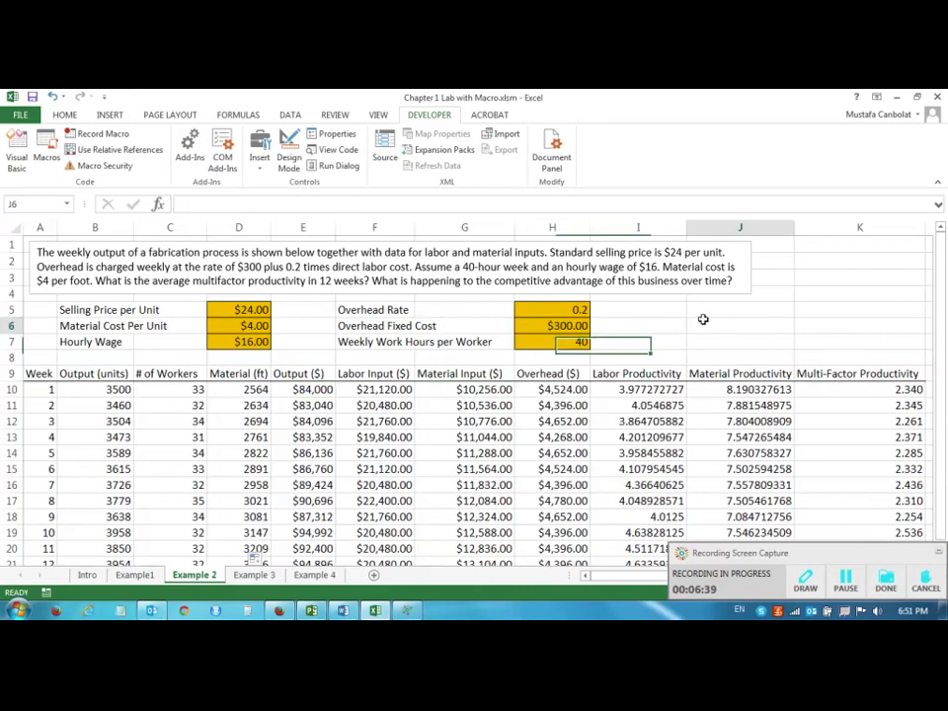
scroll(698, 322, "down", 1)
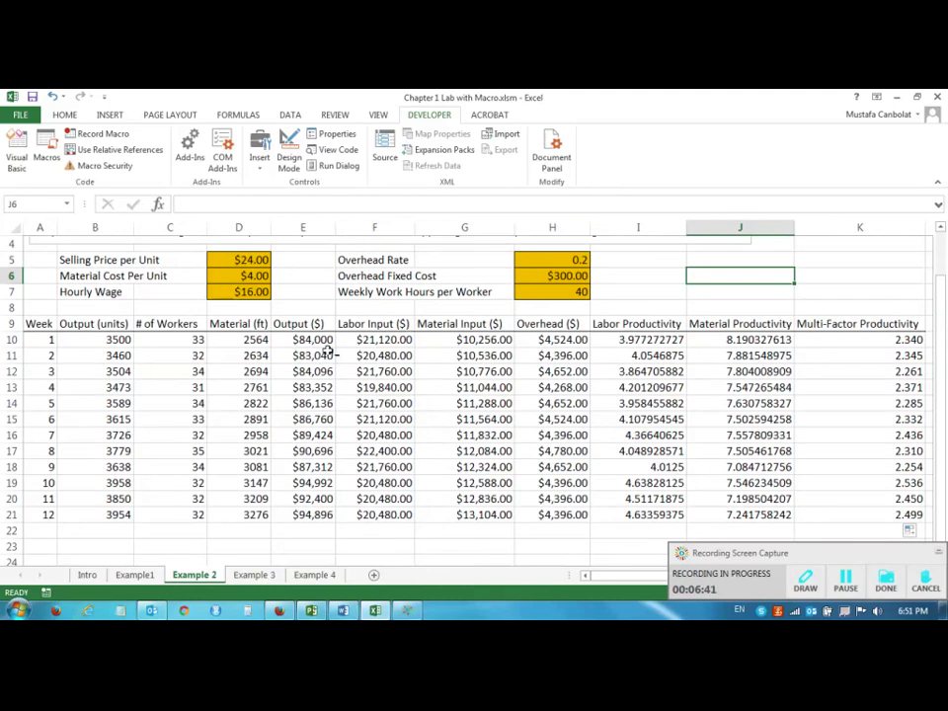
left_click_drag(306, 340, 848, 520)
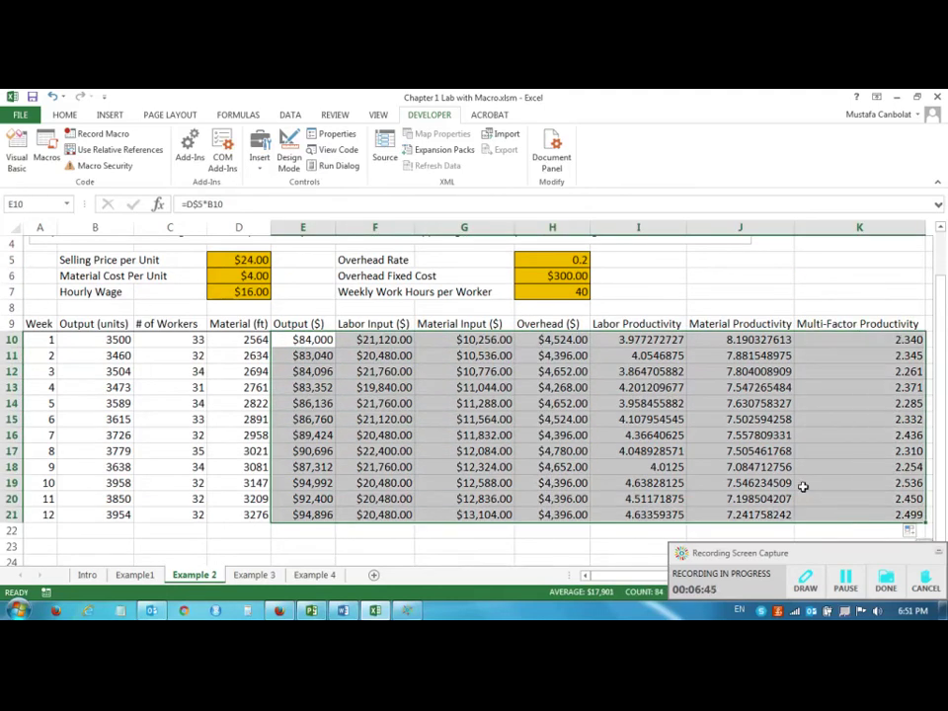
key("Delete")
scroll(692, 415, "up", 1)
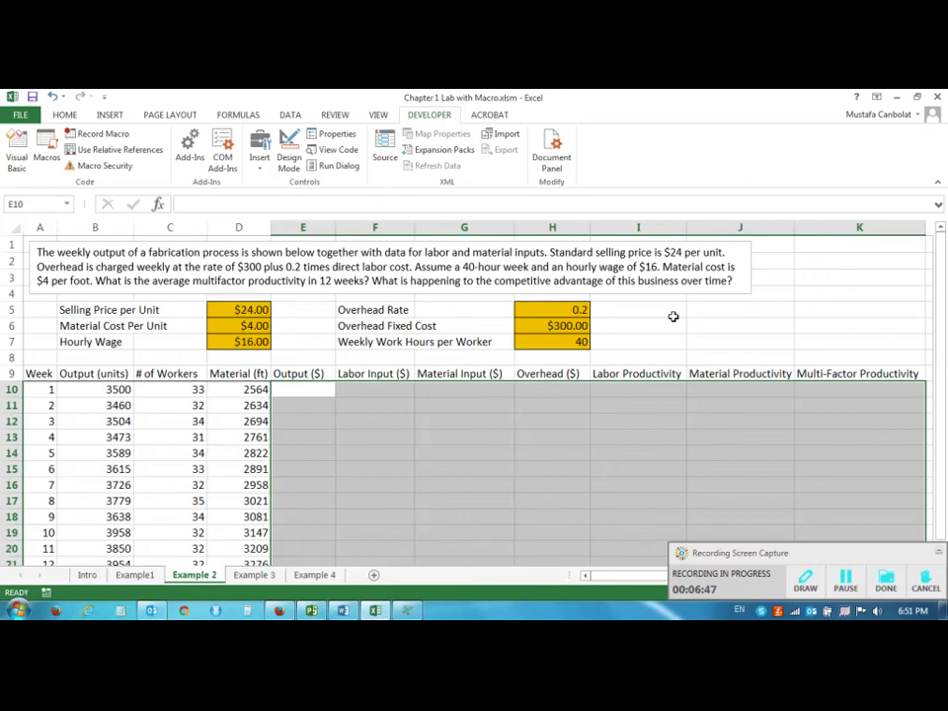
left_click(672, 314)
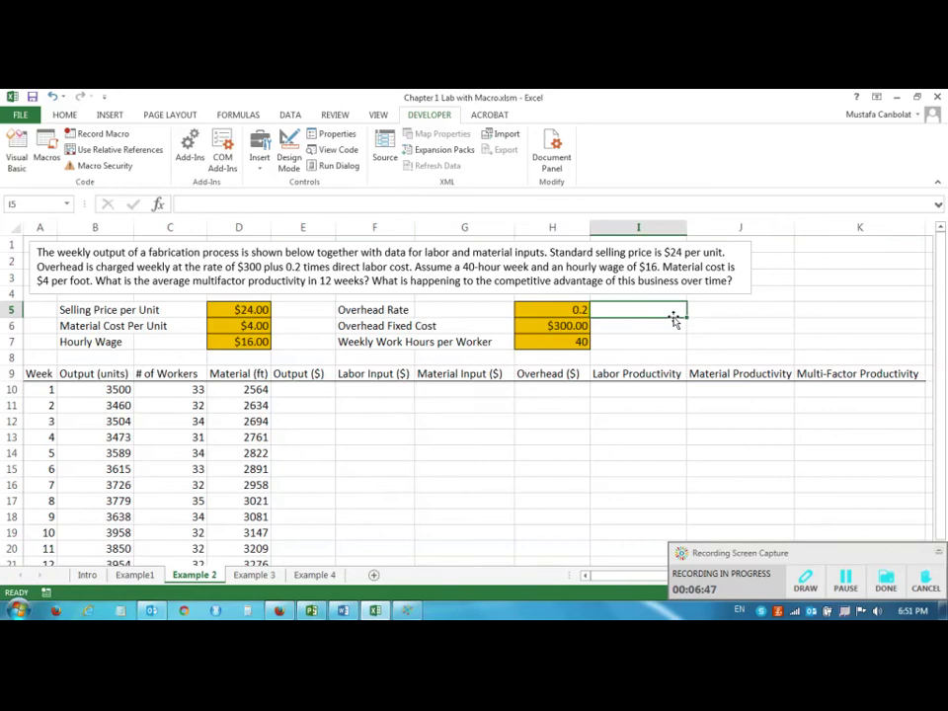
- Add a form button over I5:K7 that runs the Productivity macro
left_click(260, 150)
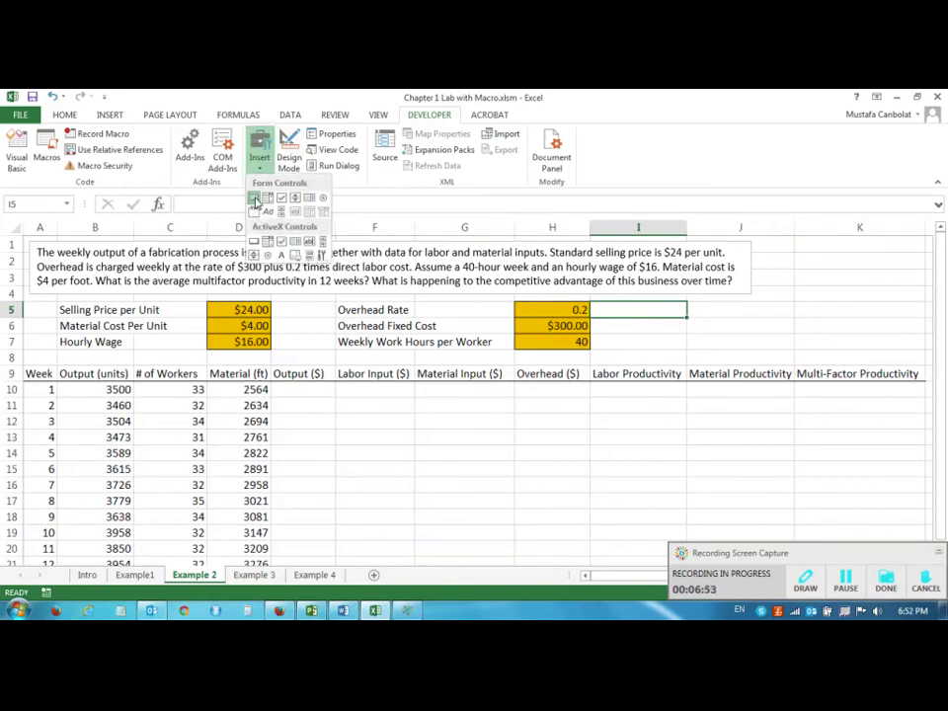
left_click(255, 199)
left_click_drag(717, 301, 836, 345)
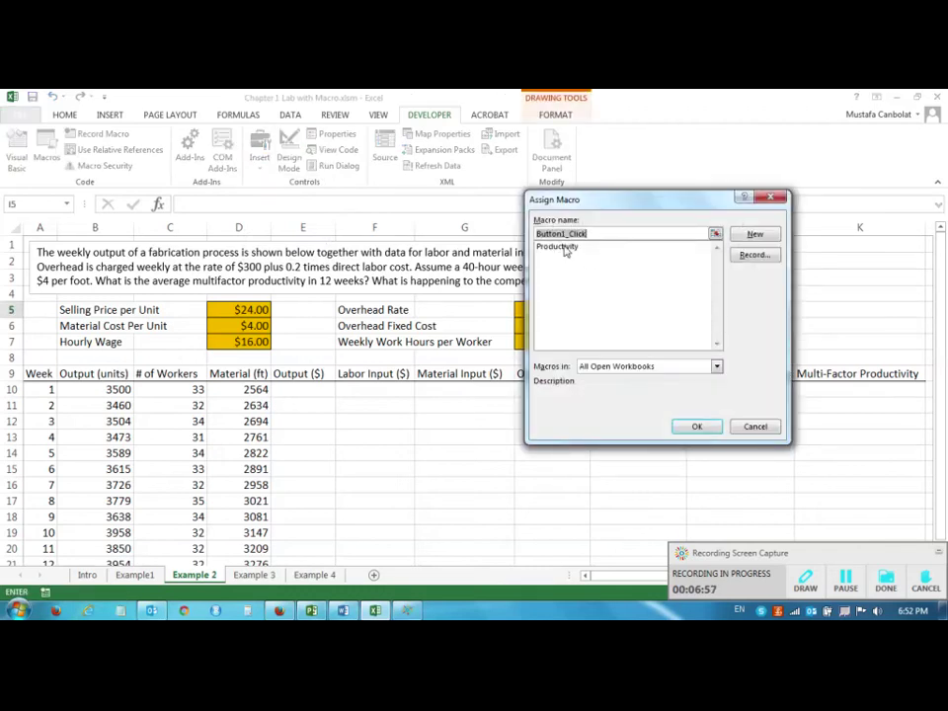
left_click(566, 248)
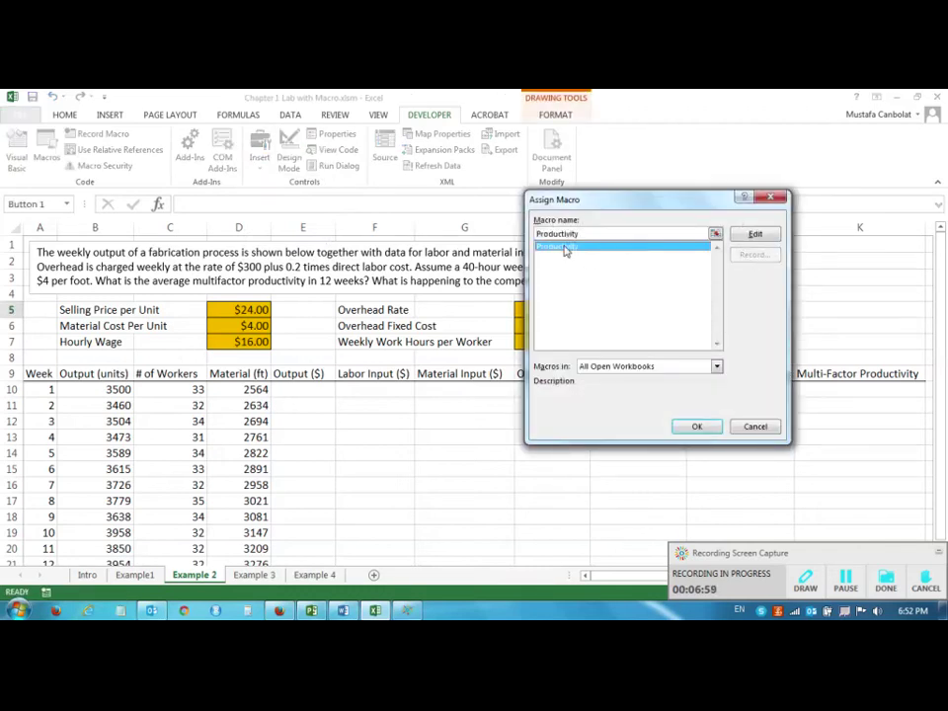
left_click(697, 426)
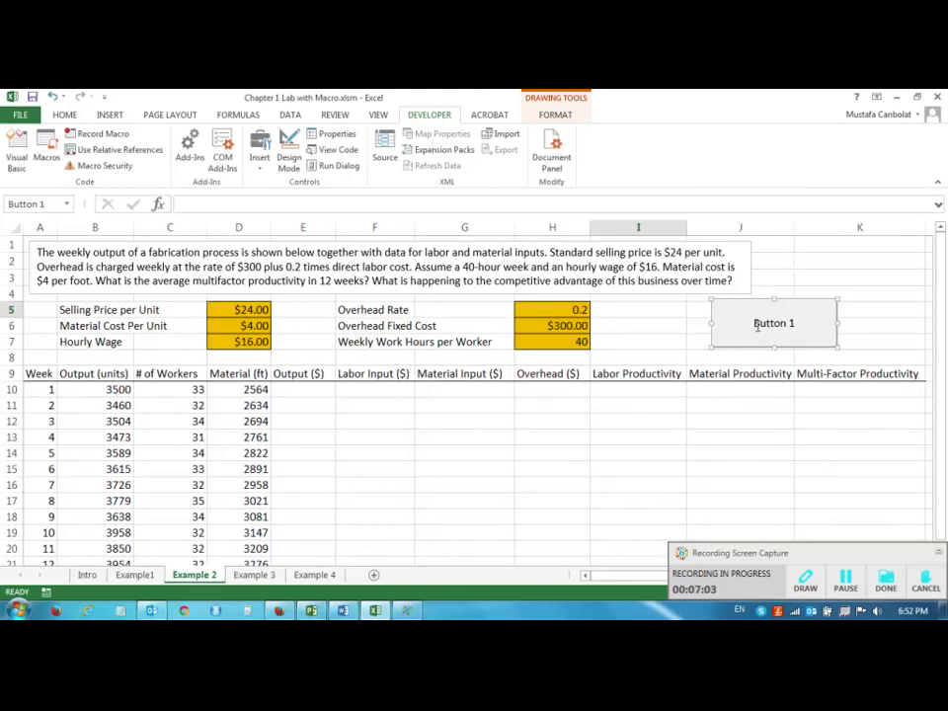
- Change the button's caption from Button 1 to 'Calculate'
left_click(754, 324)
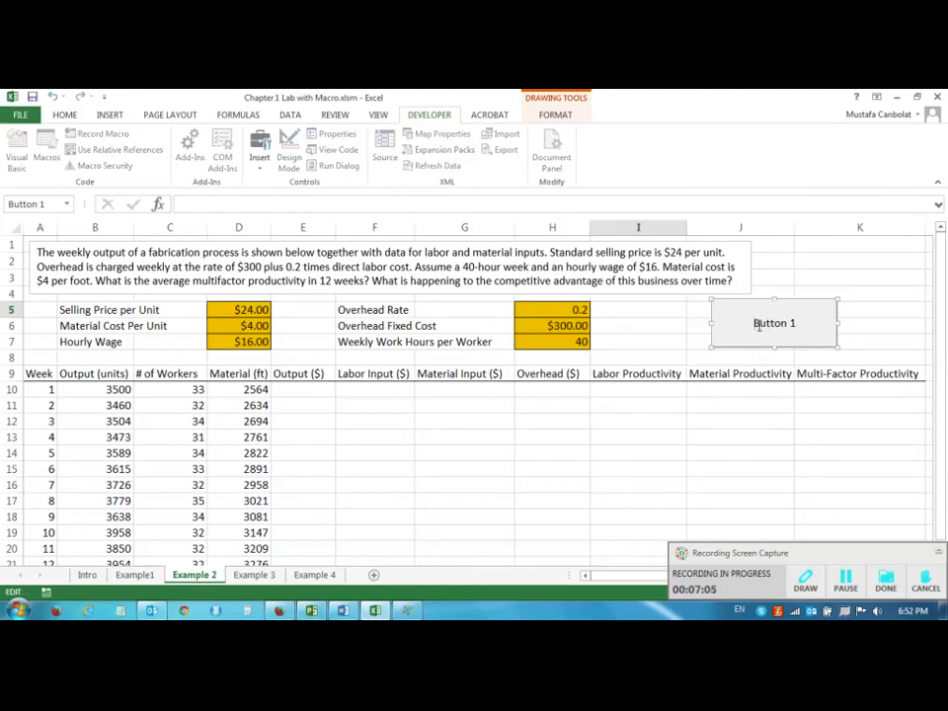
key("shift+Right")
key("shift+Right")
key("shift+Right")
key("shift+Right")
key("shift+Right")
key("shift+Right")
key("shift+Right")
key("Delete")
type("Calculate")
left_click(805, 282)
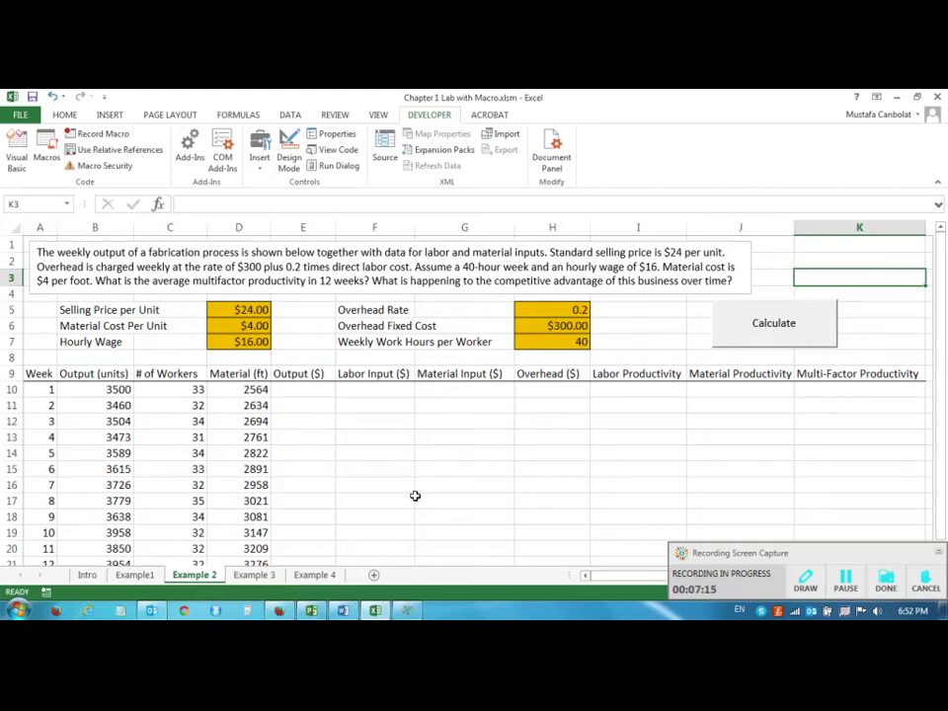
- Run the Calculate button to refill Example 2's results table
left_click(787, 326)
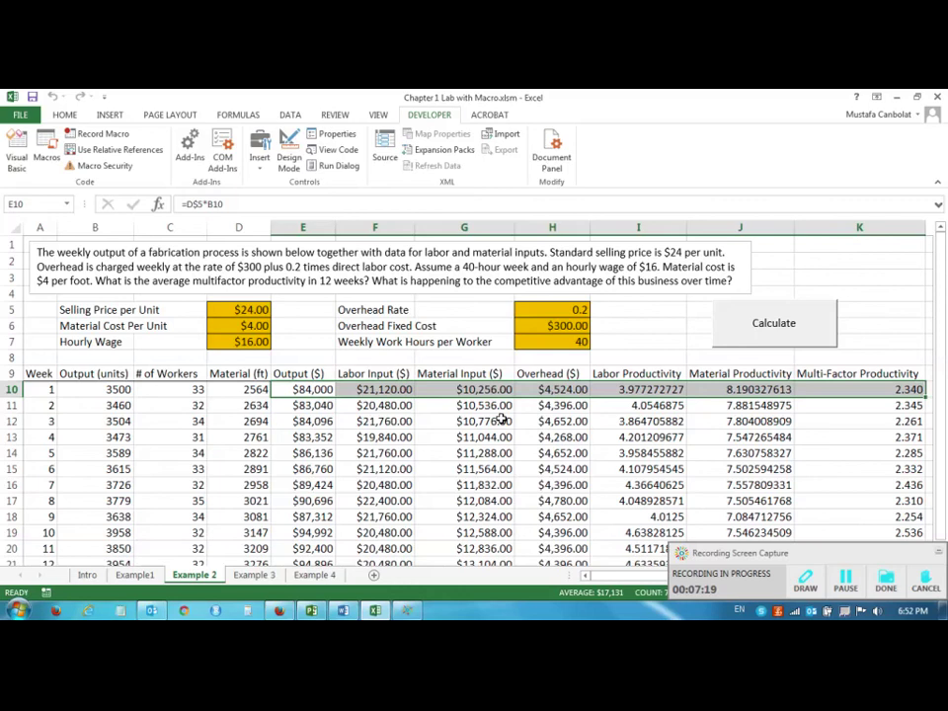
scroll(502, 419, "down", 3)
scroll(501, 419, "up", 3)
- On Example 4, enter price $1.00, material cost $6.00 and wage $12.00 in D5:D7
left_click(316, 574)
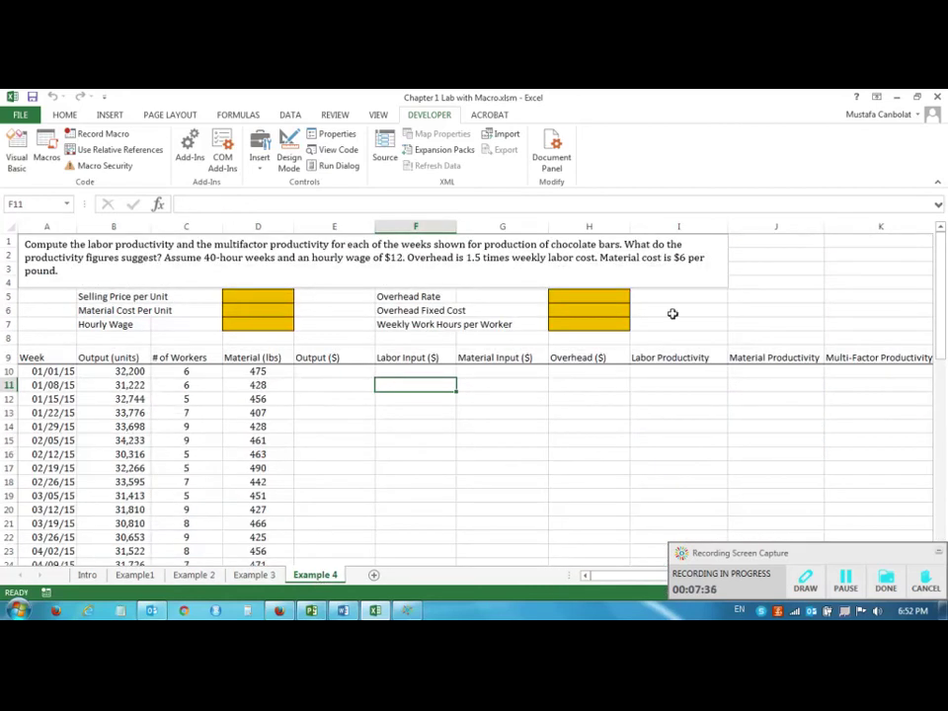
left_click(335, 309)
left_click(267, 294)
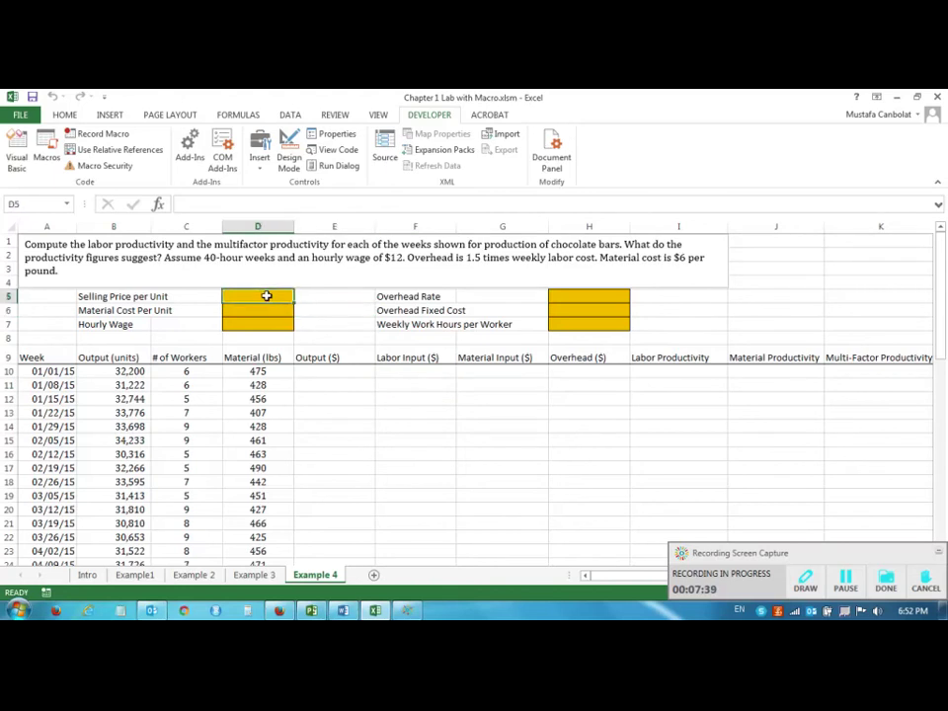
type("1")
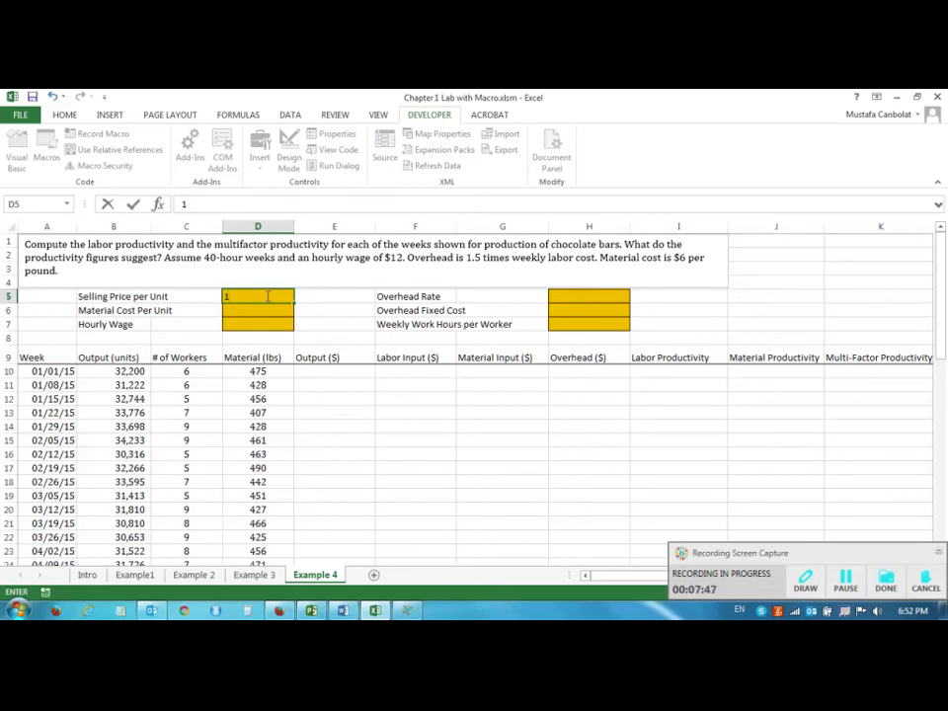
key("Return")
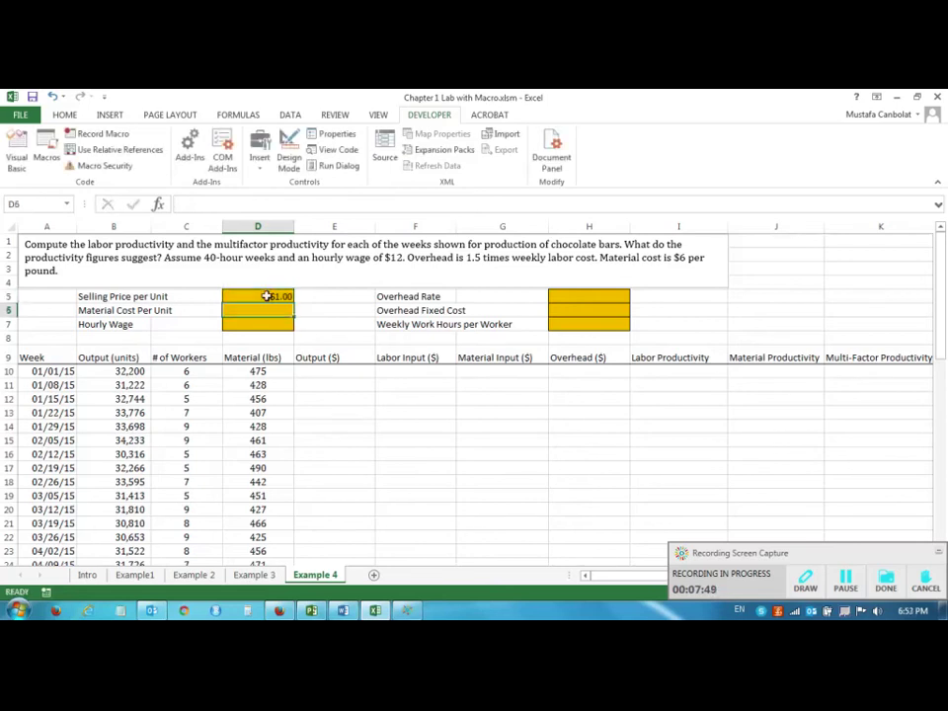
type("6")
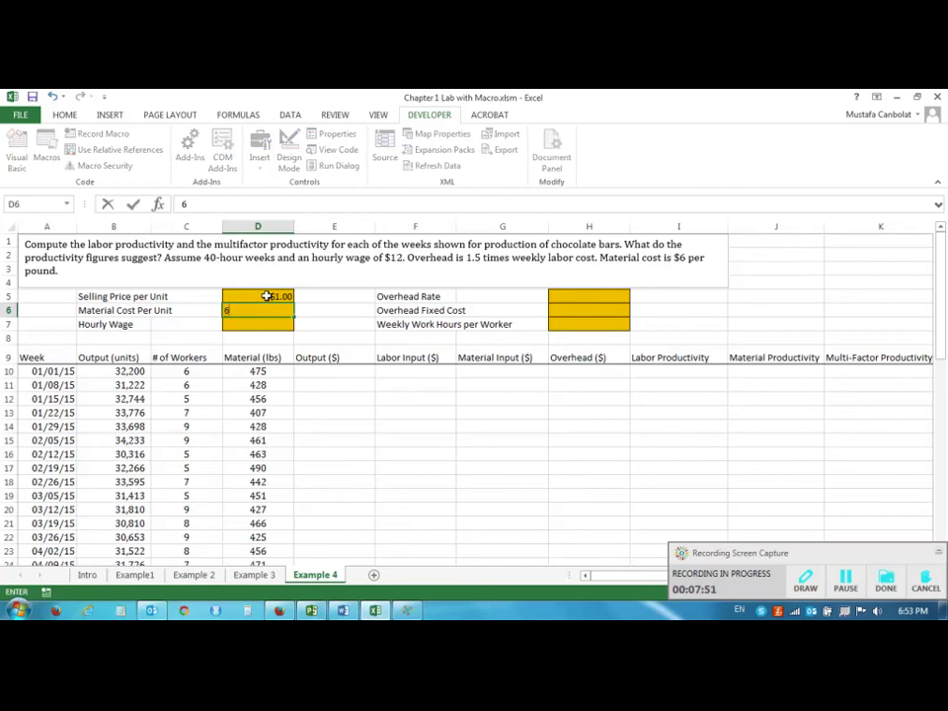
key("Return")
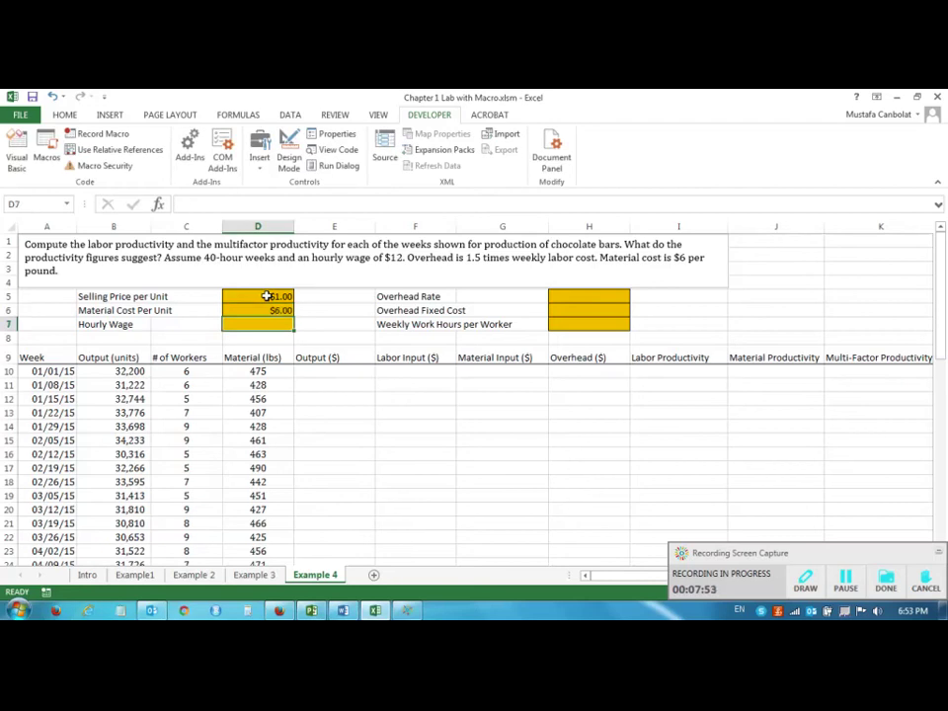
type("12")
key("Return")
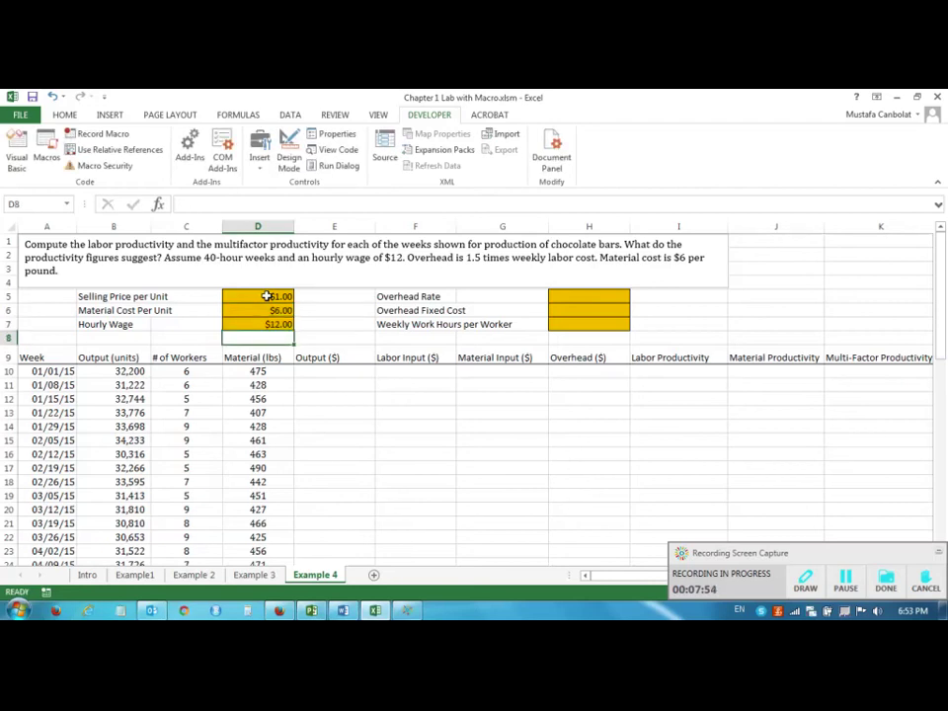
- Enter overhead rate 1.5, fixed cost $0.00 and 40 weekly hours in H5:H7
left_click(594, 297)
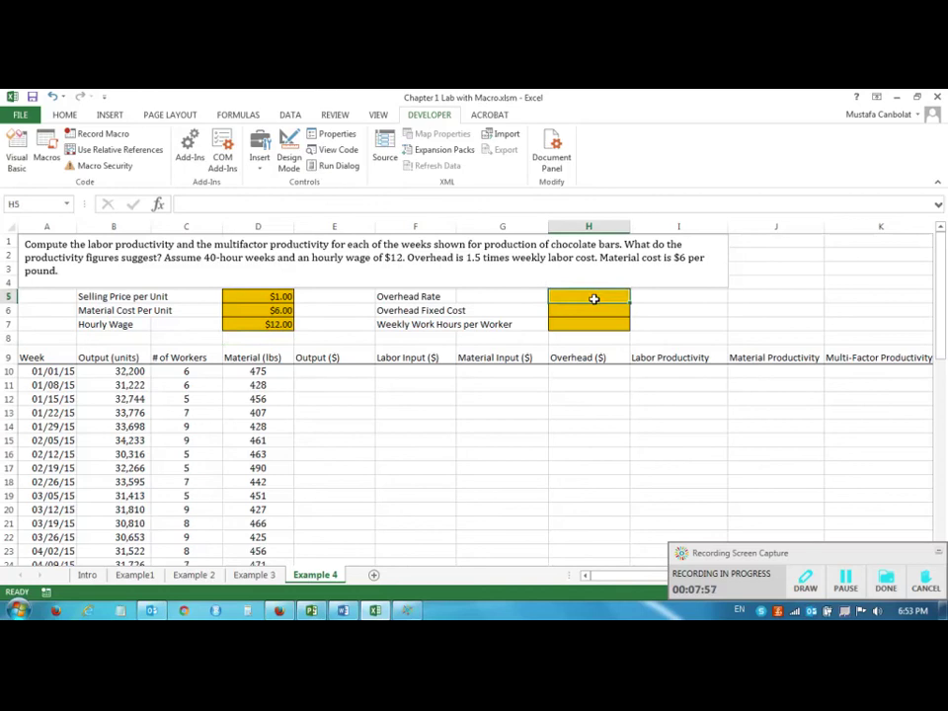
type("1.5")
key("Return")
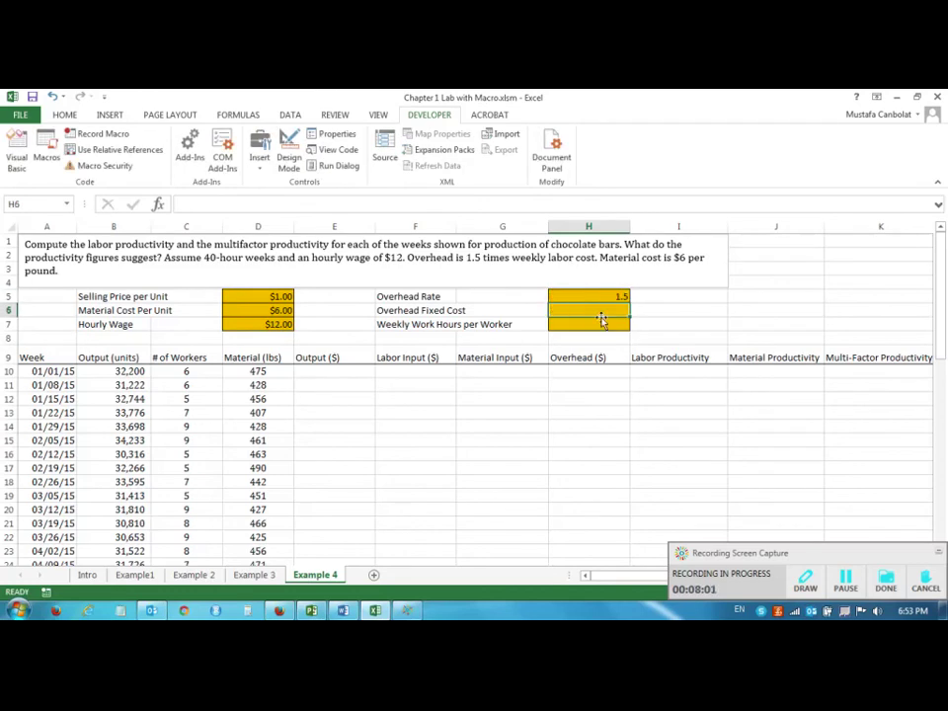
type("0")
key("Return")
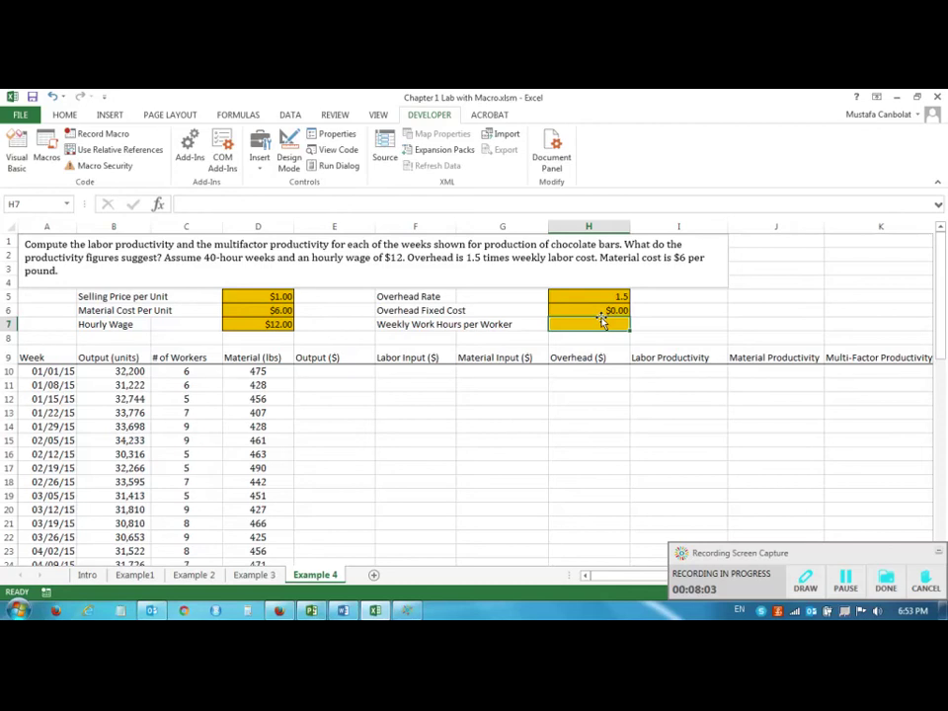
type("40")
key("Return")
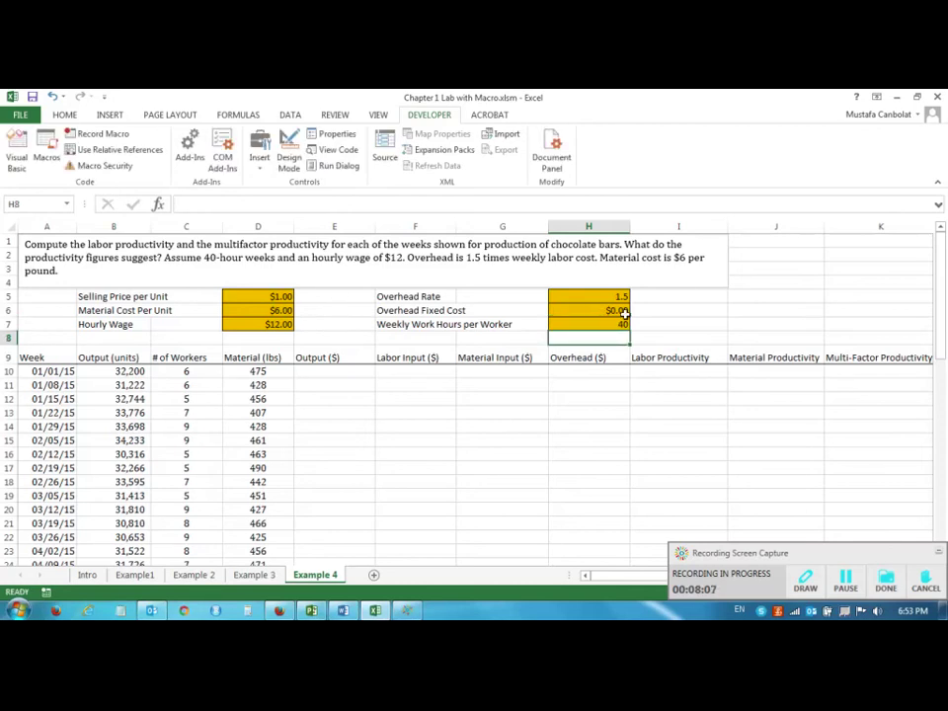
left_click(692, 306)
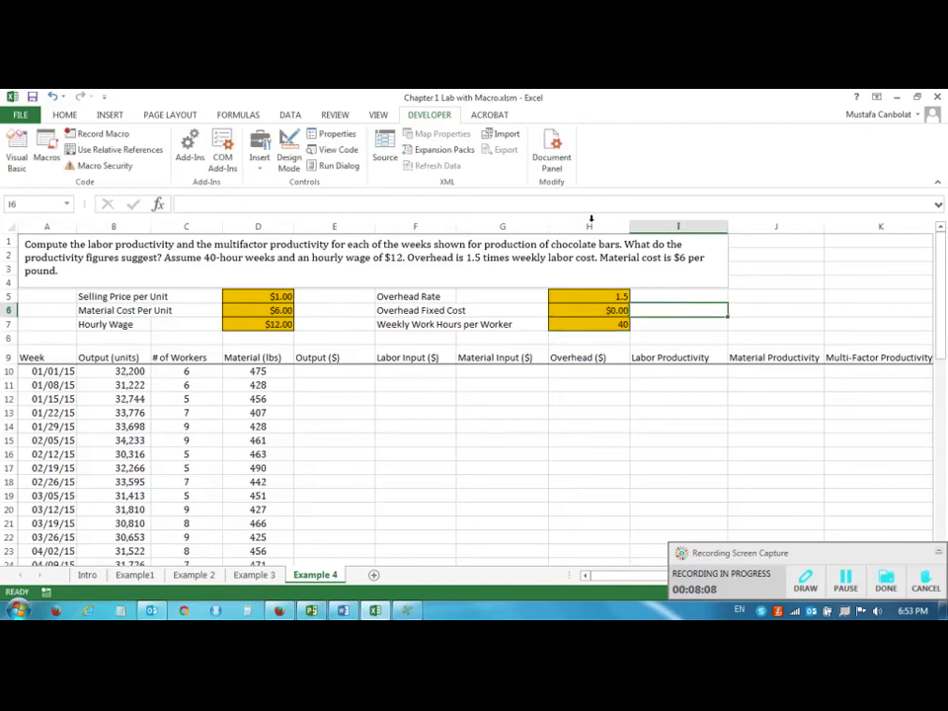
left_click(260, 158)
left_click(254, 197)
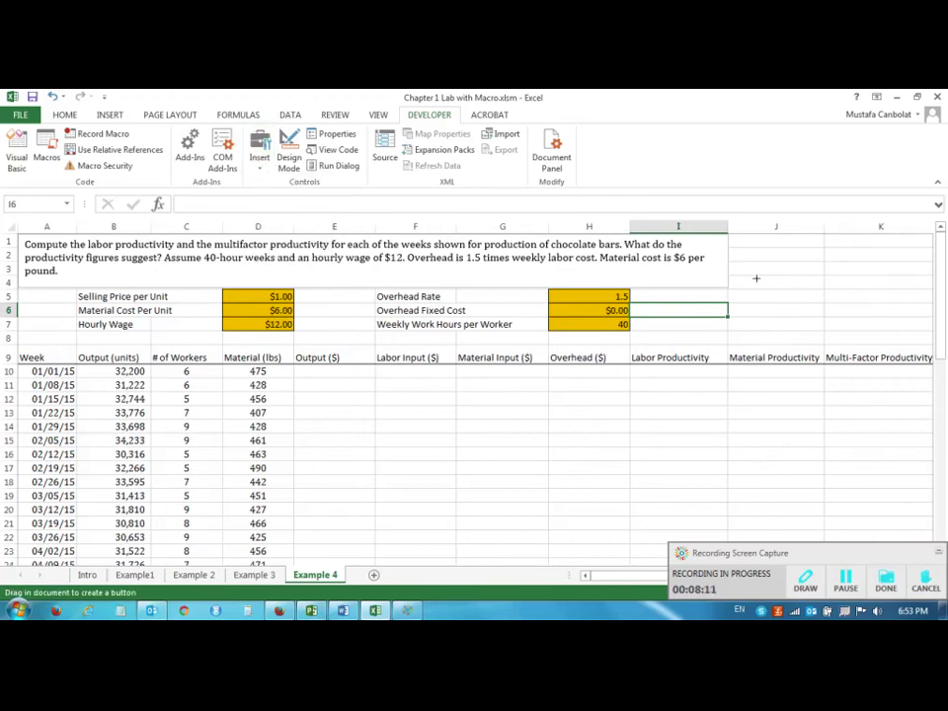
left_click_drag(756, 279, 840, 324)
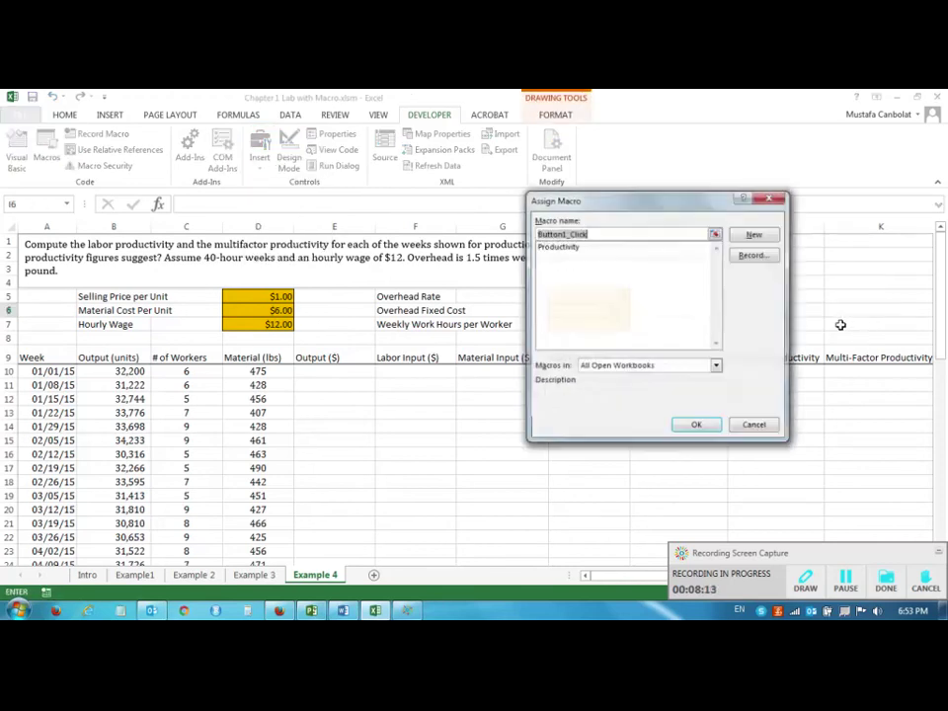
left_click(561, 246)
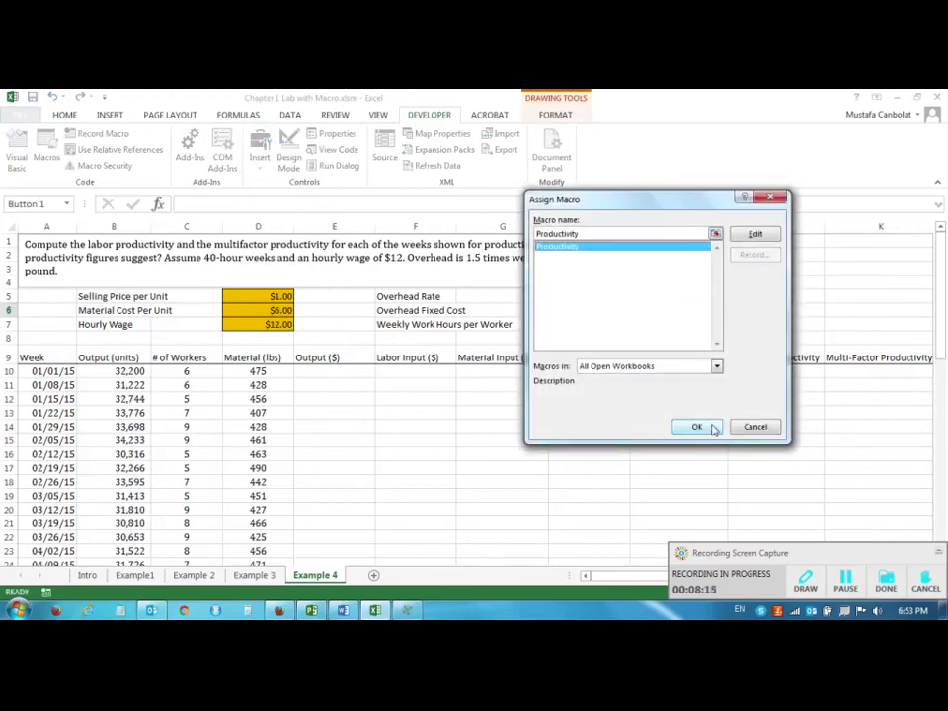
left_click(714, 428)
left_click(793, 301)
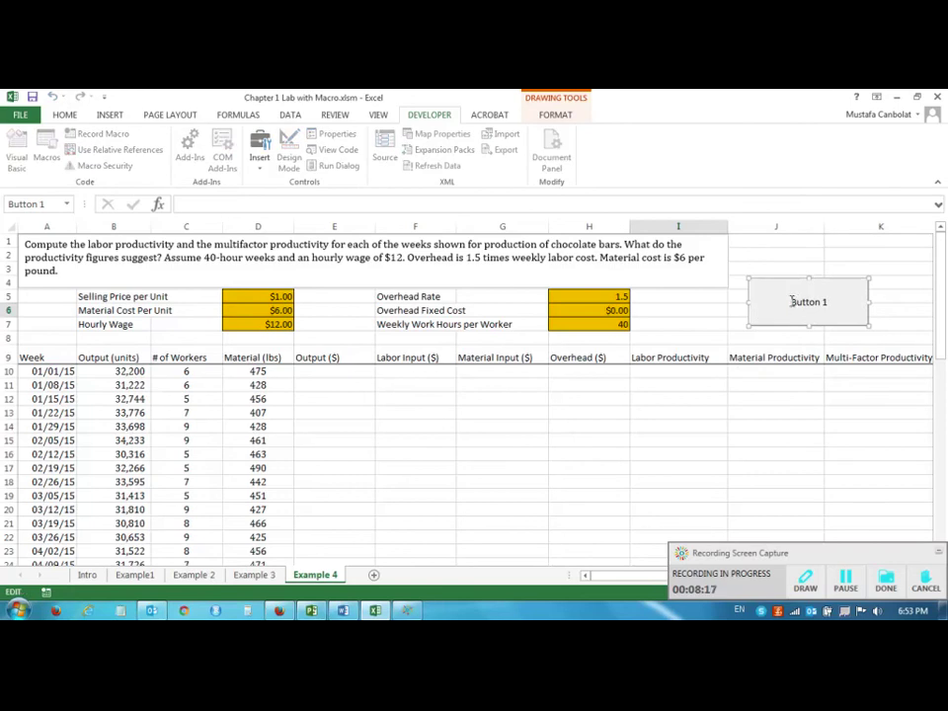
left_click_drag(791, 301, 834, 299)
type("Calculate")
left_click(835, 256)
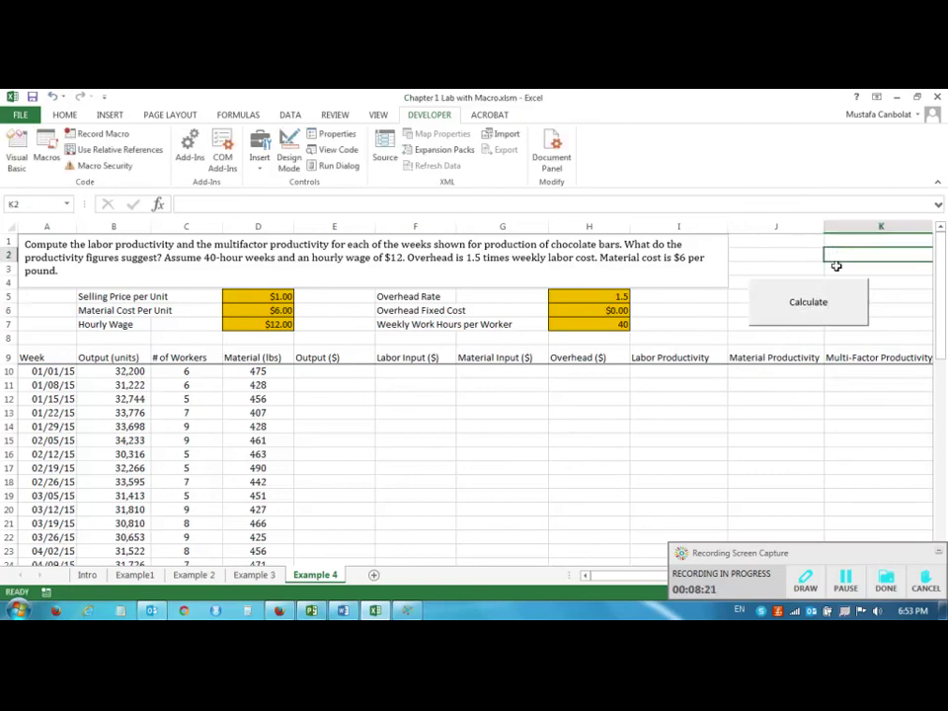
left_click(818, 314)
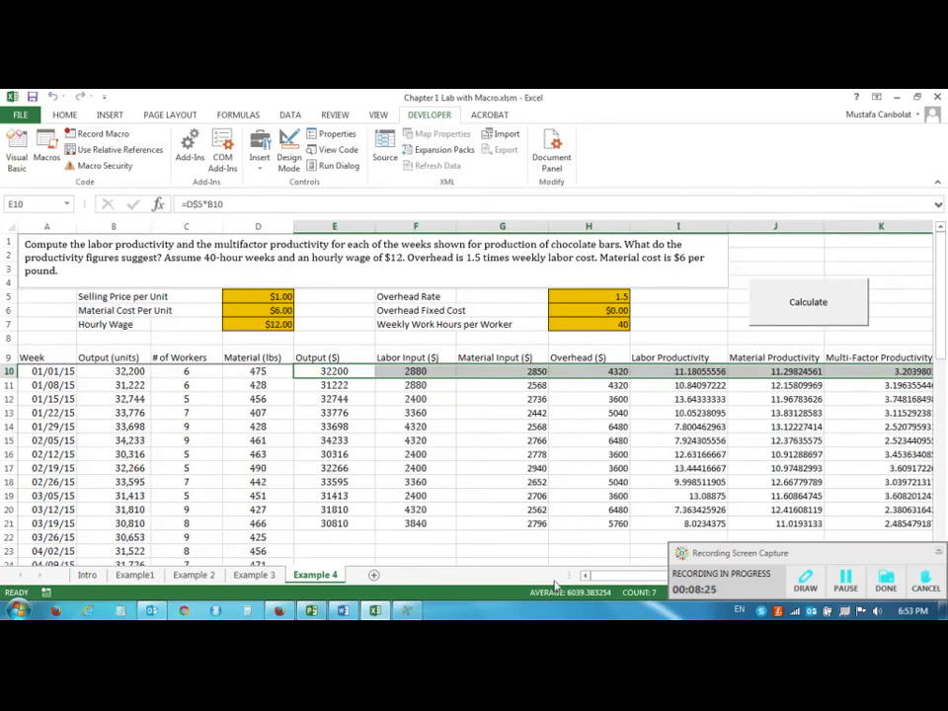
left_click_drag(600, 576, 625, 578)
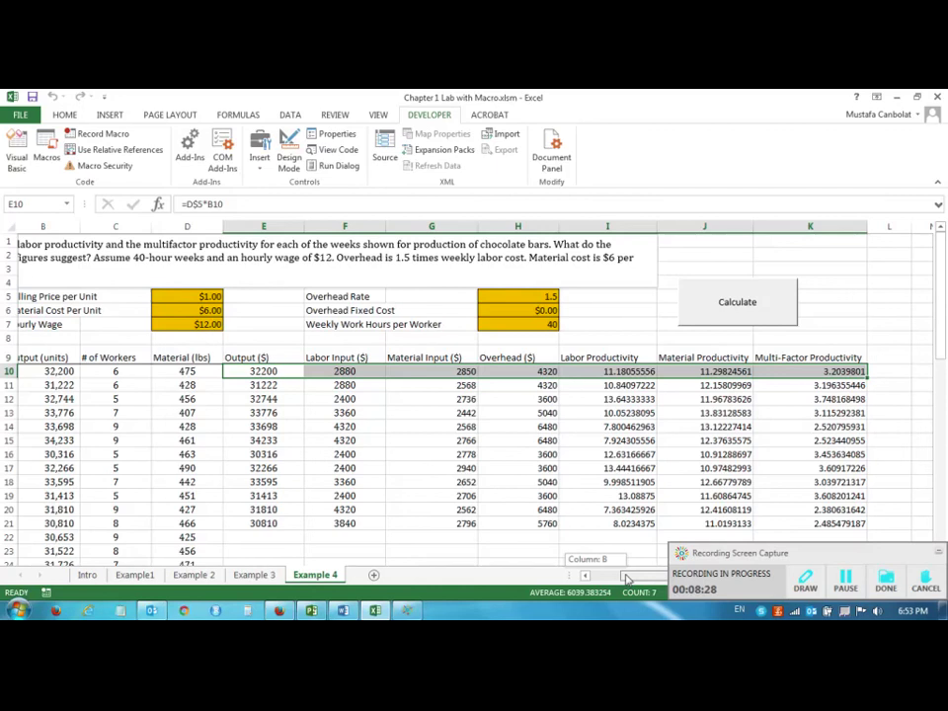
left_click_drag(626, 578, 619, 578)
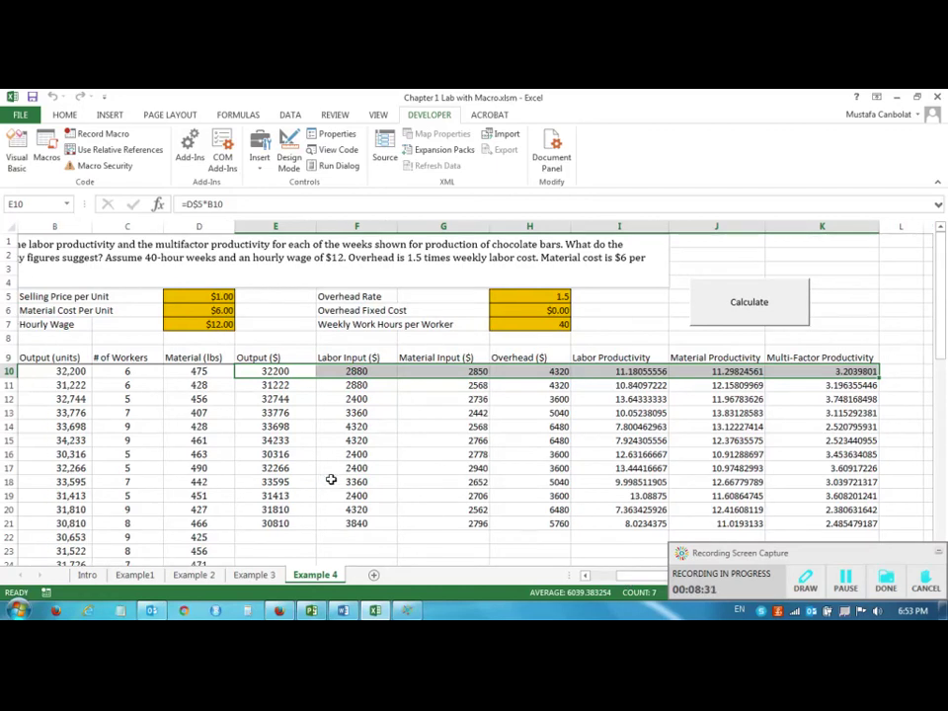
scroll(430, 522, "down", 3)
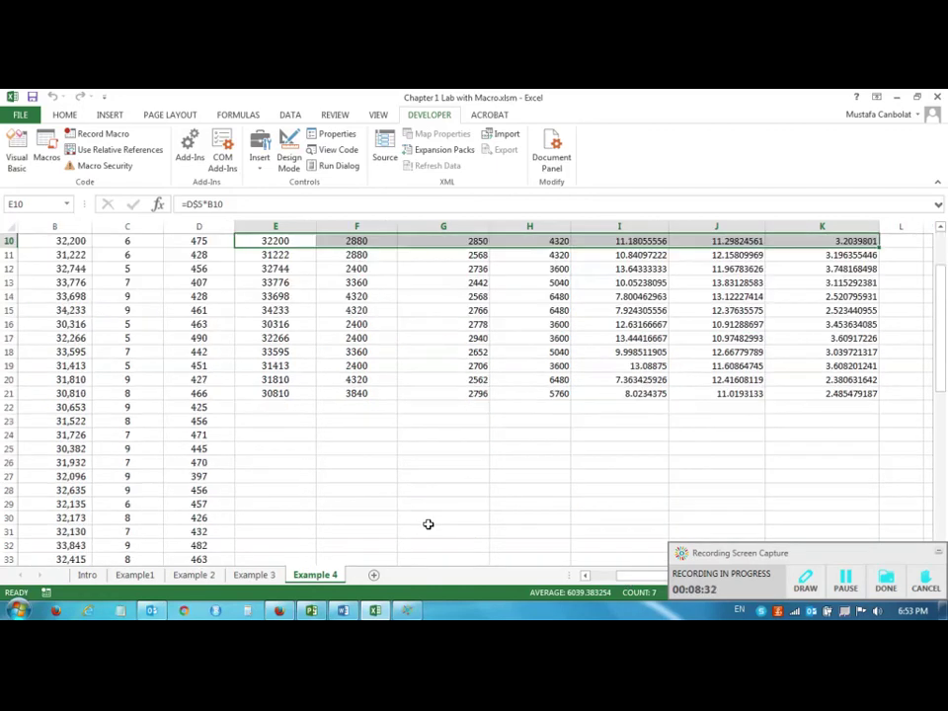
scroll(428, 523, "down", 12)
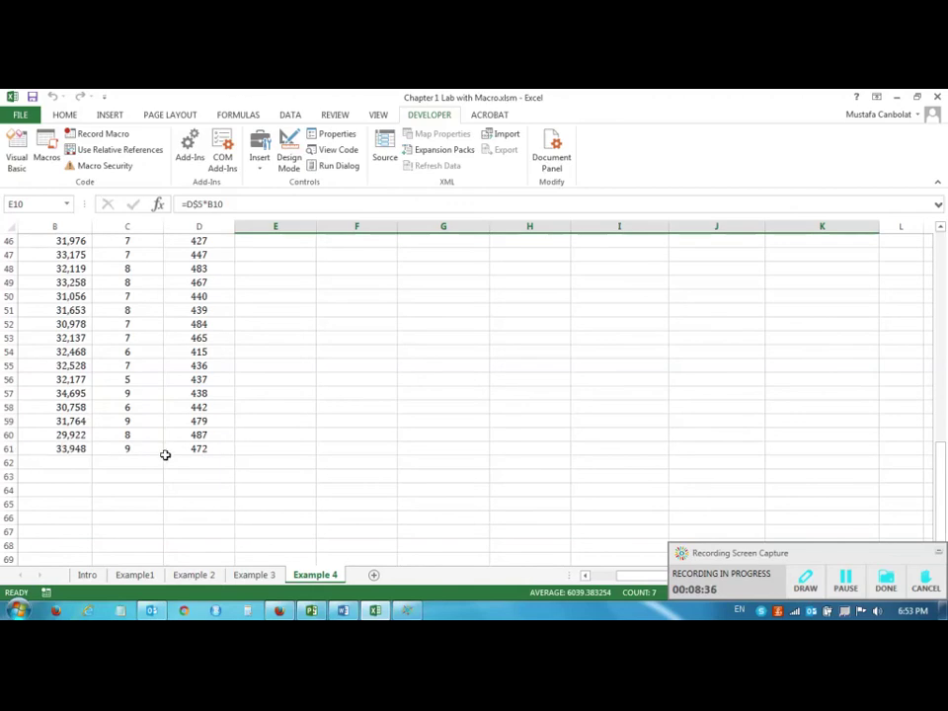
scroll(78, 446, "up", 15)
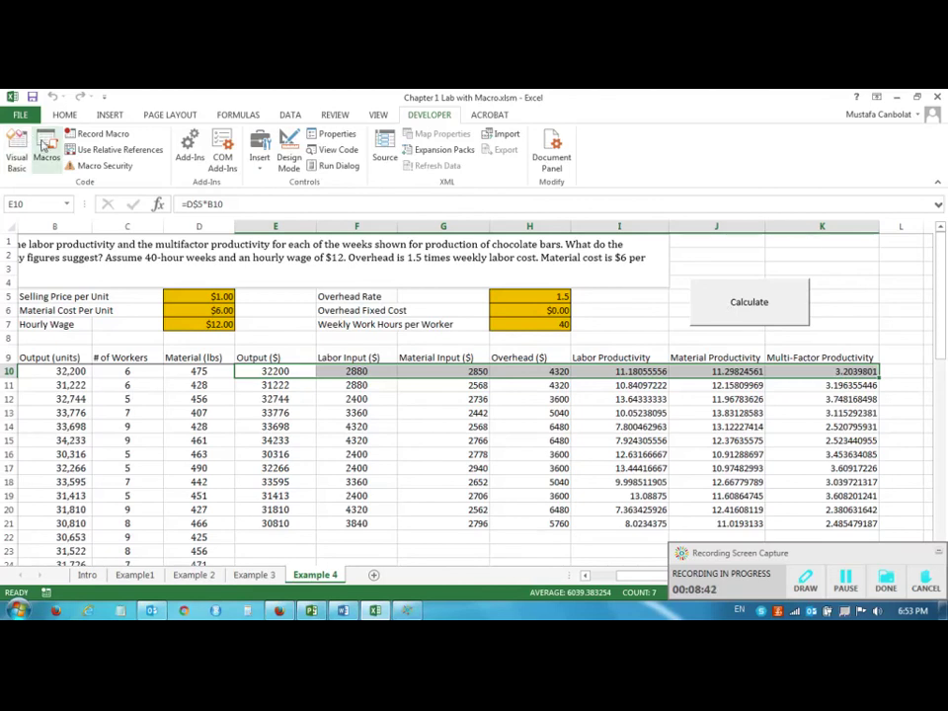
- Change the Productivity macro's AutoFill range from E10:K21 to E10:K61 and save
left_click(43, 145)
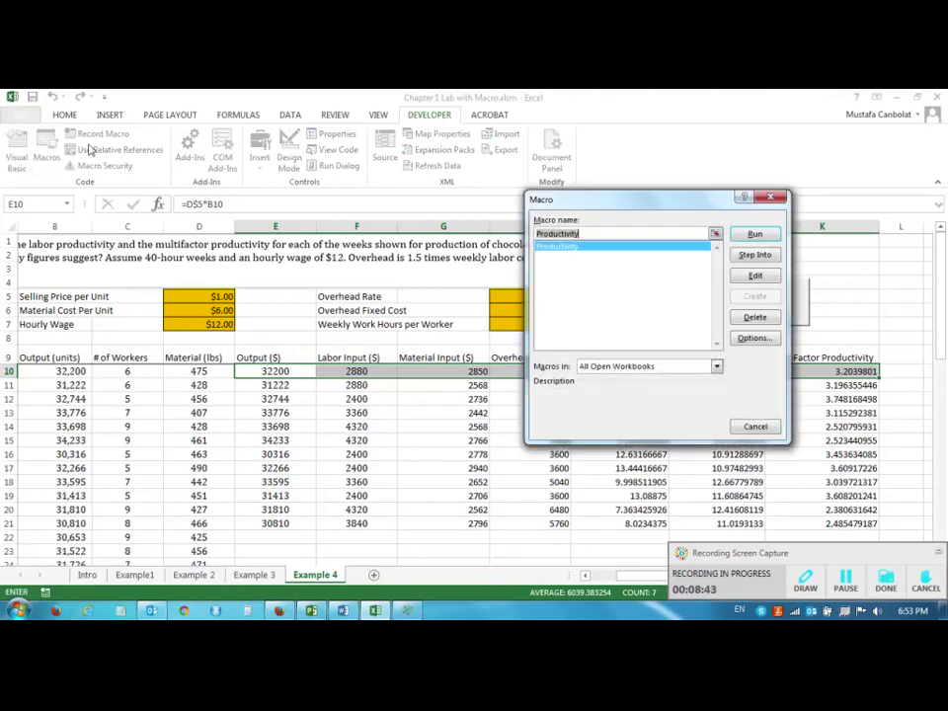
left_click(747, 274)
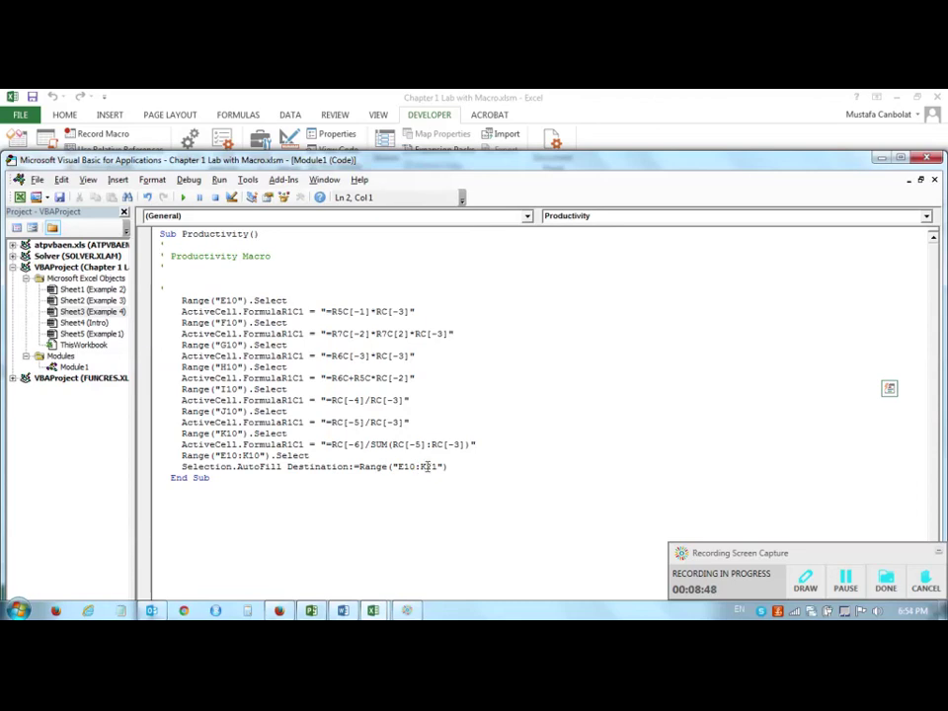
left_click_drag(422, 466, 432, 466)
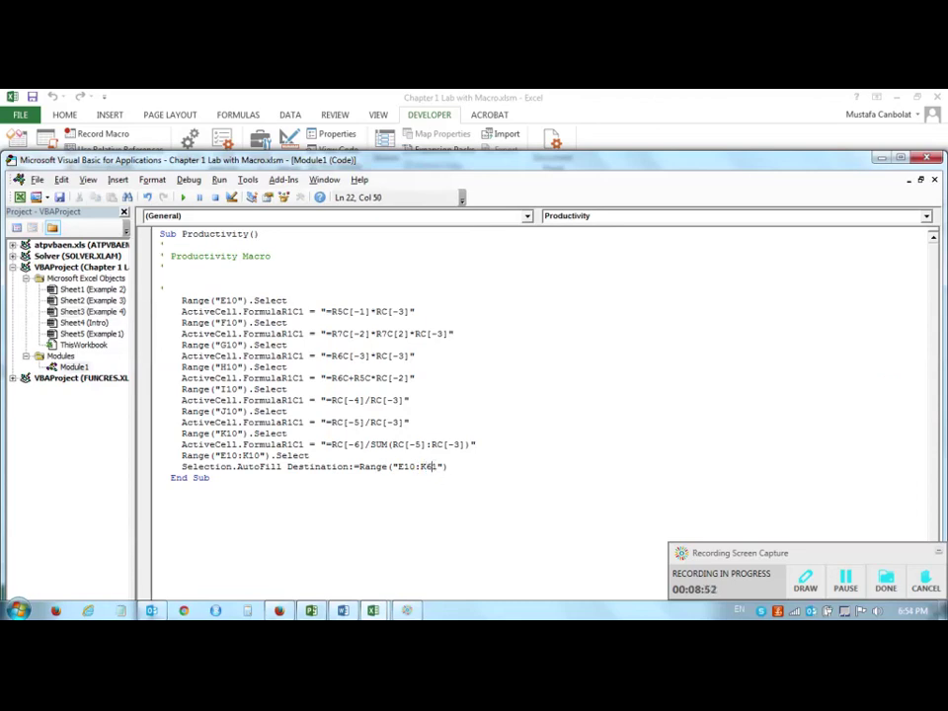
type("6")
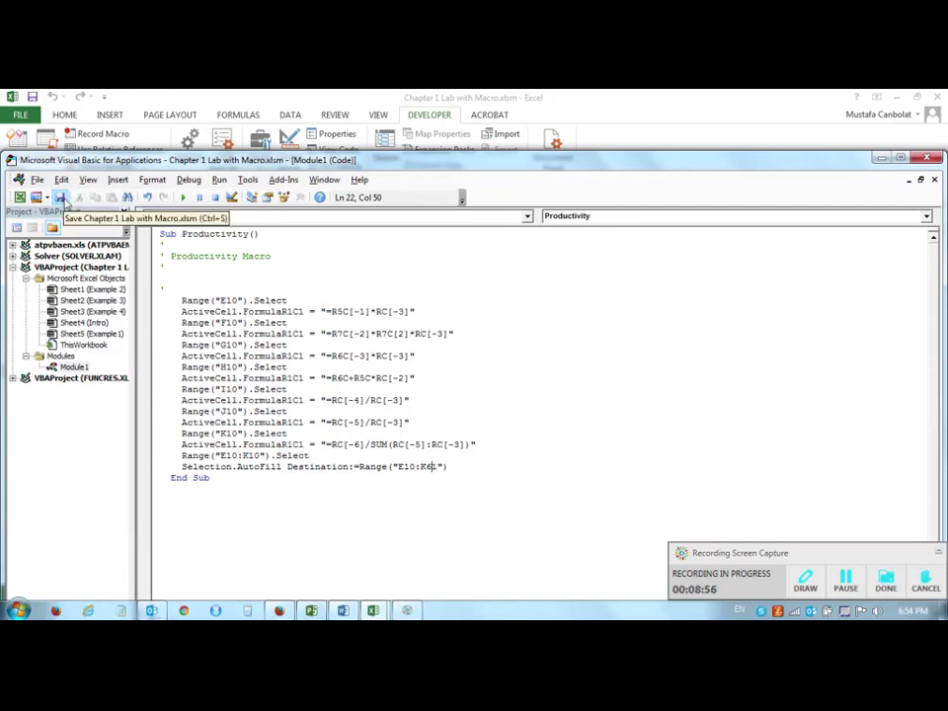
left_click(61, 198)
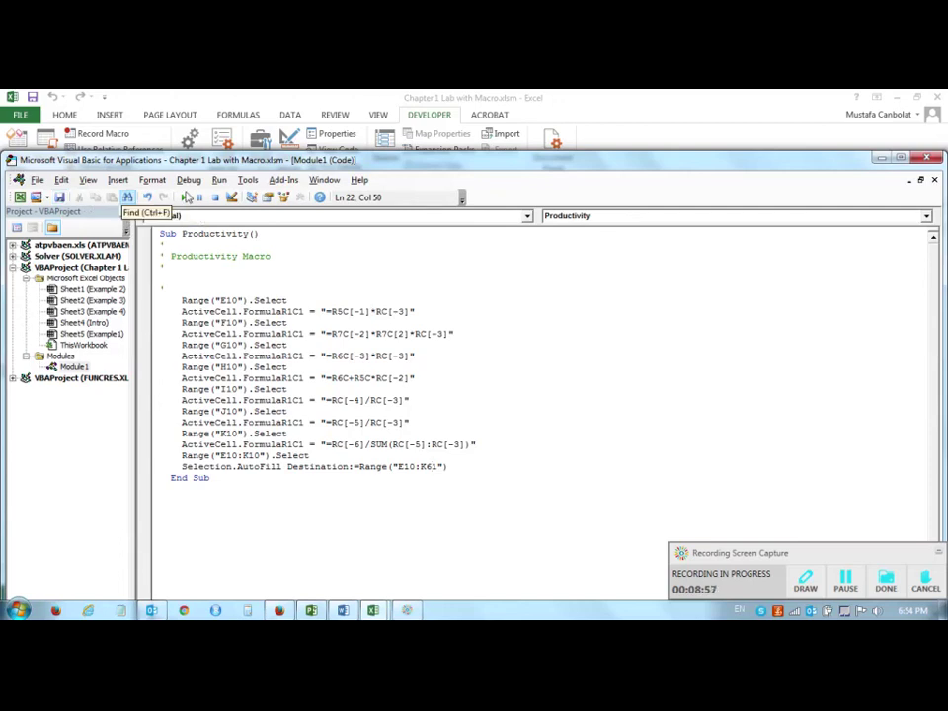
- Run Calculate again and confirm Example 4's results now reach row 61
left_click(934, 158)
left_click(659, 323)
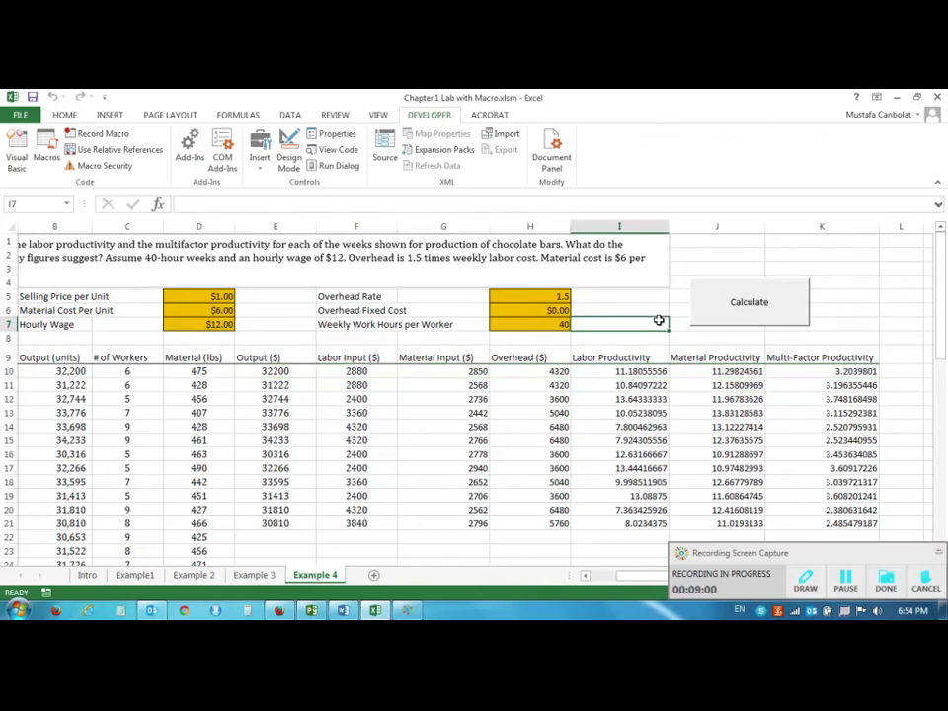
left_click(740, 303)
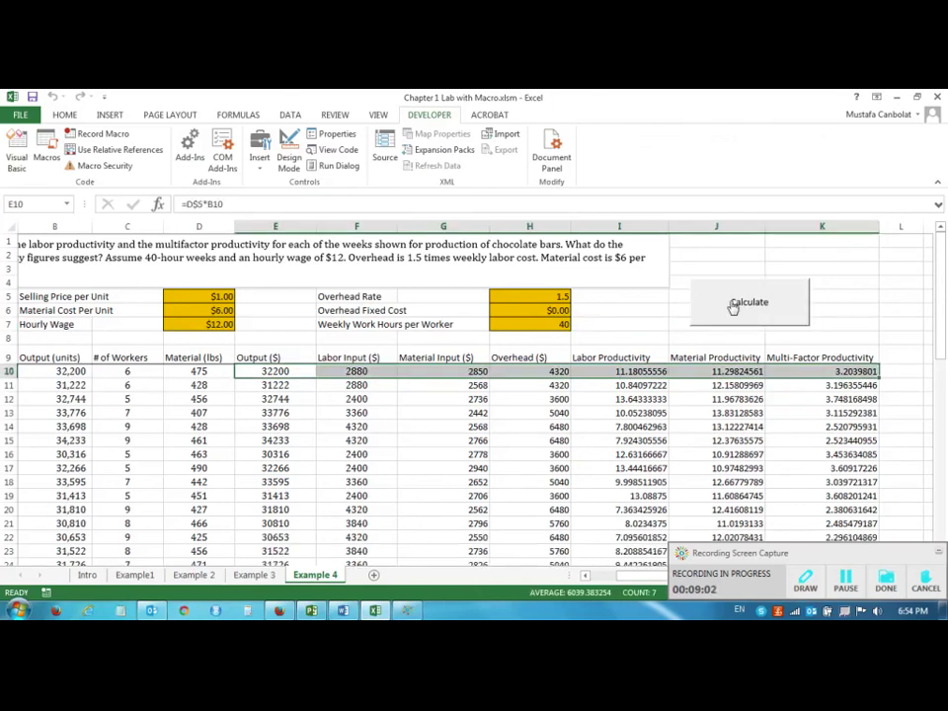
scroll(392, 380, "down", 5)
scroll(392, 380, "down", 9)
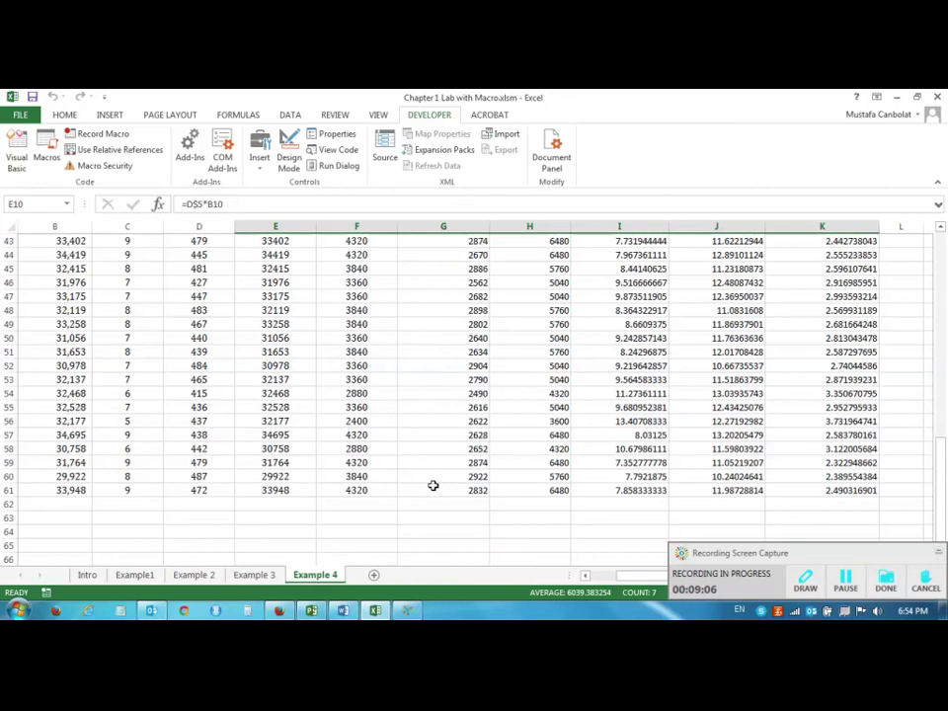
scroll(432, 485, "up", 14)
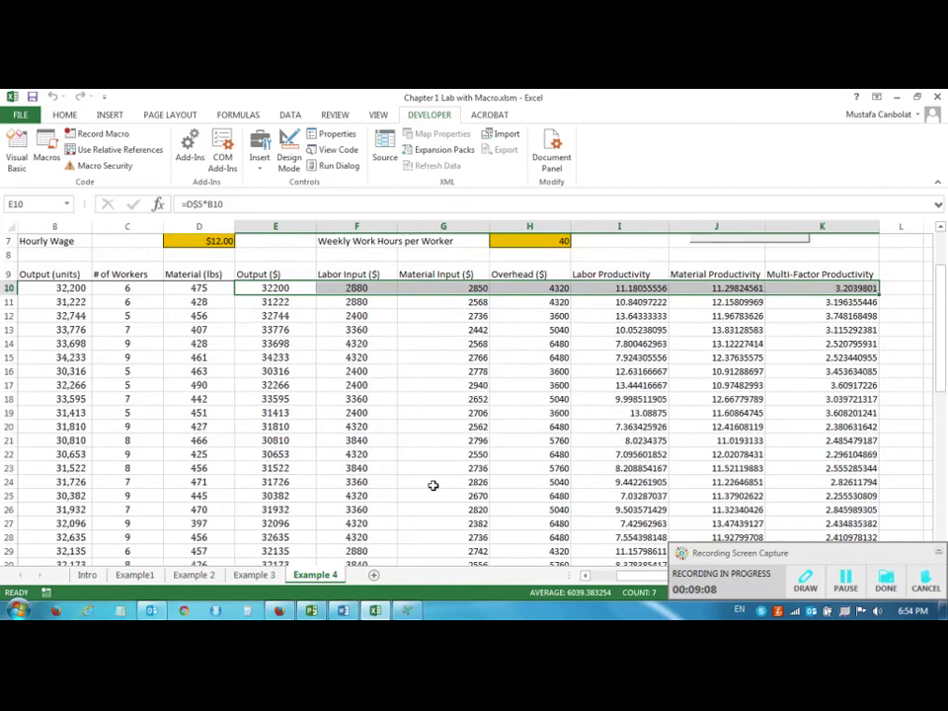
left_click(650, 324)
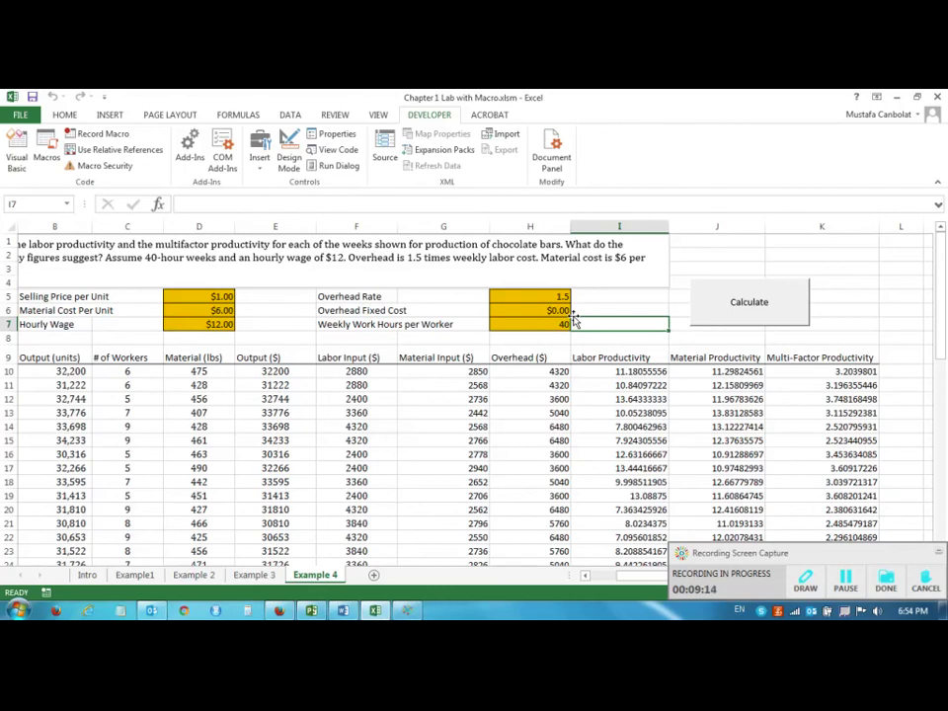
- Select A9:K61, from the Week header row down to the last week
left_click_drag(607, 574, 566, 583)
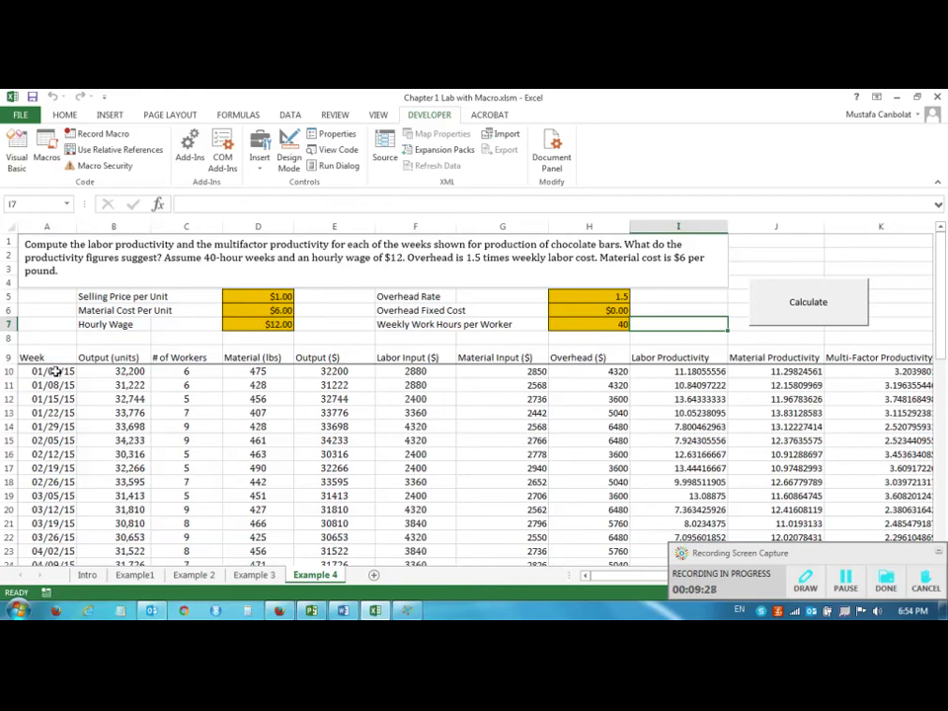
left_click_drag(30, 359, 857, 361)
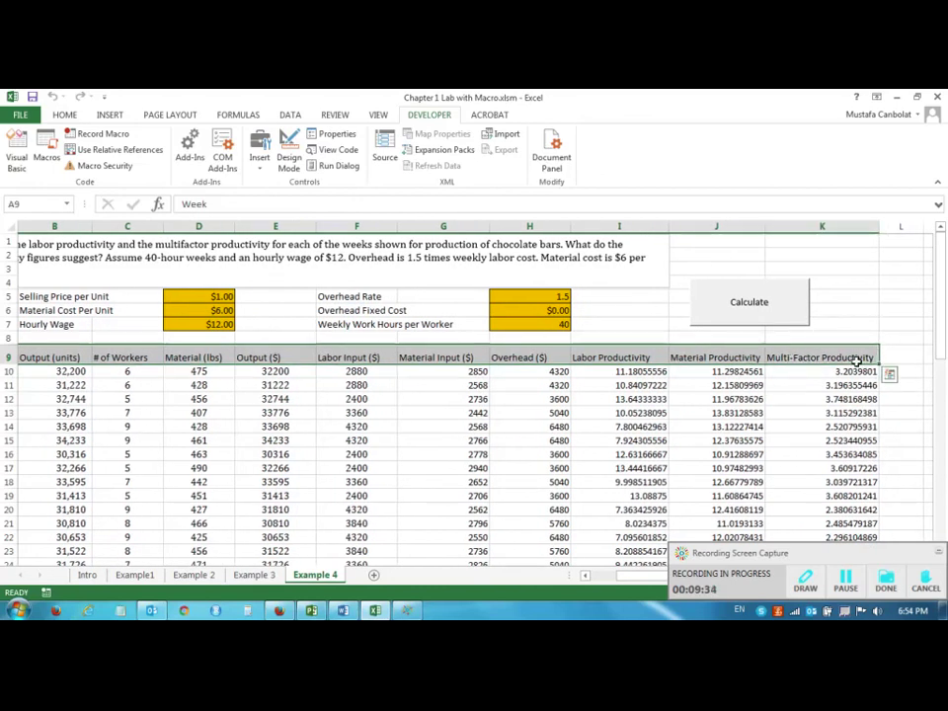
key("ctrl+shift+Down")
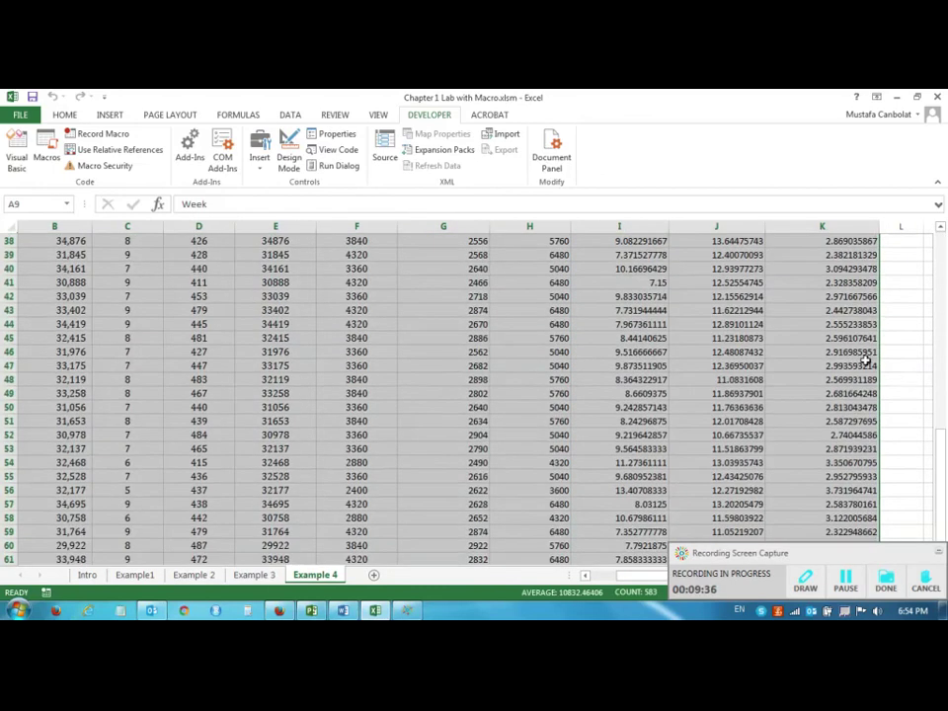
left_click_drag(943, 458, 943, 389)
scroll(171, 406, "left", 1)
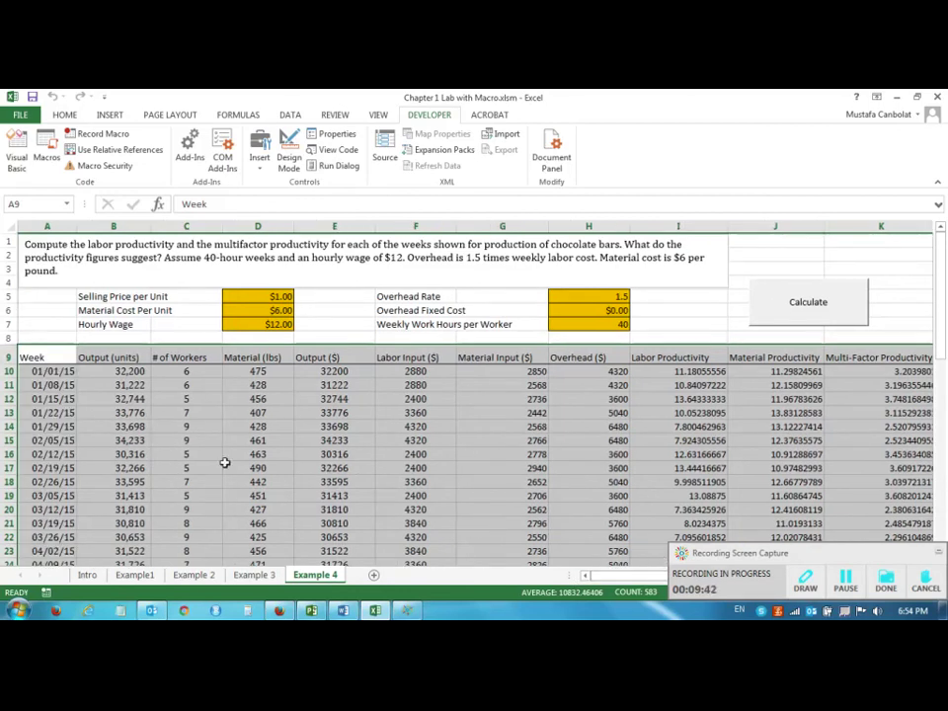
- Insert a PivotTable from Example 4!$A$9:$K$61 on a new worksheet
left_click(109, 117)
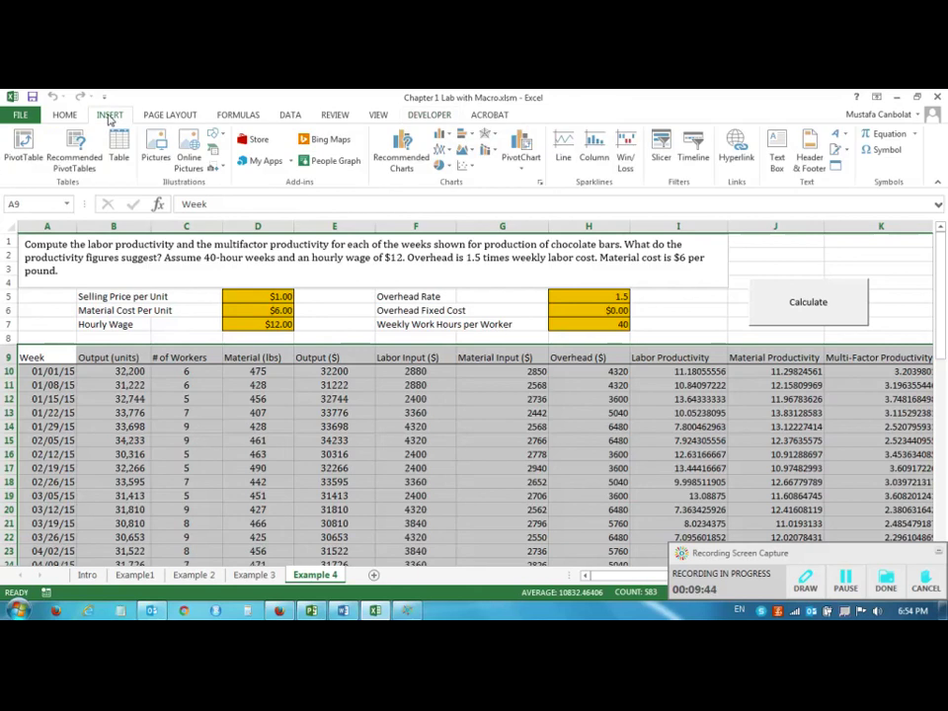
left_click(24, 146)
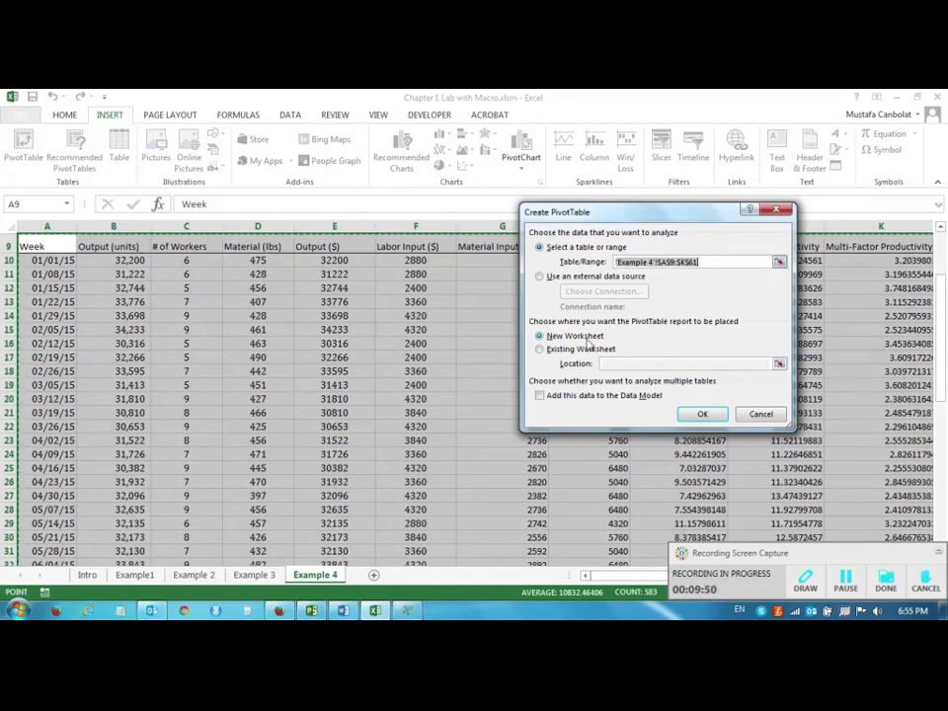
left_click(702, 415)
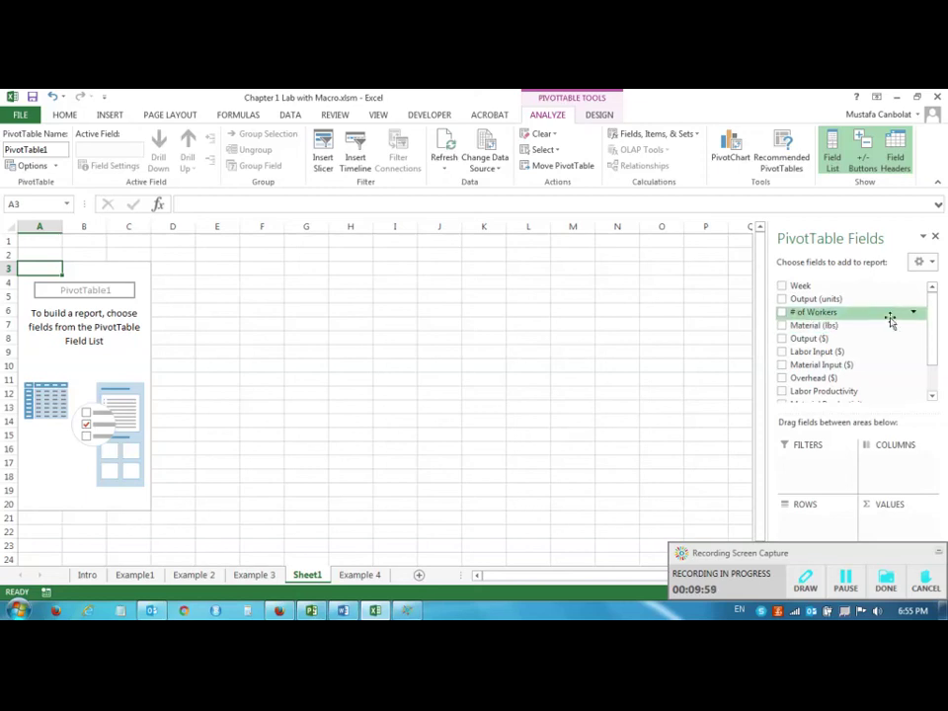
- Place the Week field in the pivot table's Rows area
left_click_drag(937, 311, 923, 277)
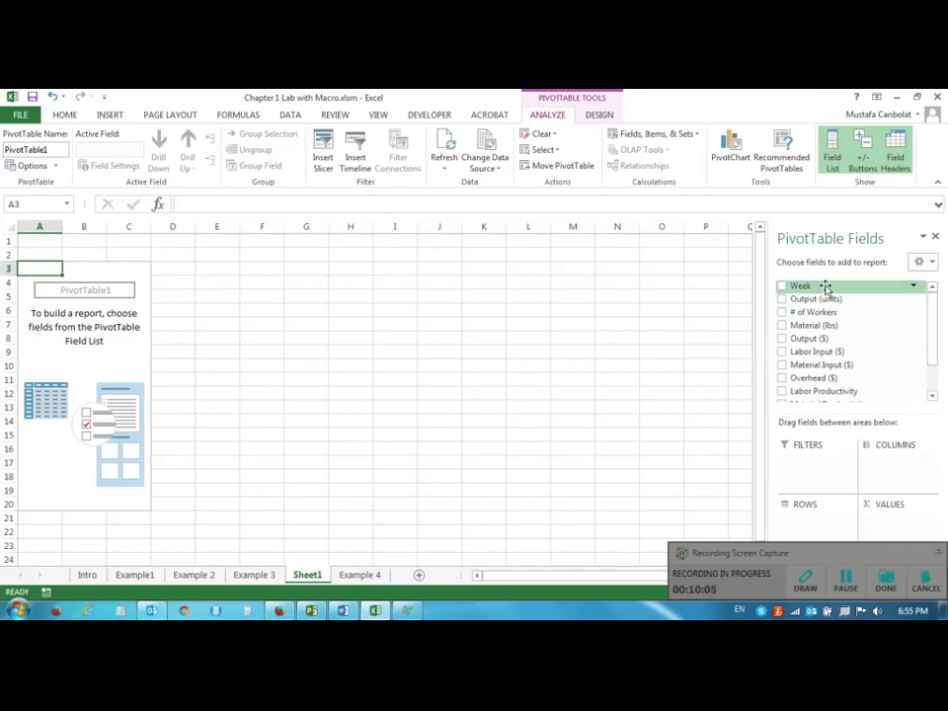
left_click_drag(826, 285, 812, 534)
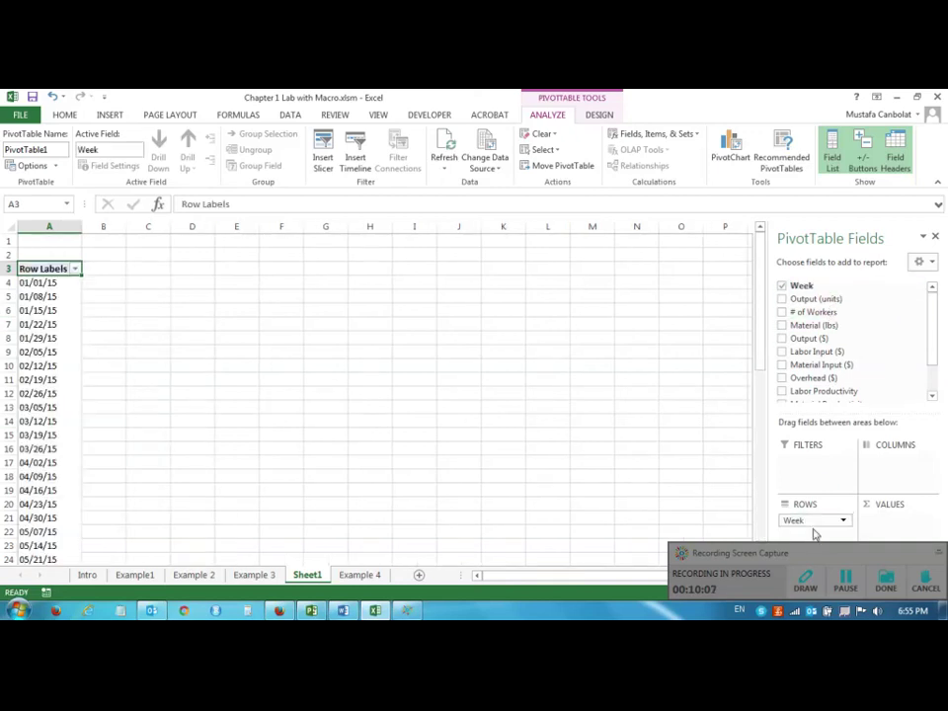
scroll(40, 413, "down", 7)
scroll(39, 412, "up", 7)
- Add Labor, Material and Multi-Factor Productivity as summed values
left_click_drag(929, 333, 933, 357)
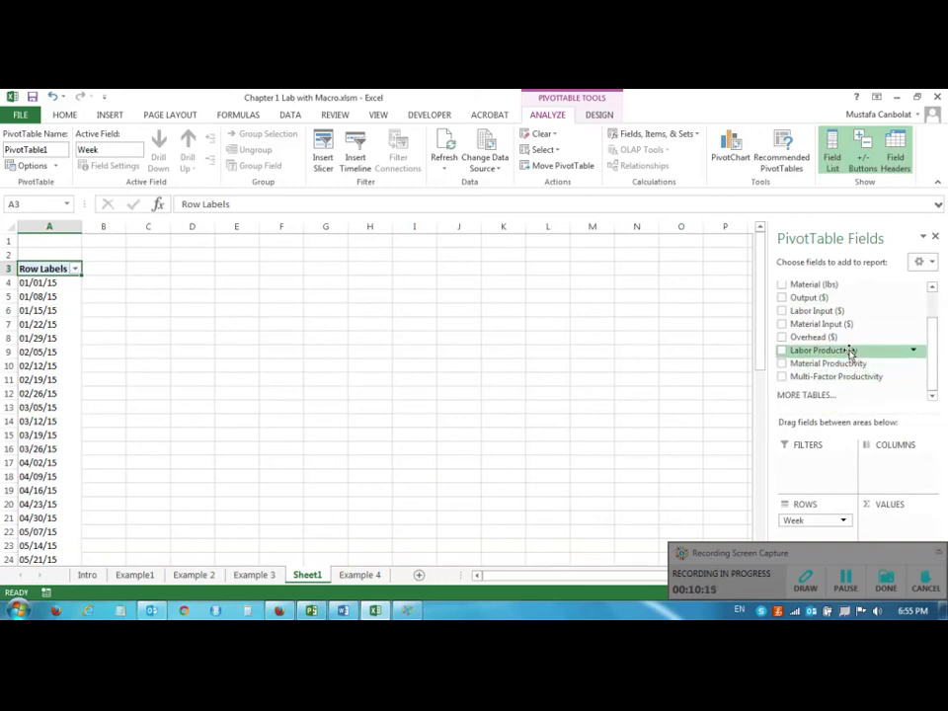
left_click_drag(849, 352, 875, 530)
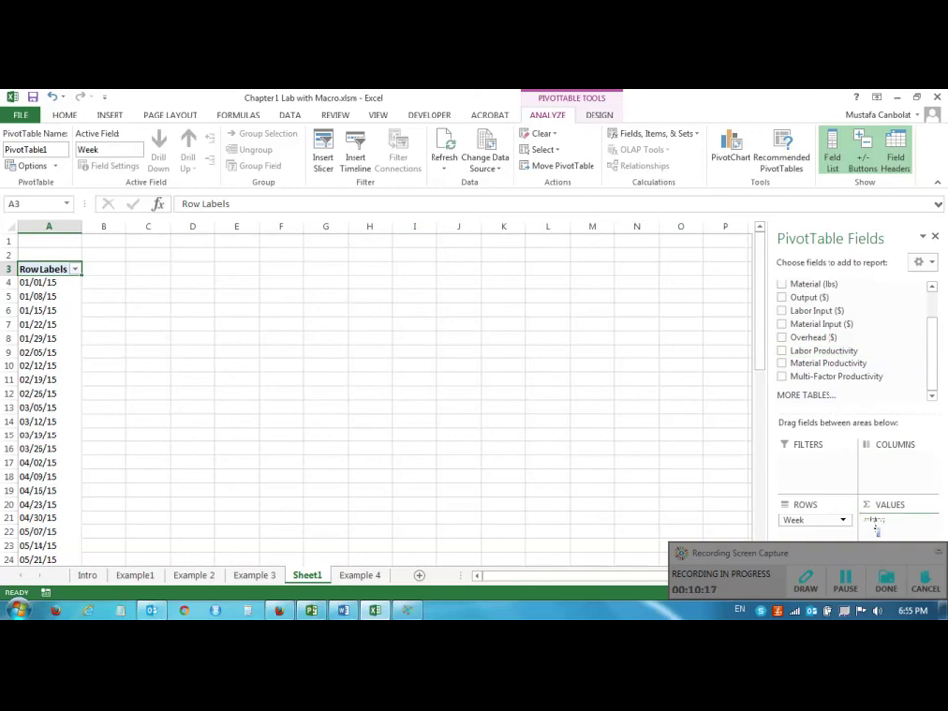
left_click_drag(875, 530, 879, 523)
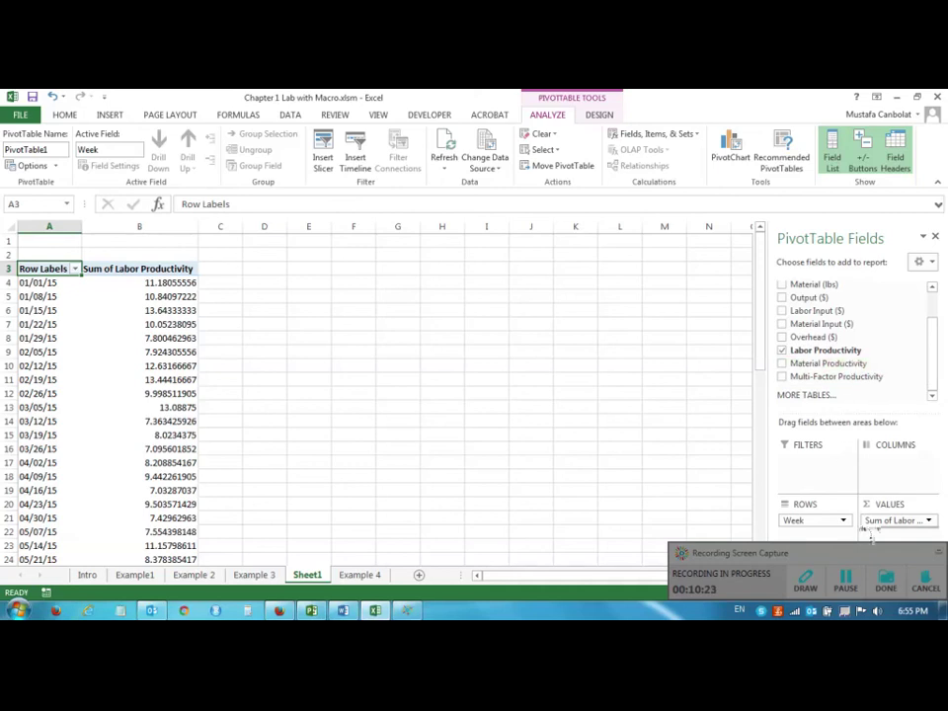
left_click_drag(873, 531, 888, 529)
scroll(918, 381, "down", 1)
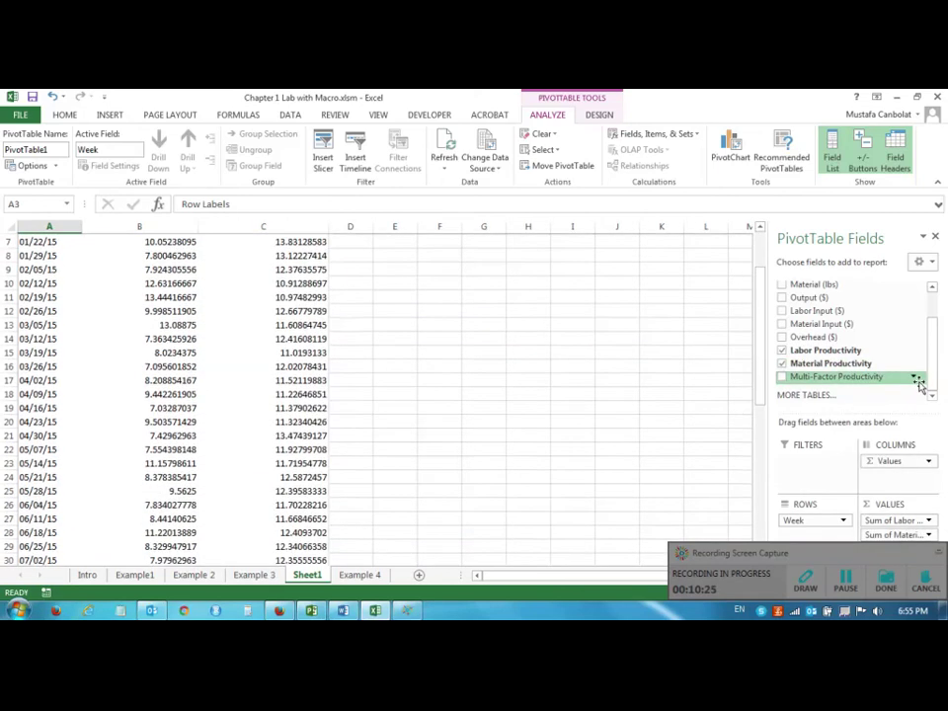
scroll(713, 359, "up", 2)
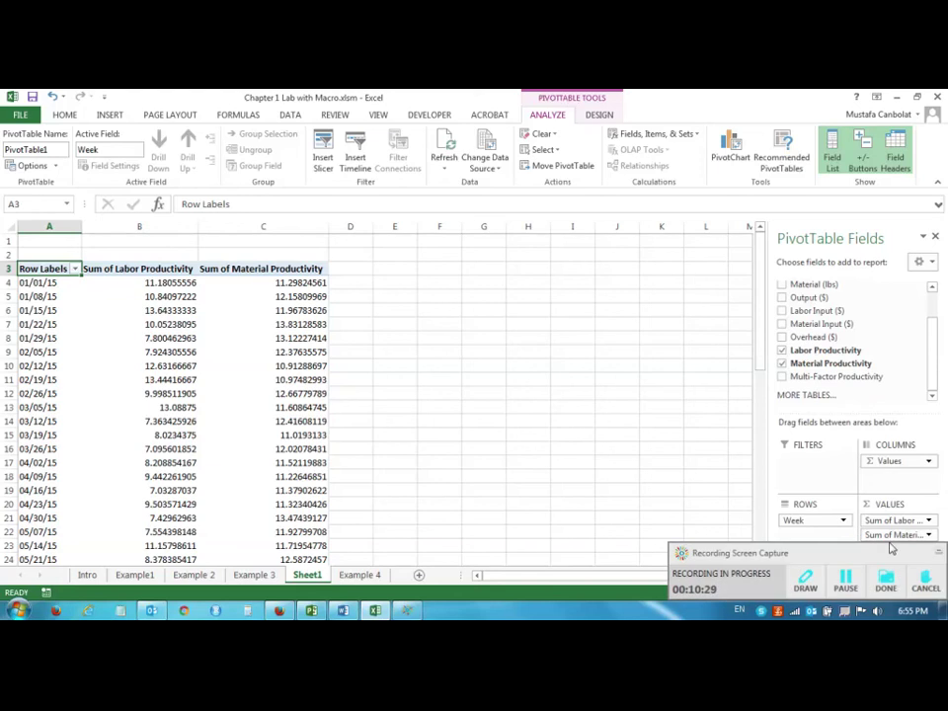
left_click(940, 553)
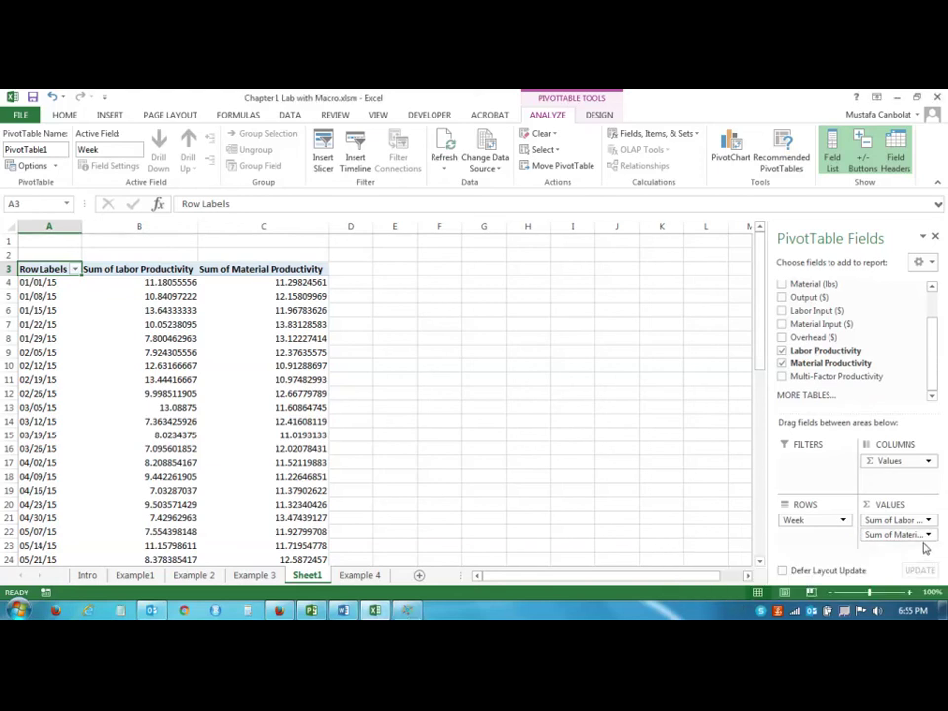
left_click(815, 376)
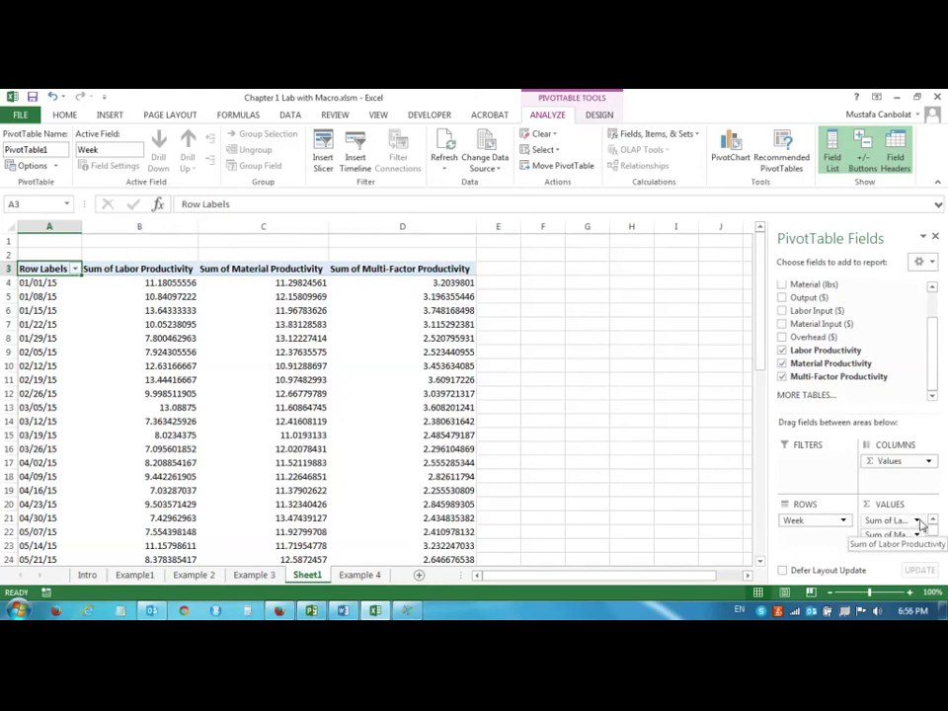
- Summarize Labor Productivity and Material Productivity by Average instead of Sum
left_click(918, 522)
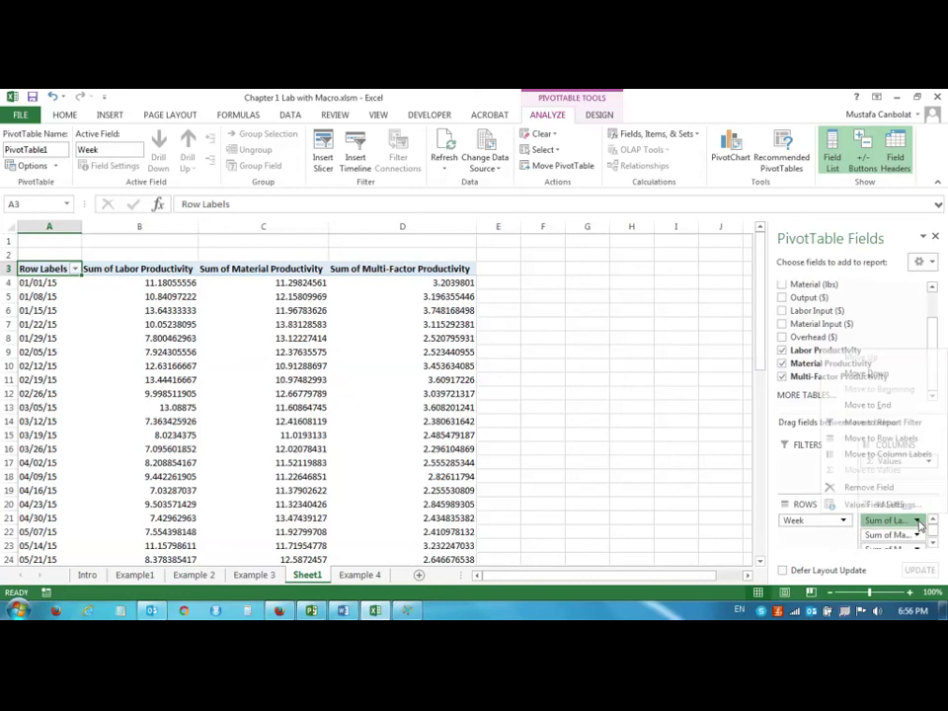
left_click(911, 506)
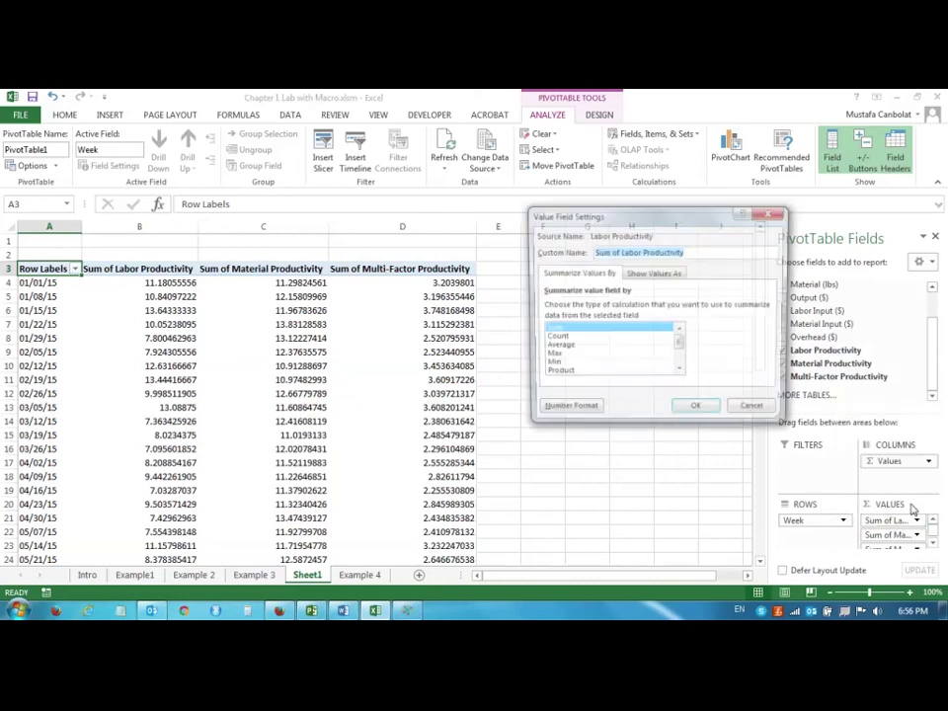
left_click(573, 347)
left_click(696, 411)
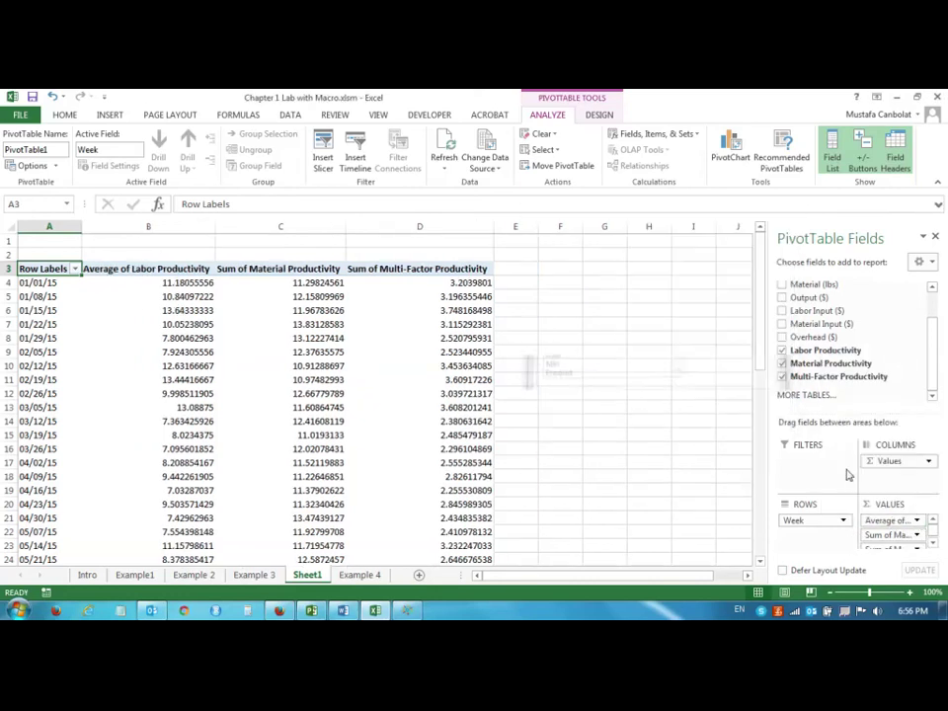
left_click(917, 535)
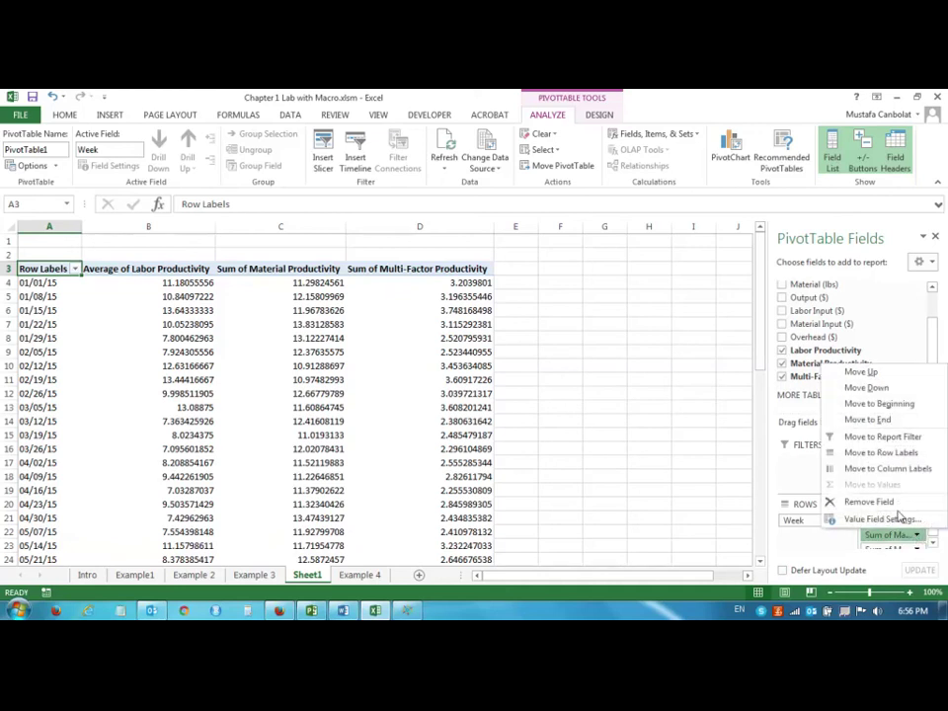
left_click(896, 521)
left_click(593, 346)
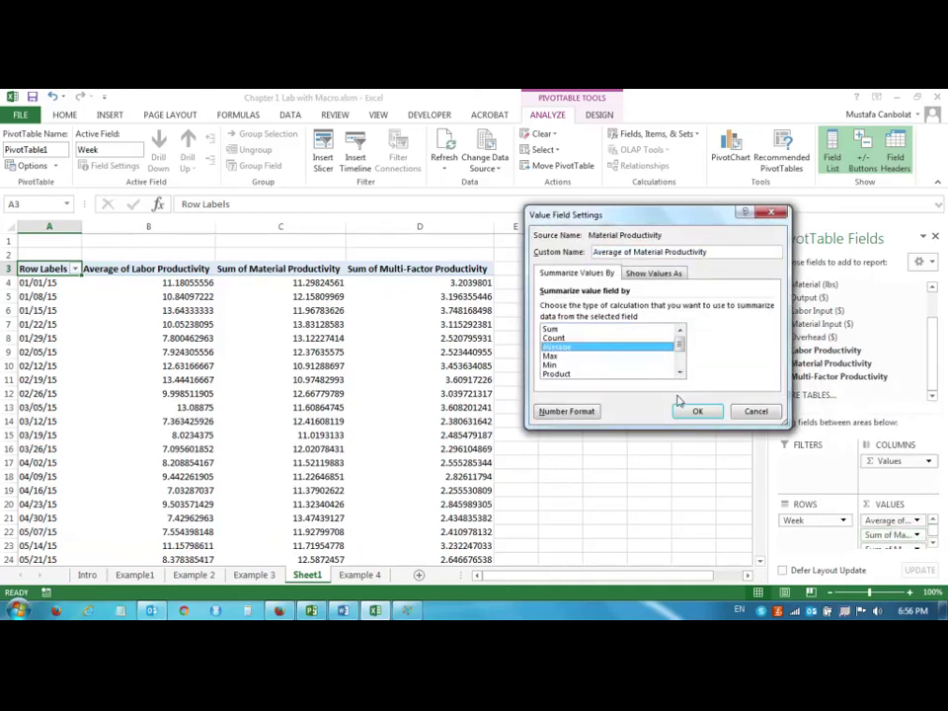
left_click(696, 411)
- Summarize Multi-Factor Productivity by Average instead of Sum
left_click(932, 541)
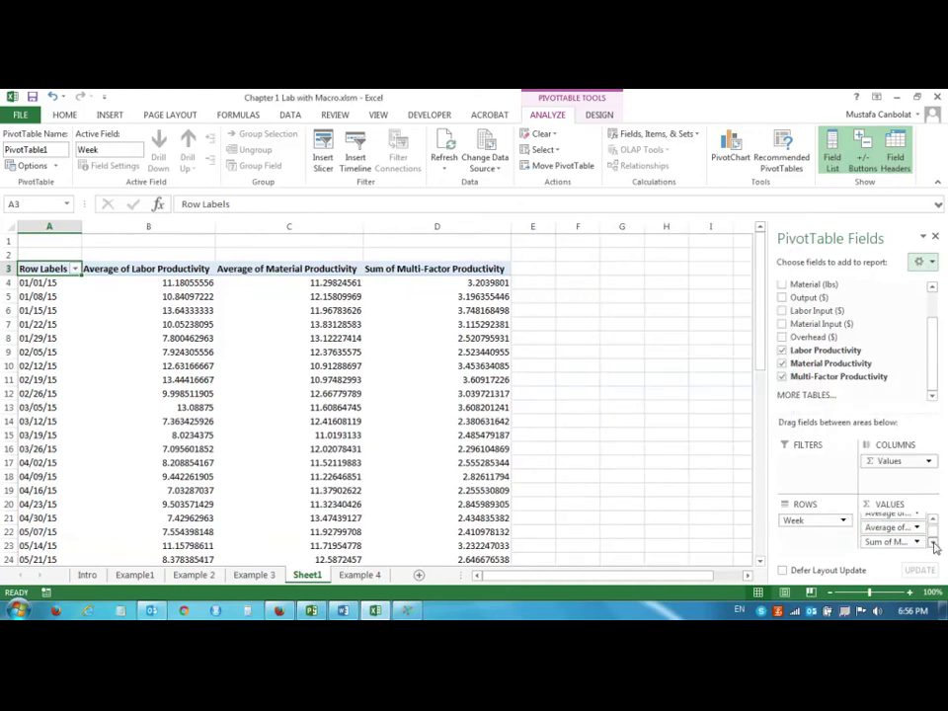
left_click(916, 540)
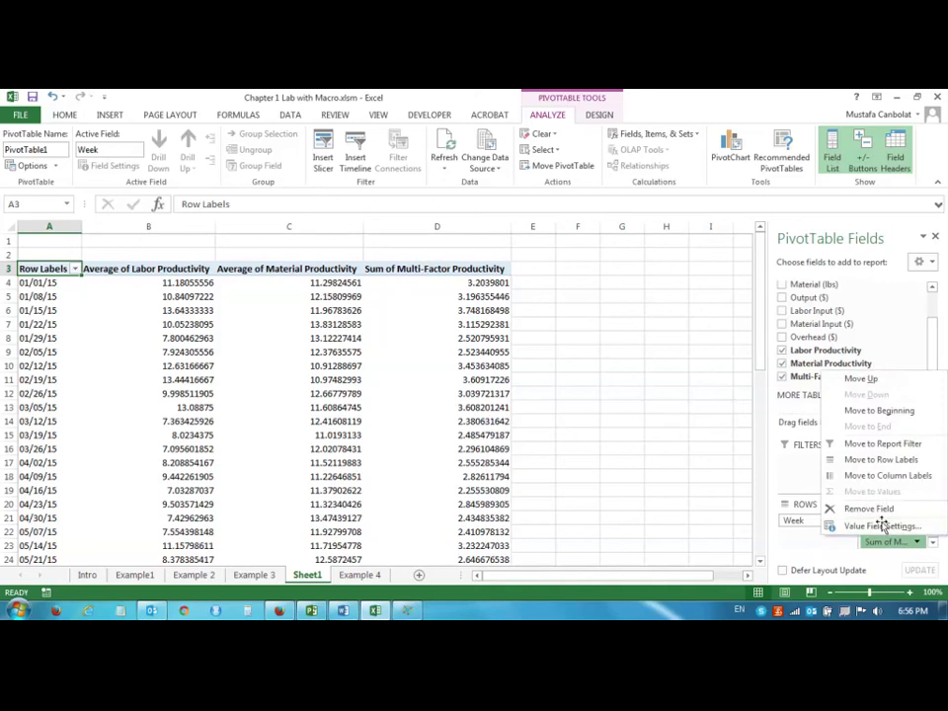
left_click(845, 524)
left_click(597, 347)
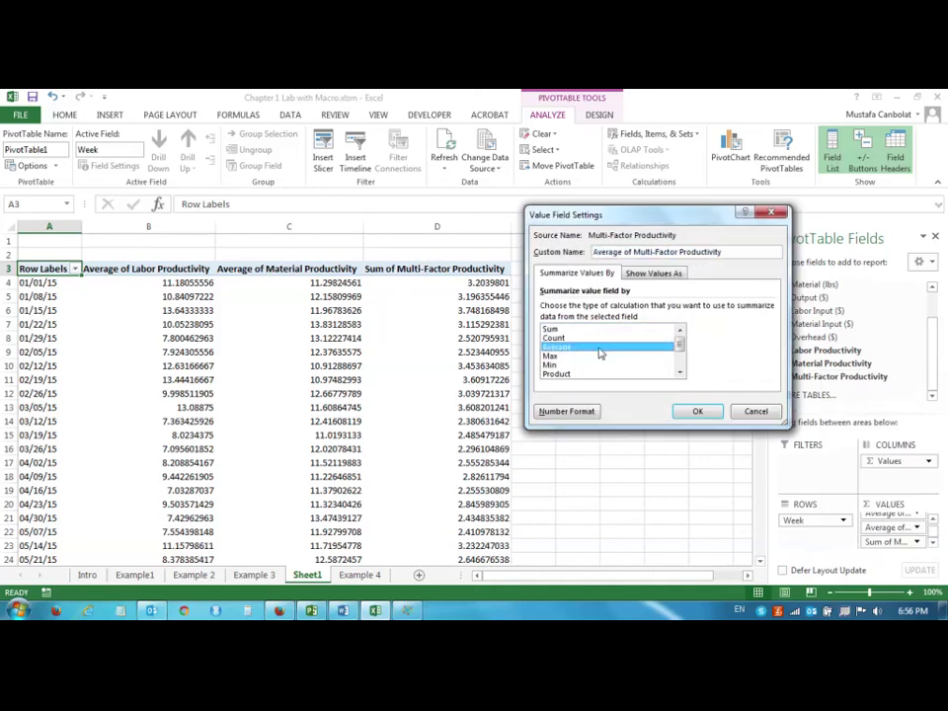
left_click(698, 411)
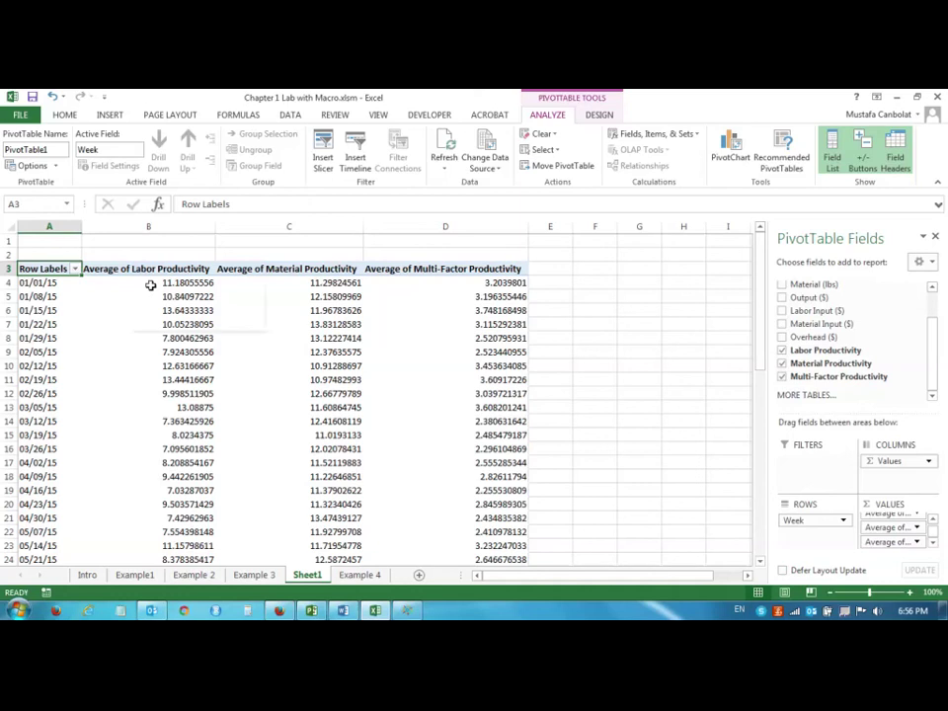
mouse_move(268, 286)
mouse_move(49, 282)
- Group the week dates in Row Labels by Months and Quarters
left_click(44, 296)
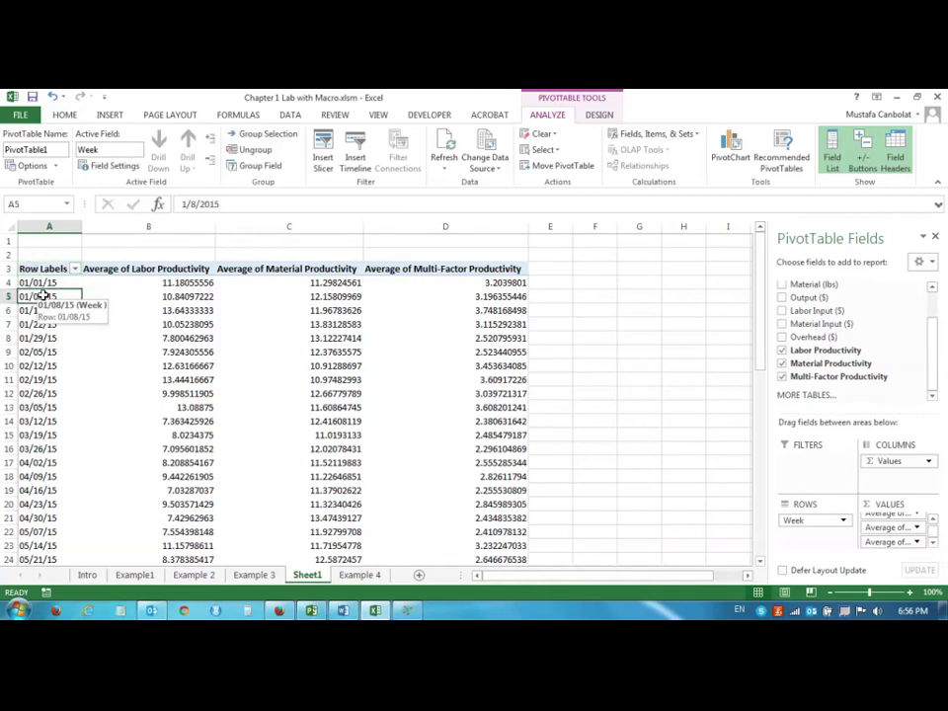
right_click(38, 296)
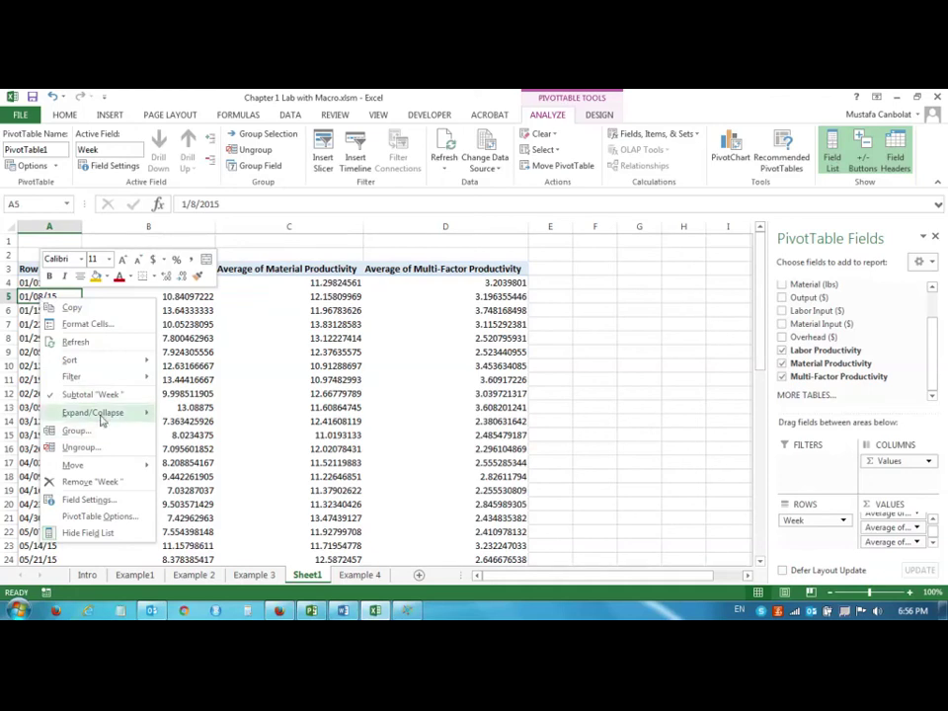
mouse_move(101, 418)
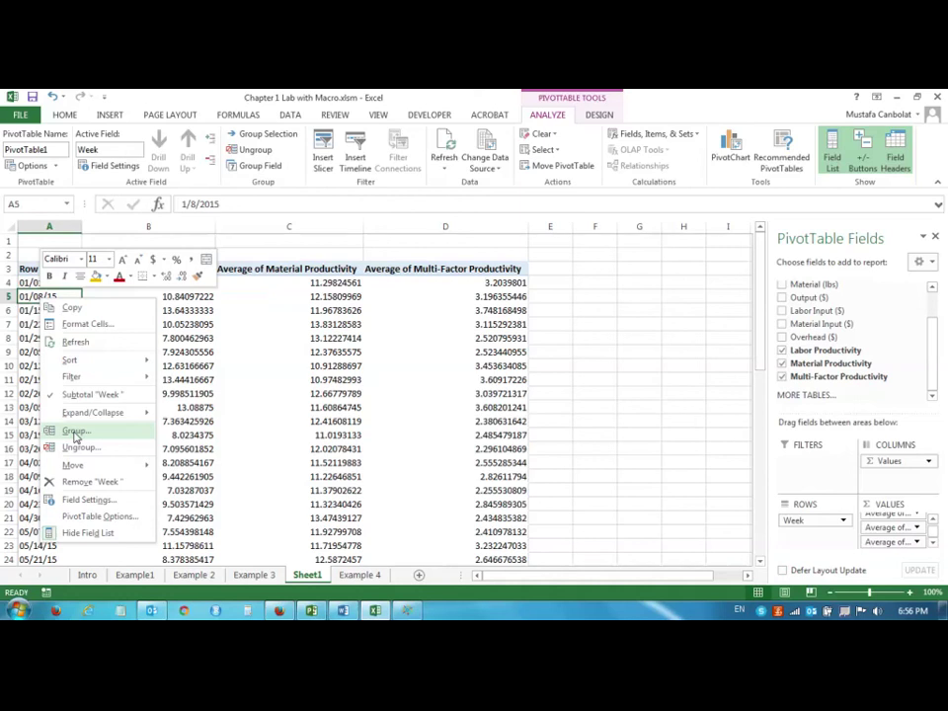
left_click(76, 433)
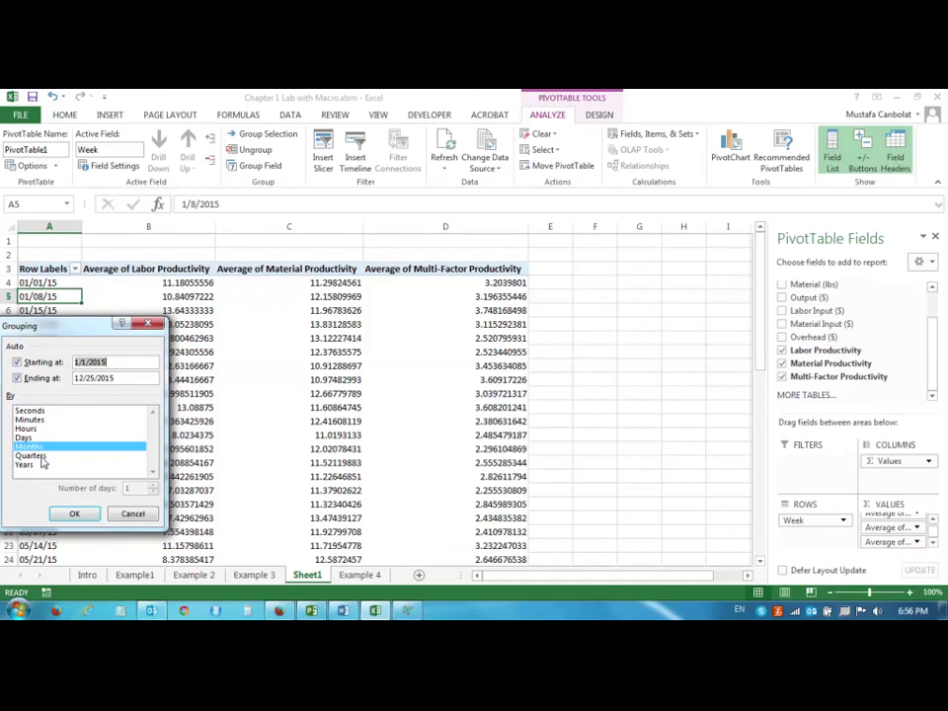
left_click(33, 455)
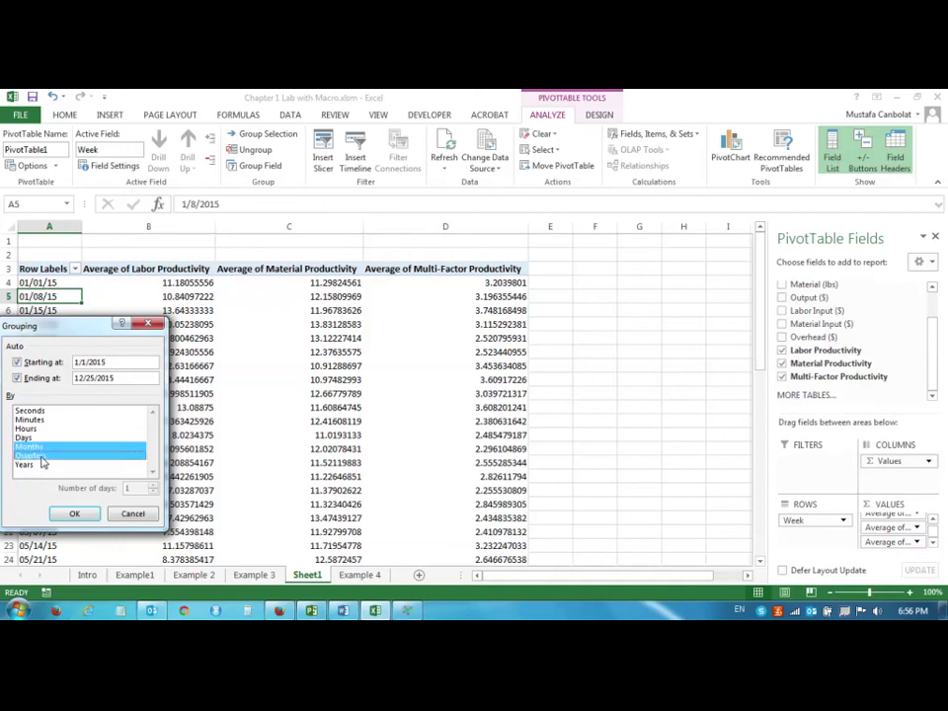
left_click(78, 518)
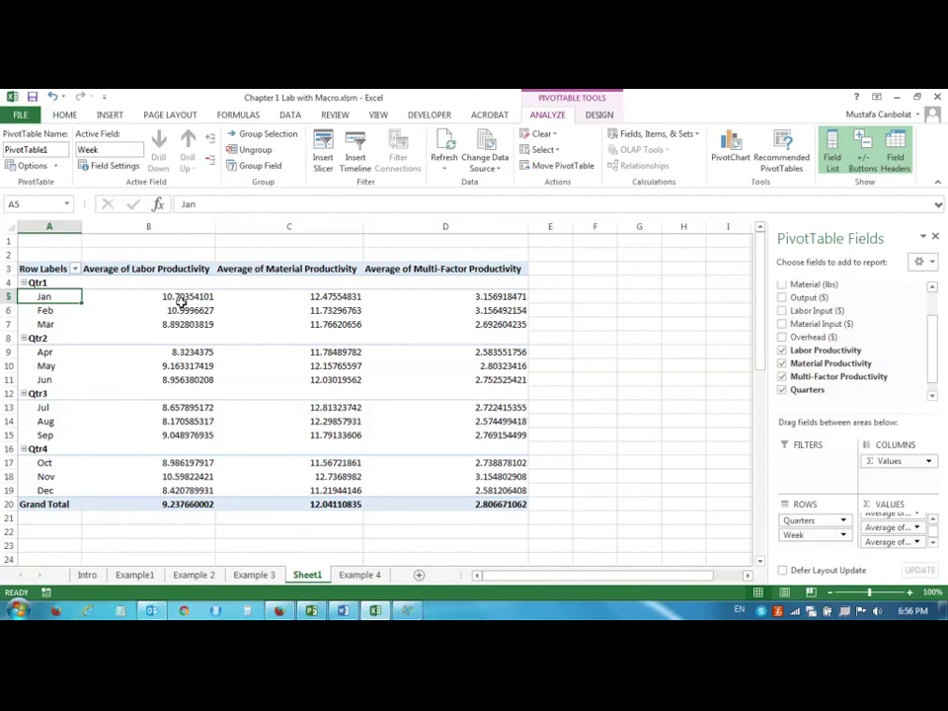
- Select the Jan–Mar average labor and material productivity values
mouse_move(188, 296)
left_click_drag(187, 296, 188, 324)
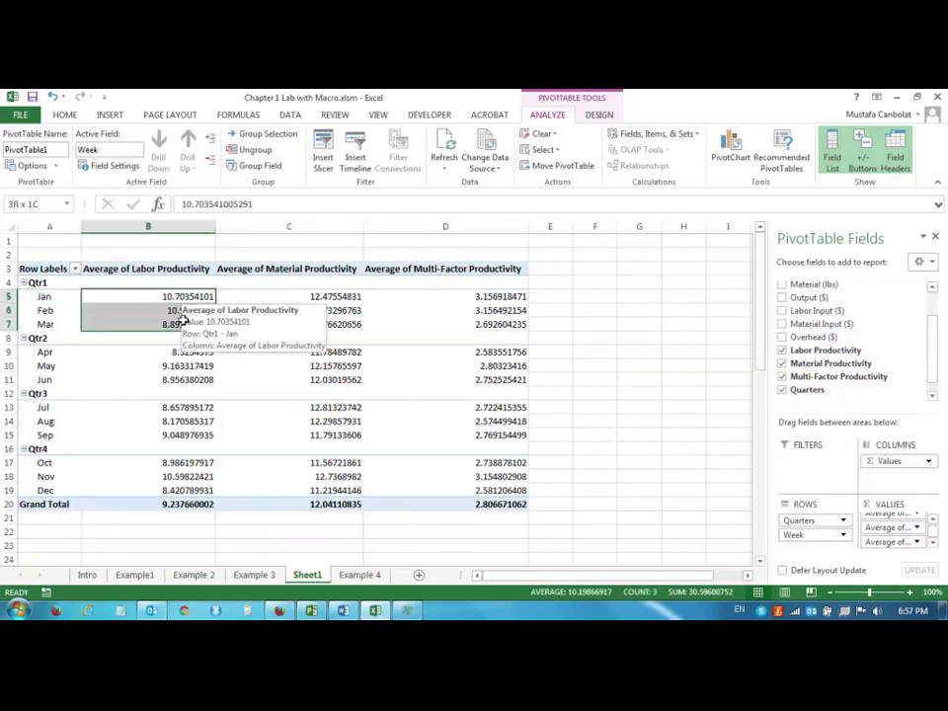
left_click_drag(339, 297, 345, 334)
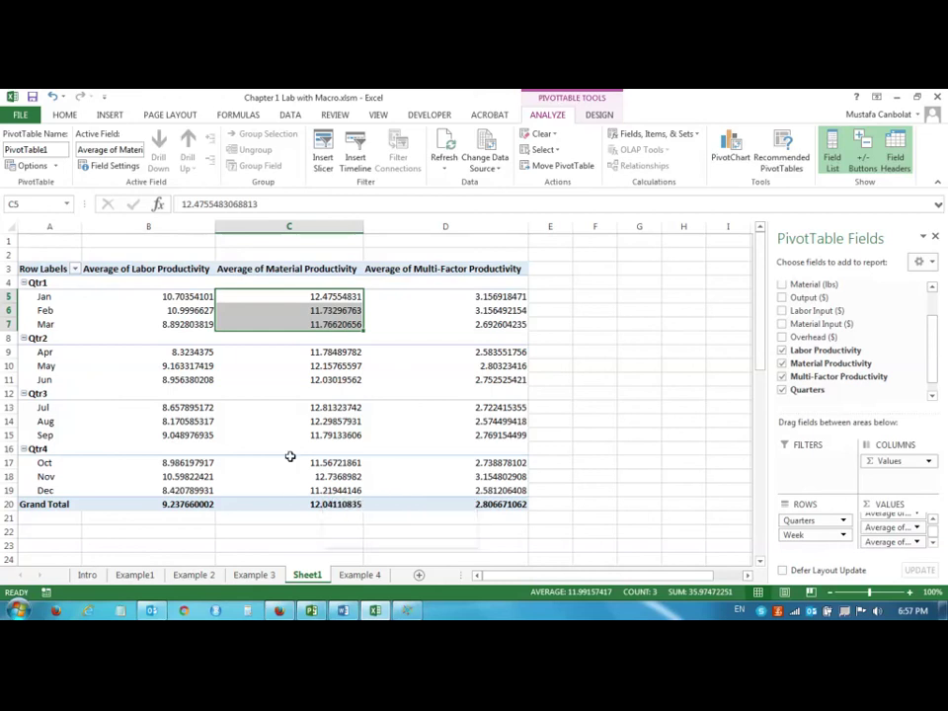
mouse_move(247, 381)
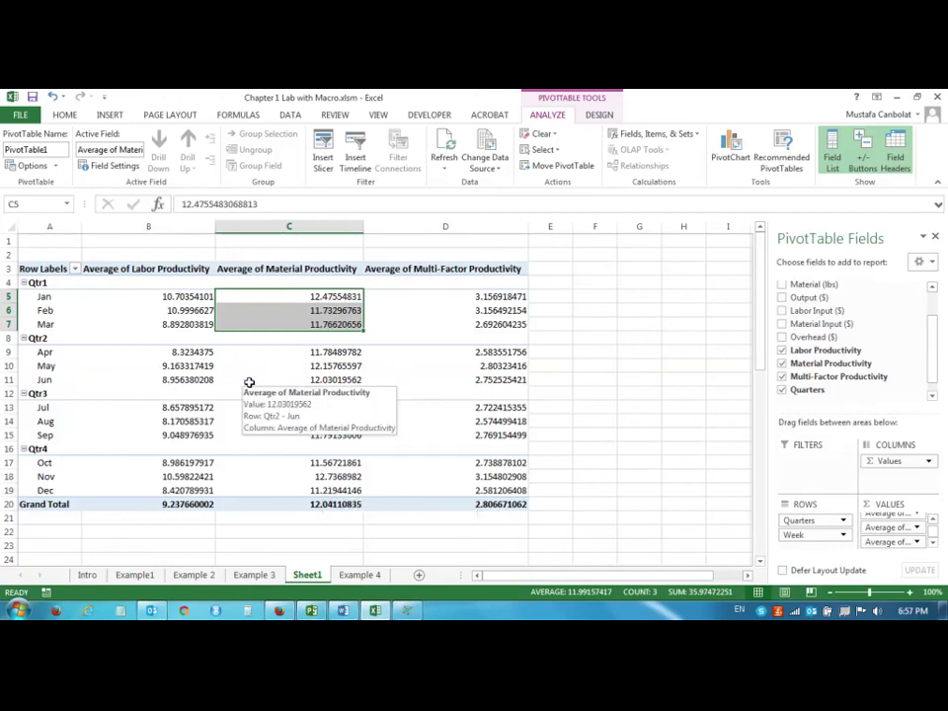
- Insert a Line PivotChart of average Labor, Material and Multi-Factor Productivity, after comparing pie, area and column previews
left_click(165, 312)
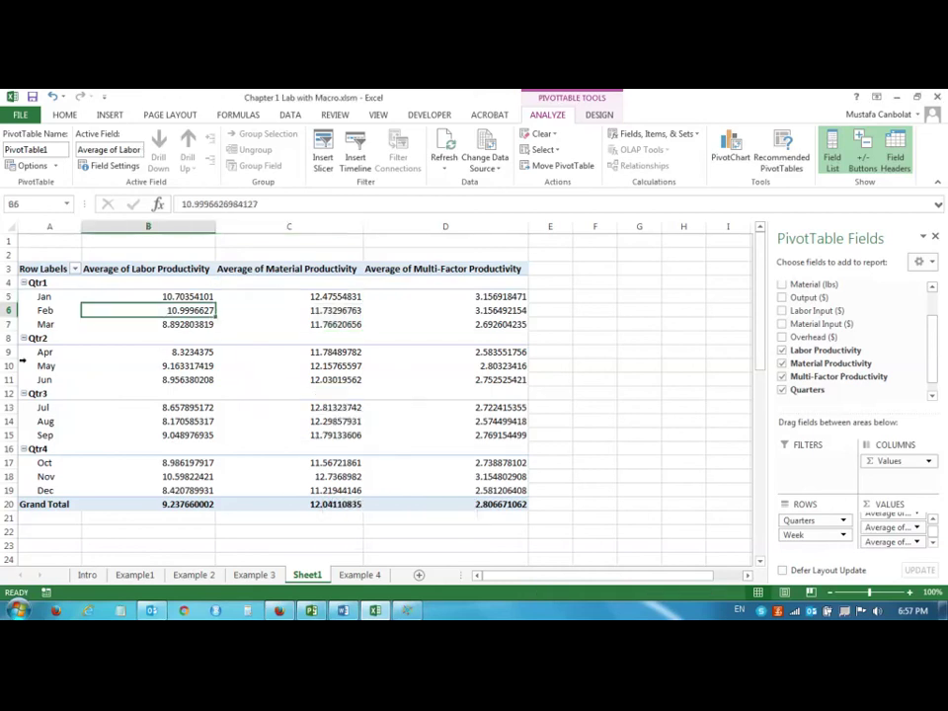
left_click(731, 153)
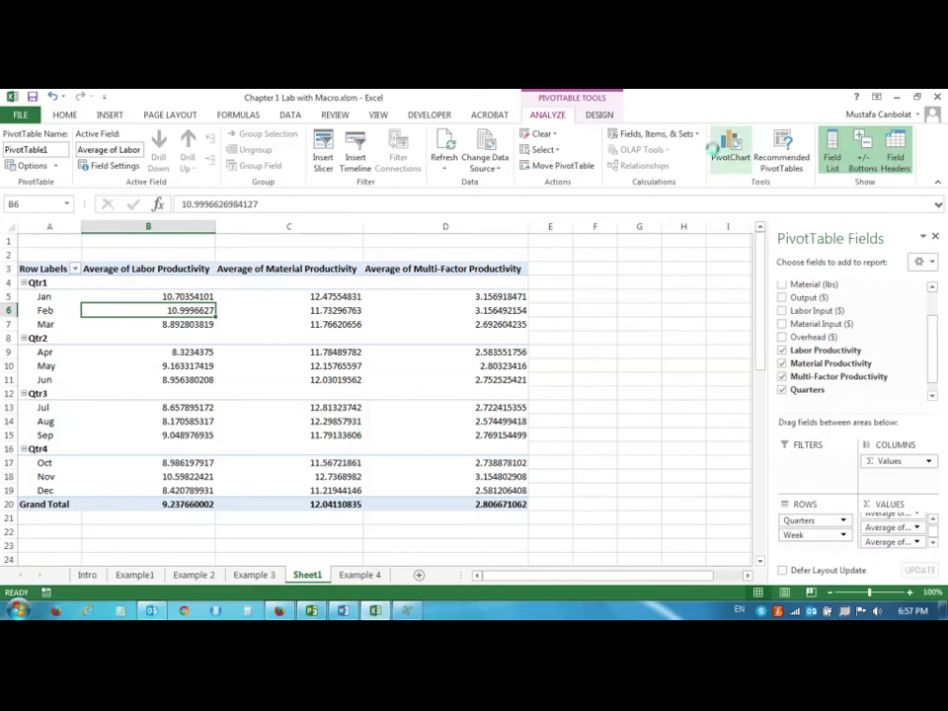
mouse_move(407, 326)
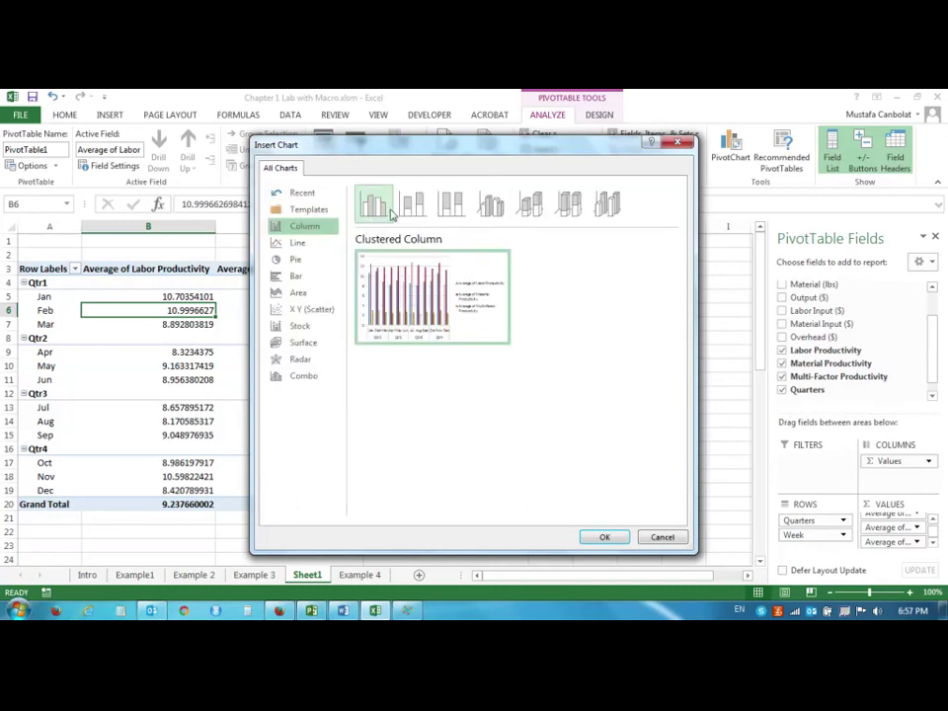
left_click(292, 243)
mouse_move(450, 277)
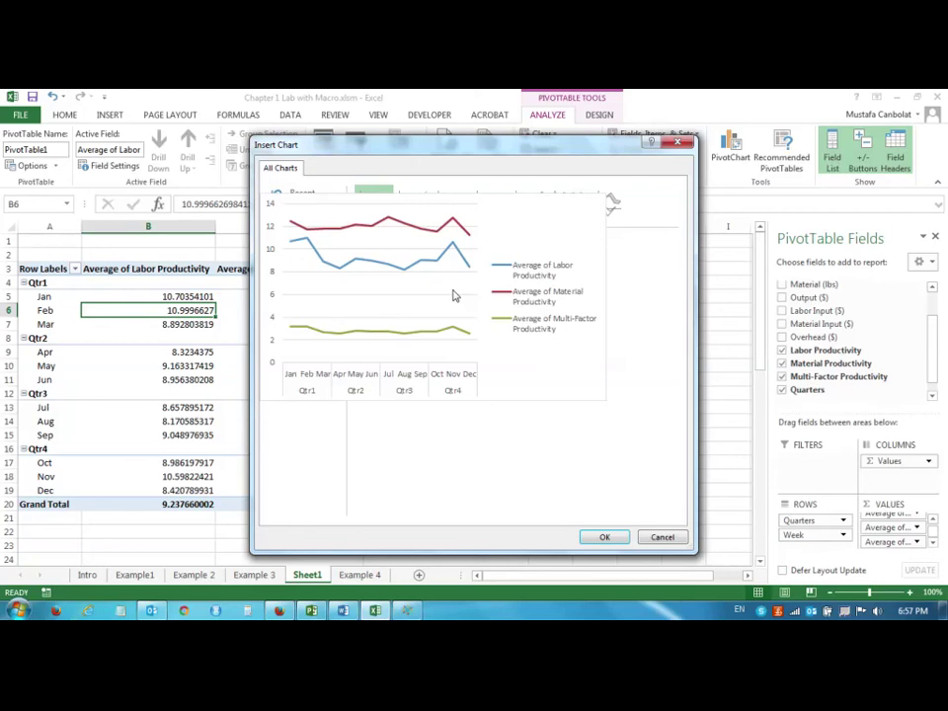
left_click(297, 261)
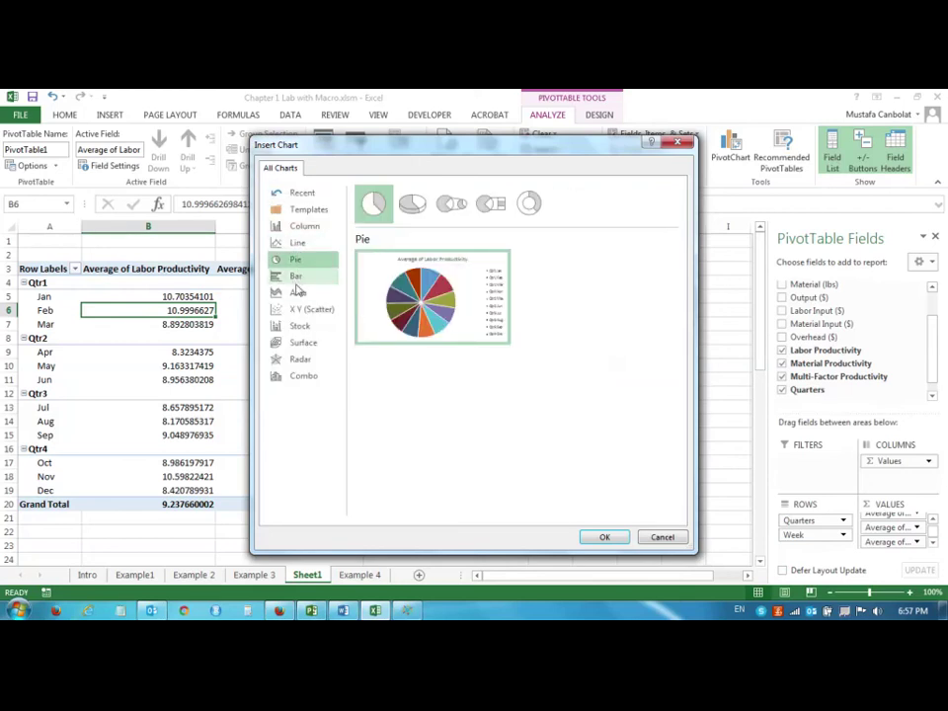
left_click(296, 293)
left_click(303, 227)
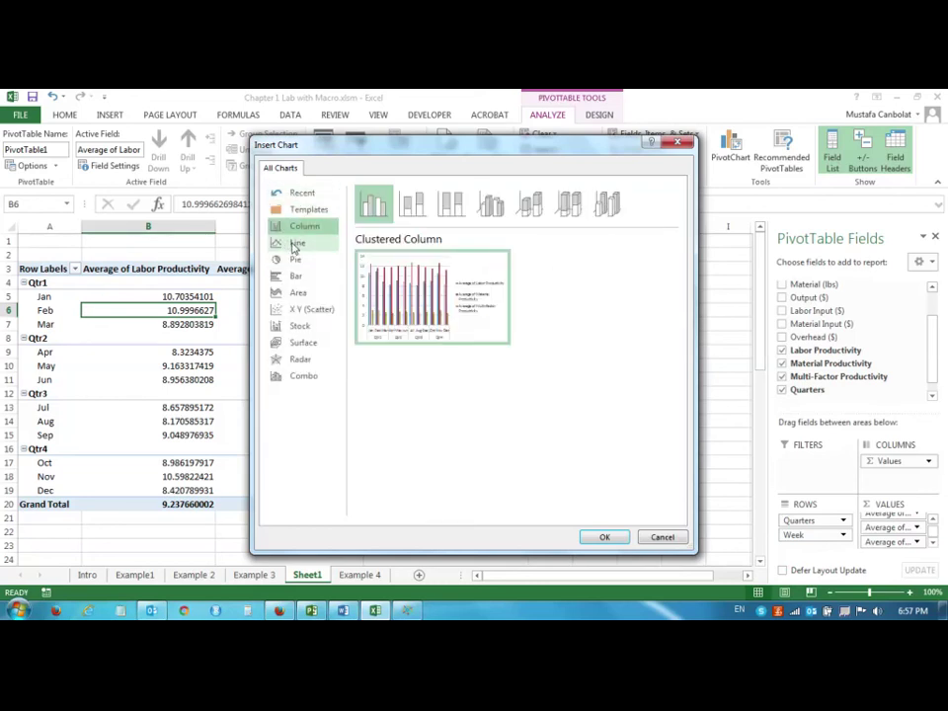
left_click(293, 245)
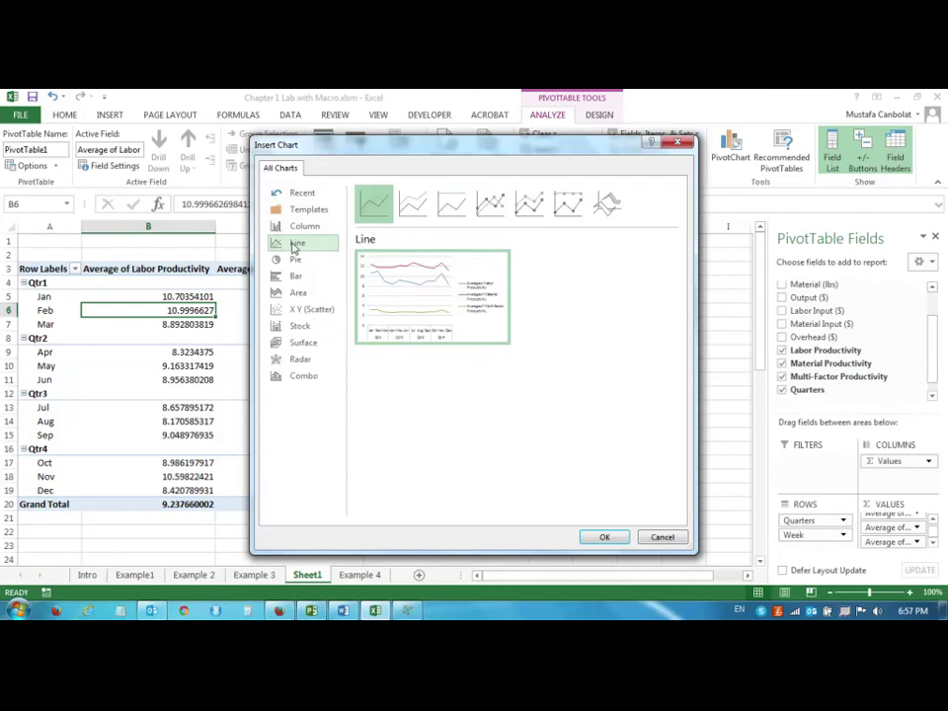
left_click(605, 538)
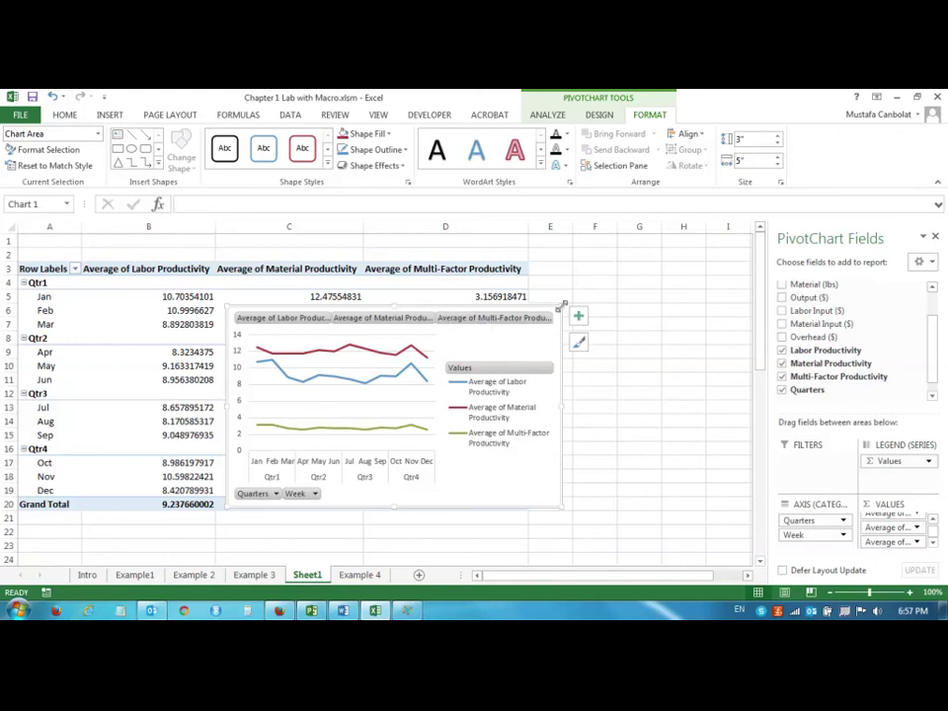
- Enlarge the productivity line PivotChart up and to the right beside the pivot table
left_click_drag(563, 309, 581, 284)
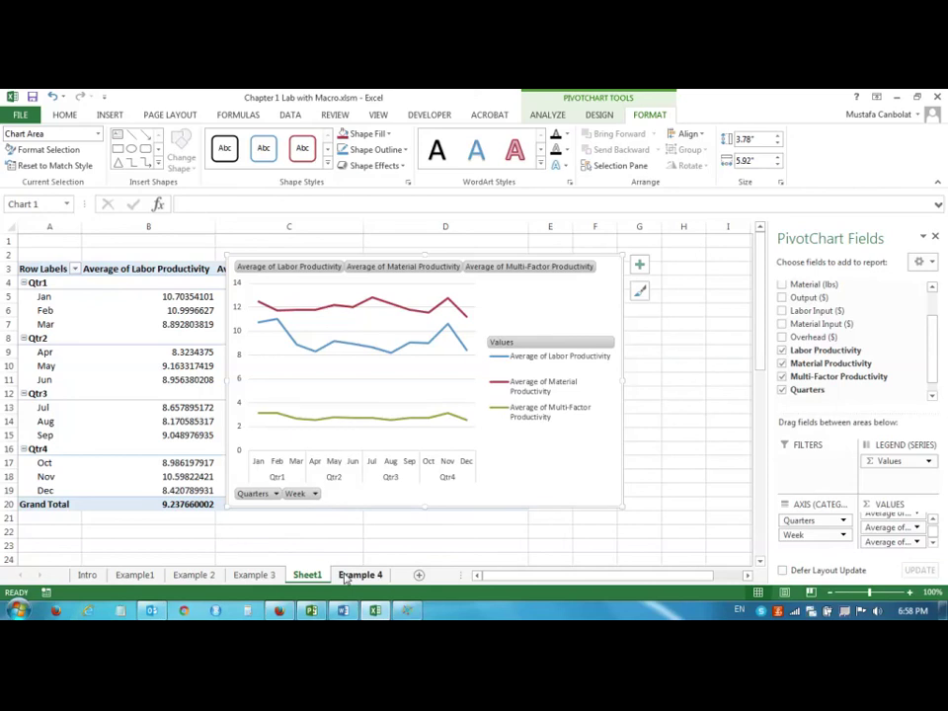
left_click(249, 574)
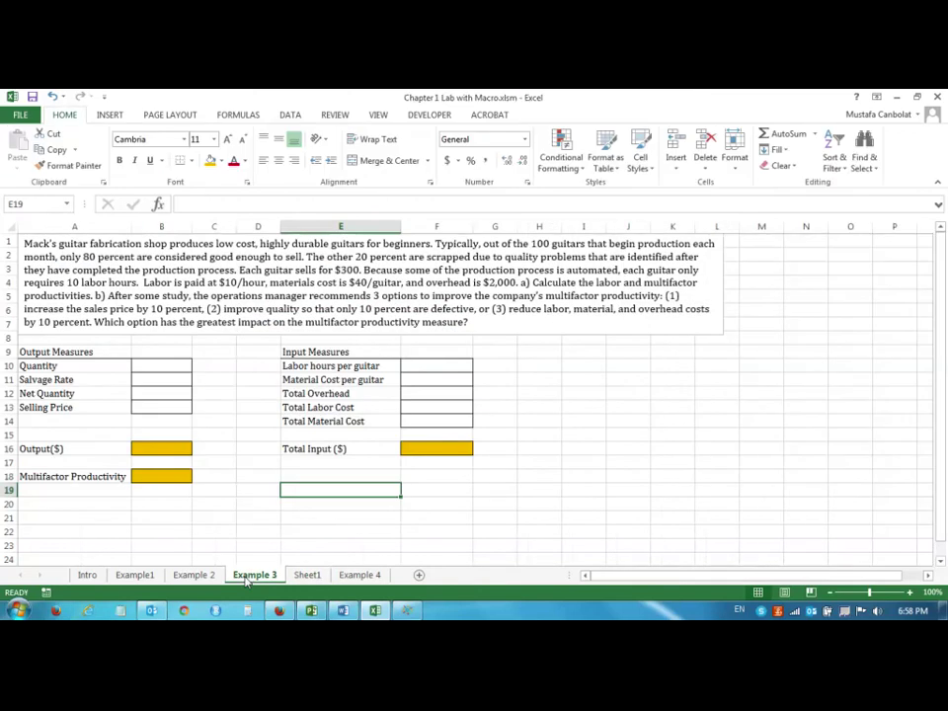